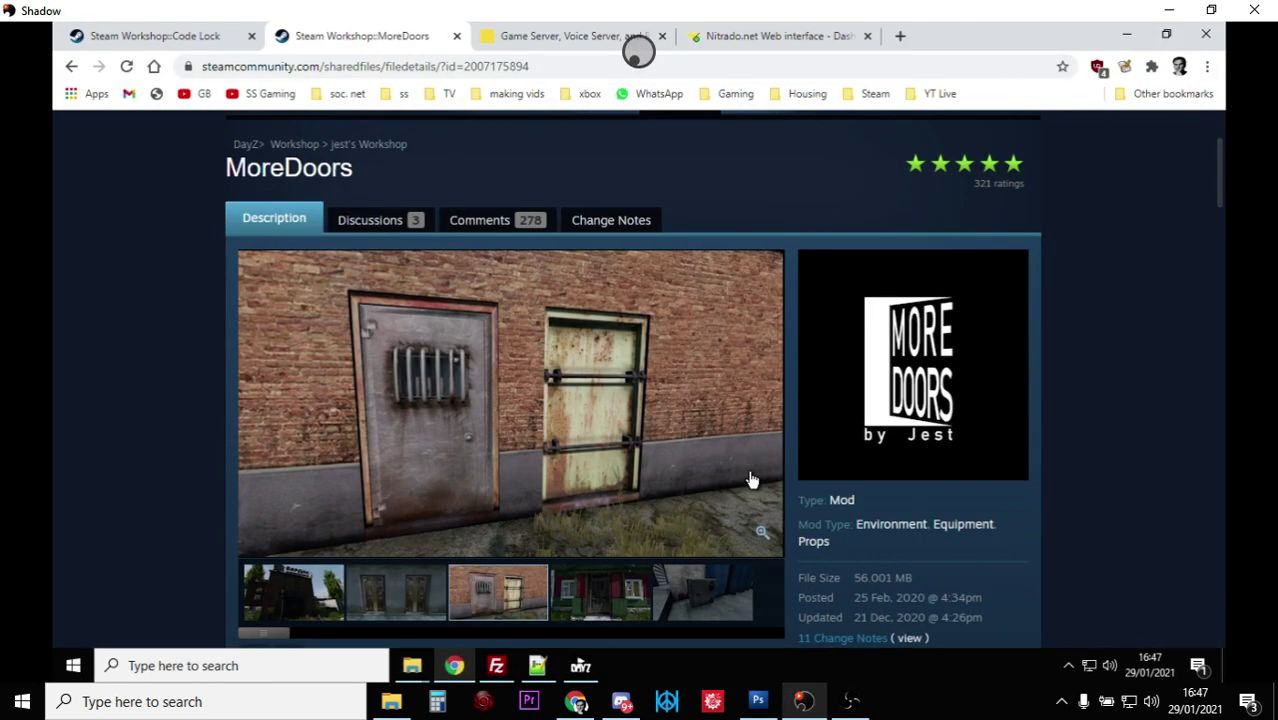
- Browse the MoreDoors screenshots: two doors, brick-wall doors, red house door, safe and building
scroll(293, 196, up, 1)
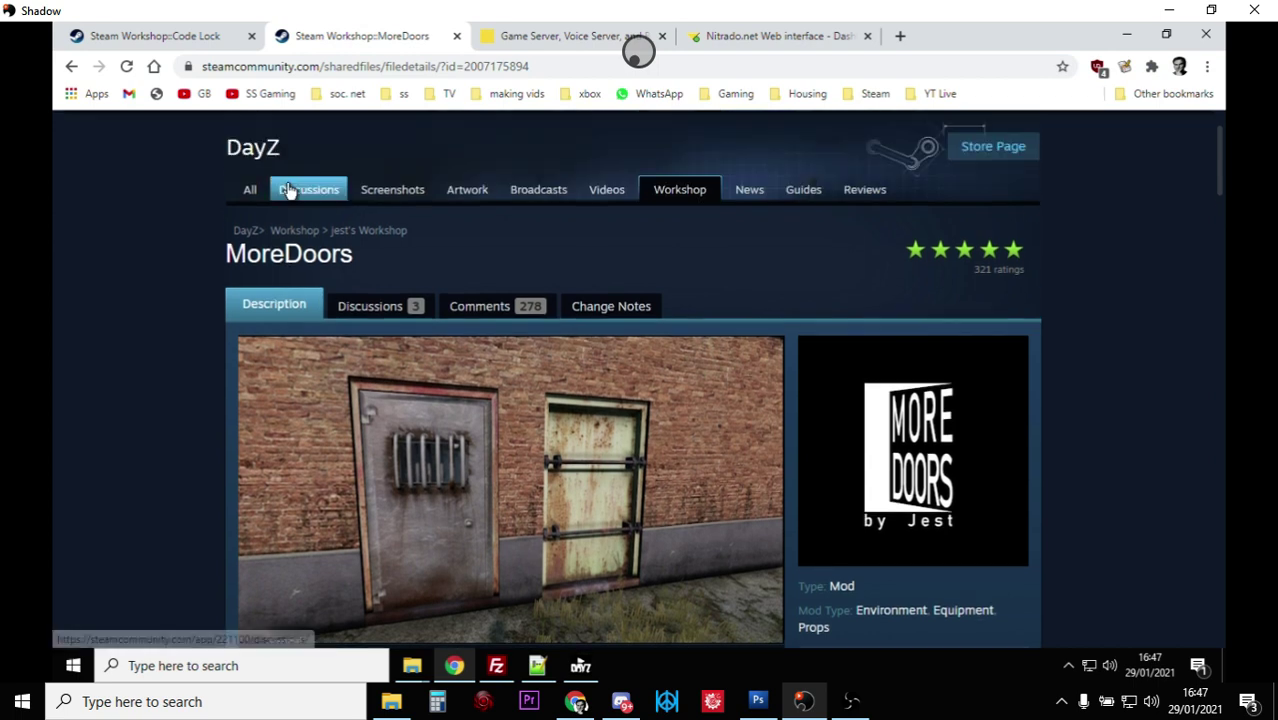
scroll(296, 210, down, 1)
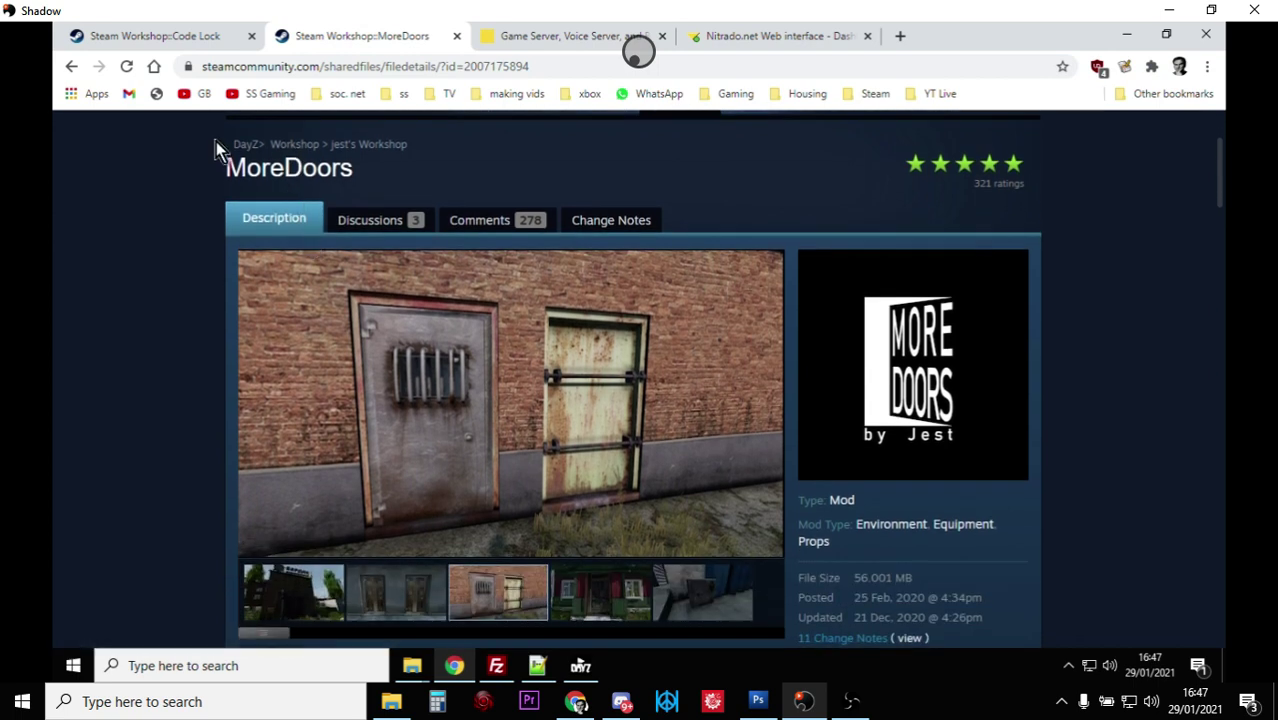
click(143, 34)
scroll(176, 290, up, 1)
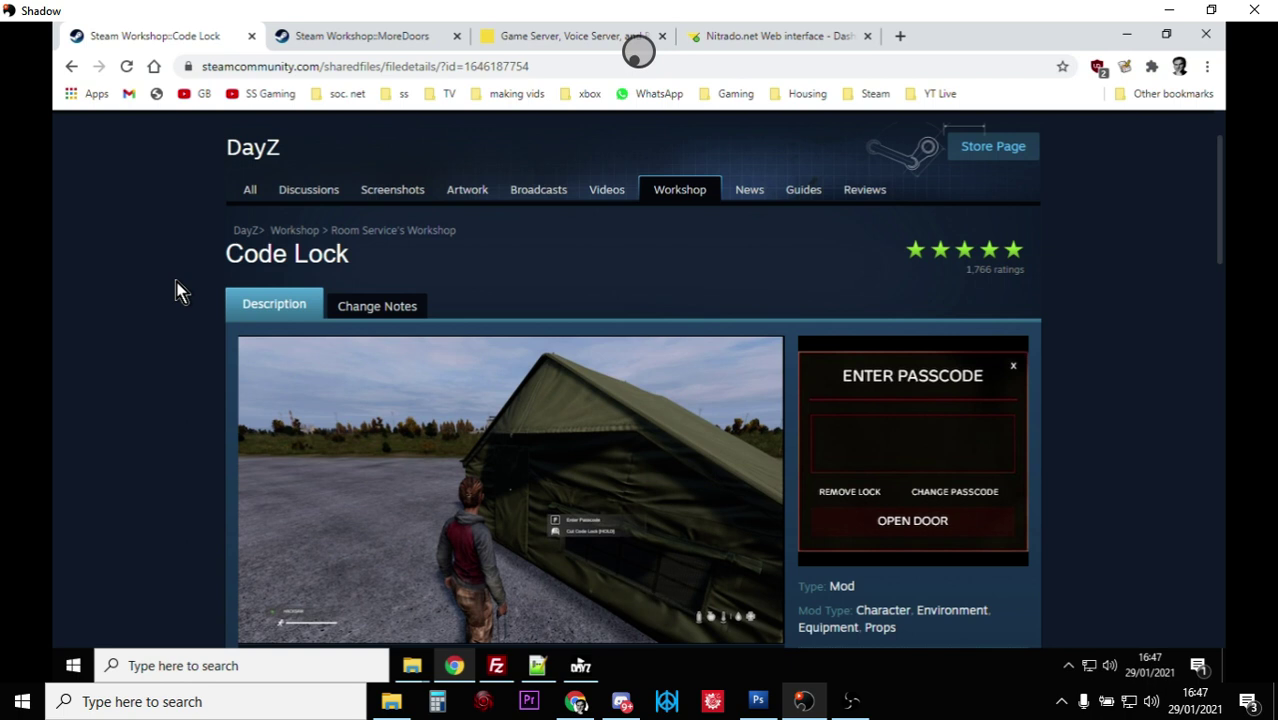
click(399, 38)
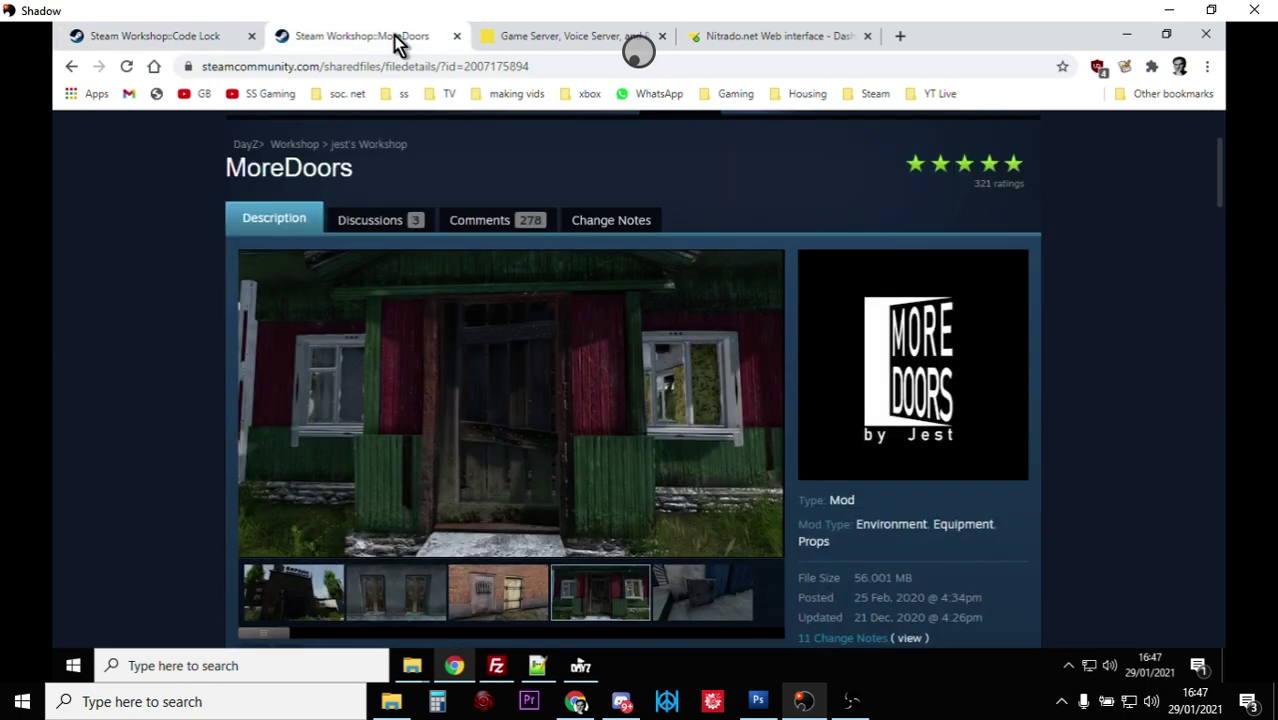
click(410, 586)
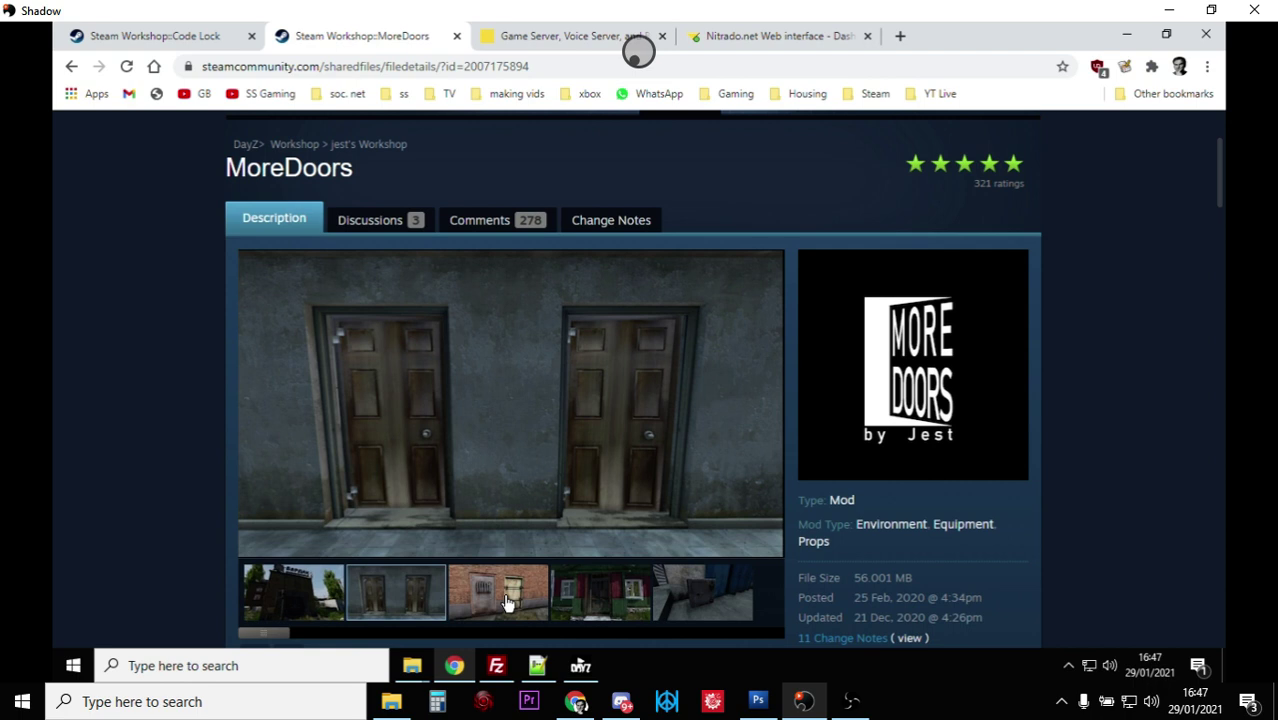
click(506, 598)
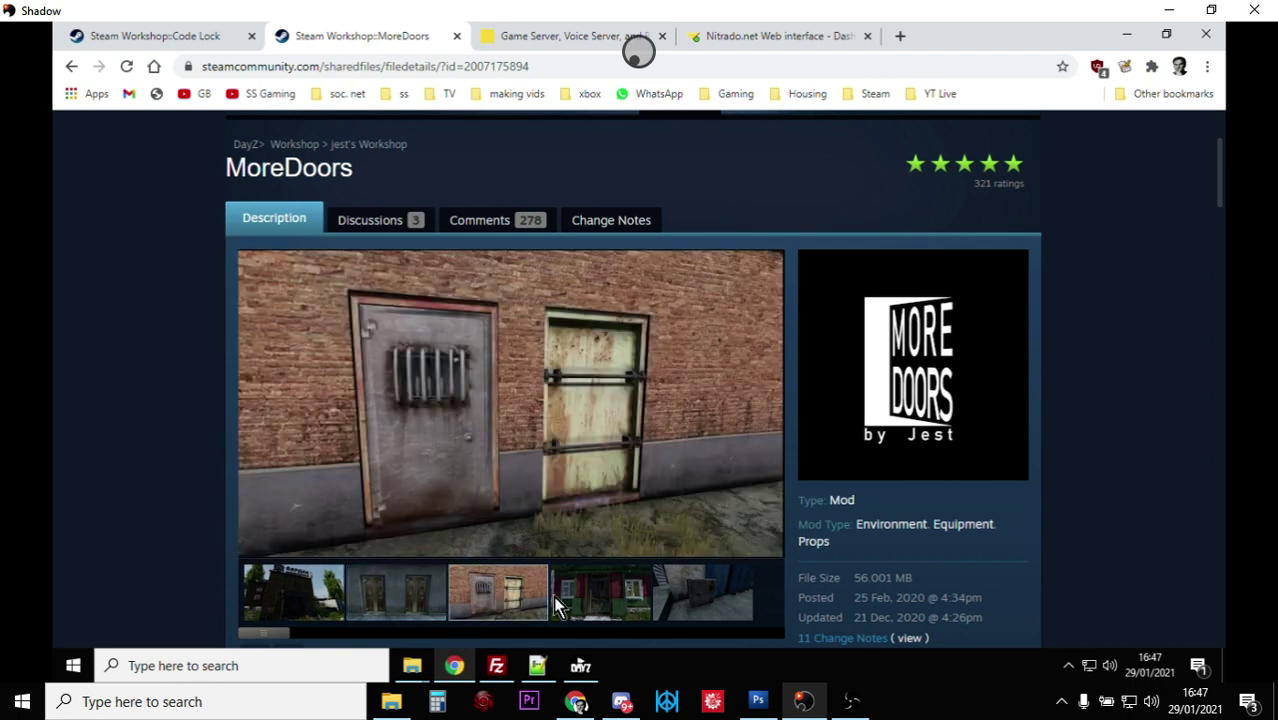
click(582, 604)
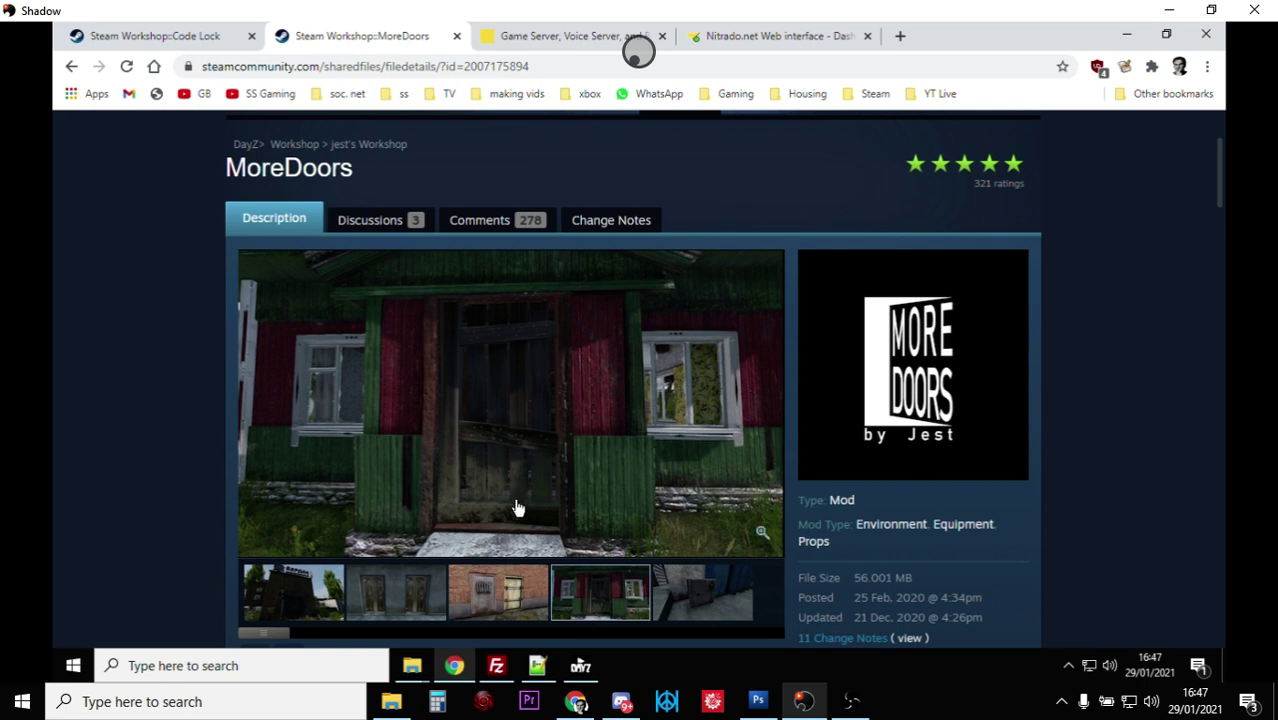
click(683, 598)
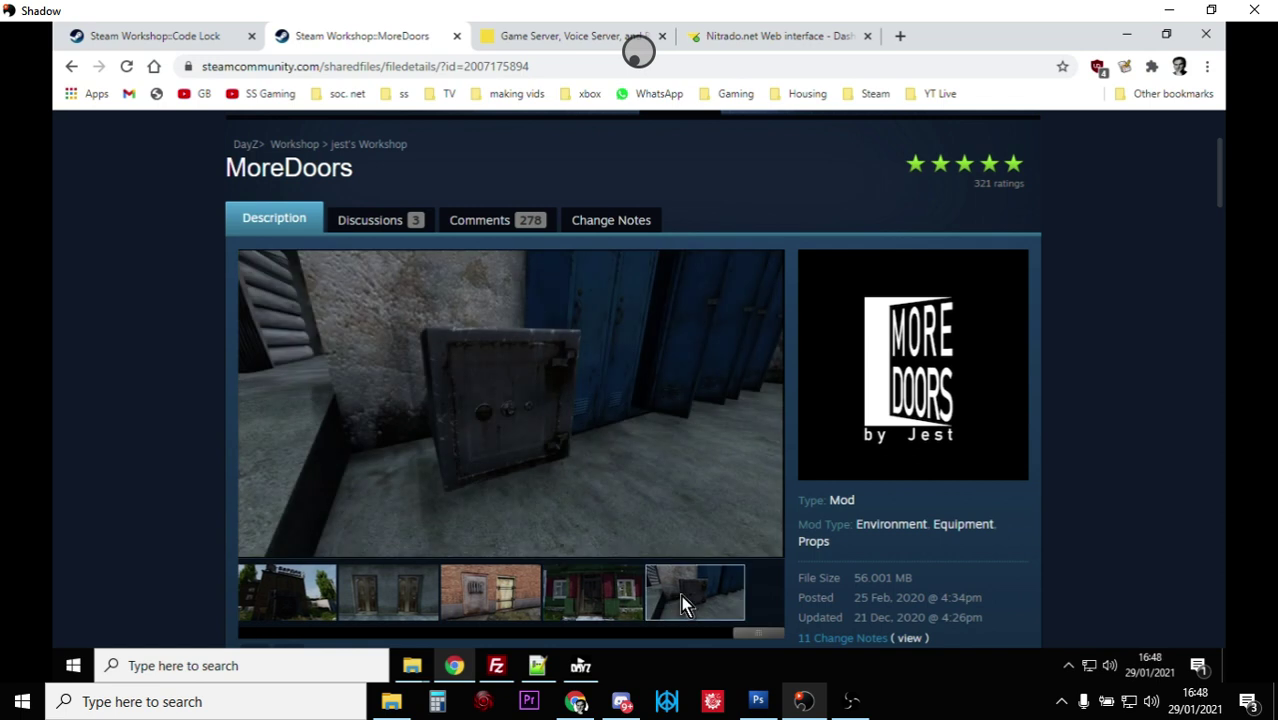
click(271, 598)
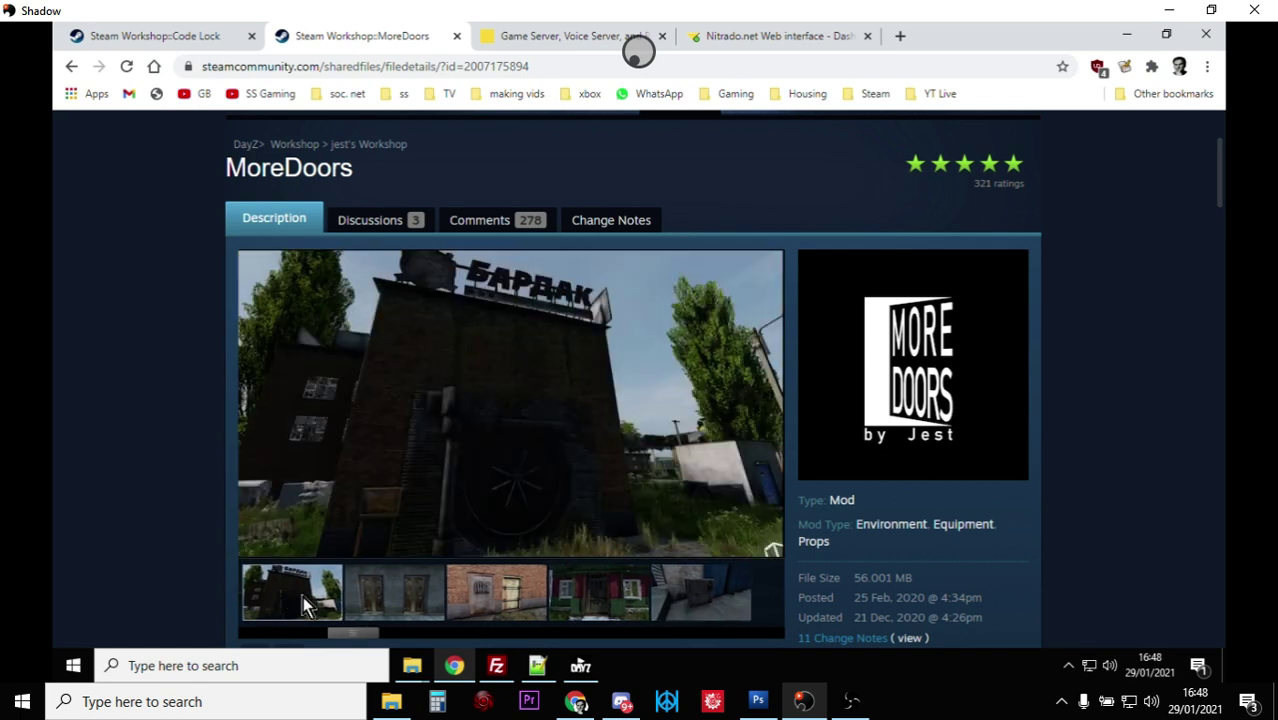
click(377, 599)
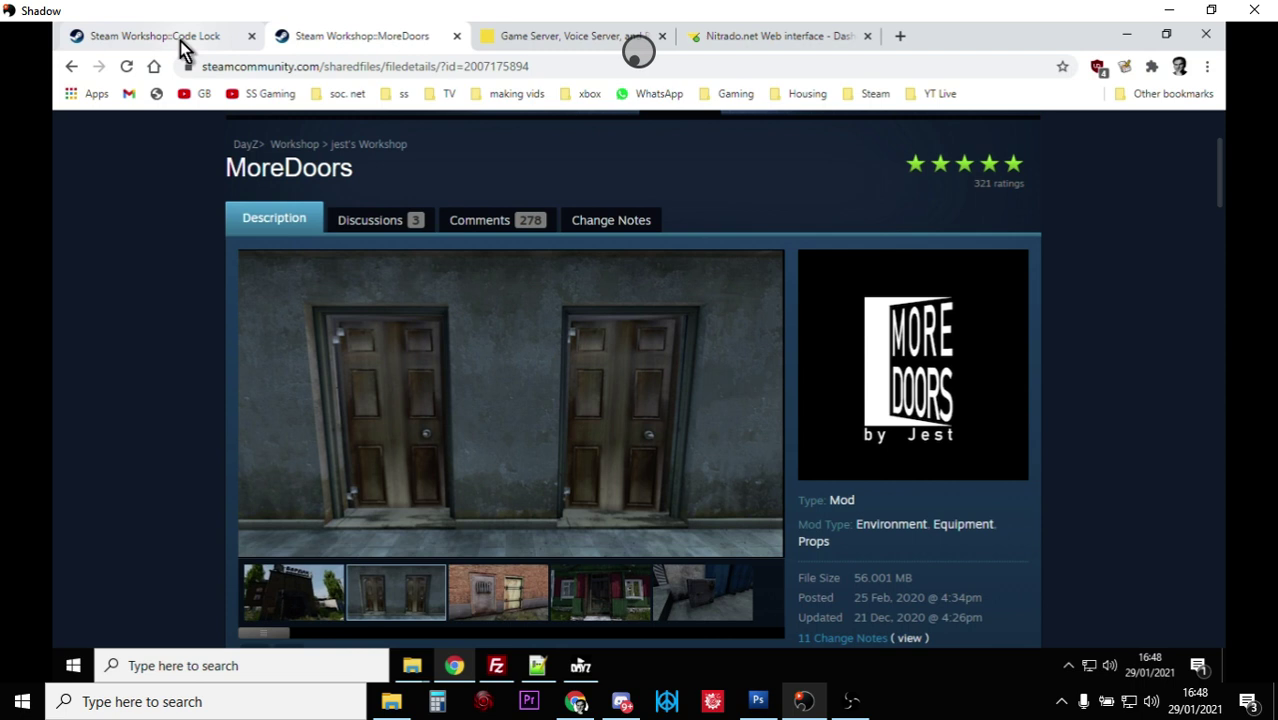
- Browse the Code Lock screenshots: character inventory, fence, tent, dark and grey dome tents
click(178, 36)
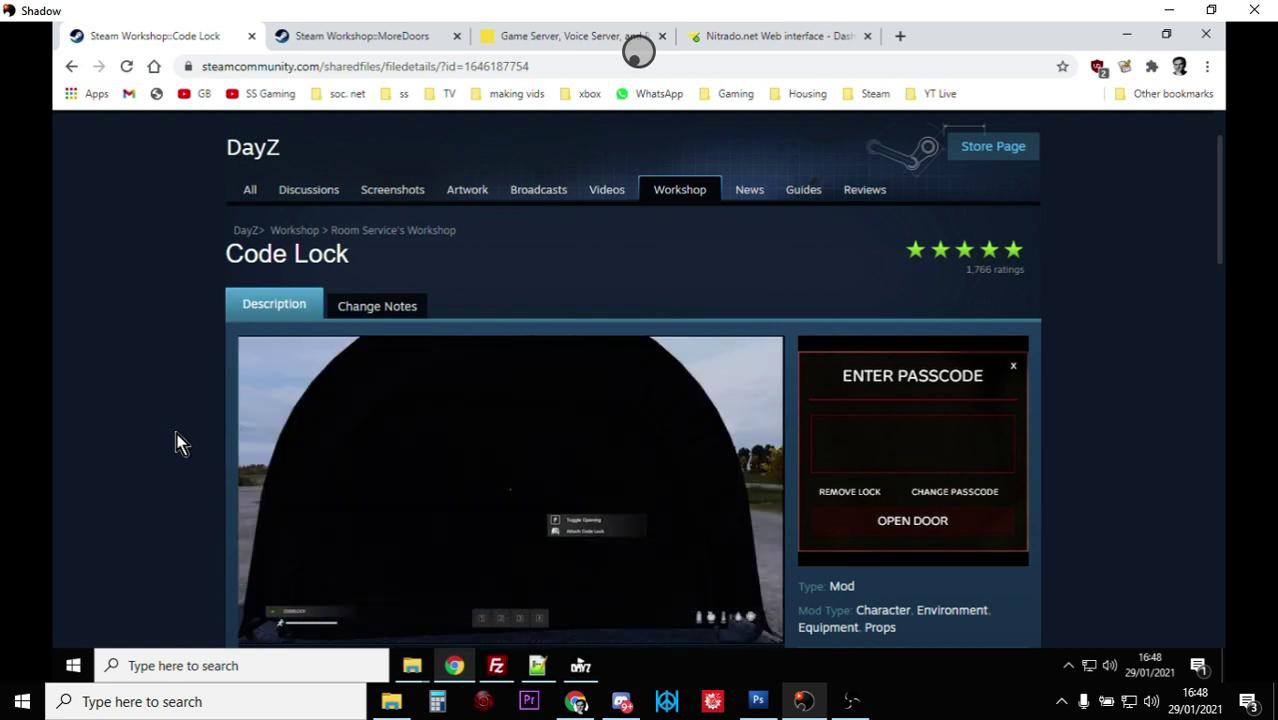
scroll(175, 443, down, 1)
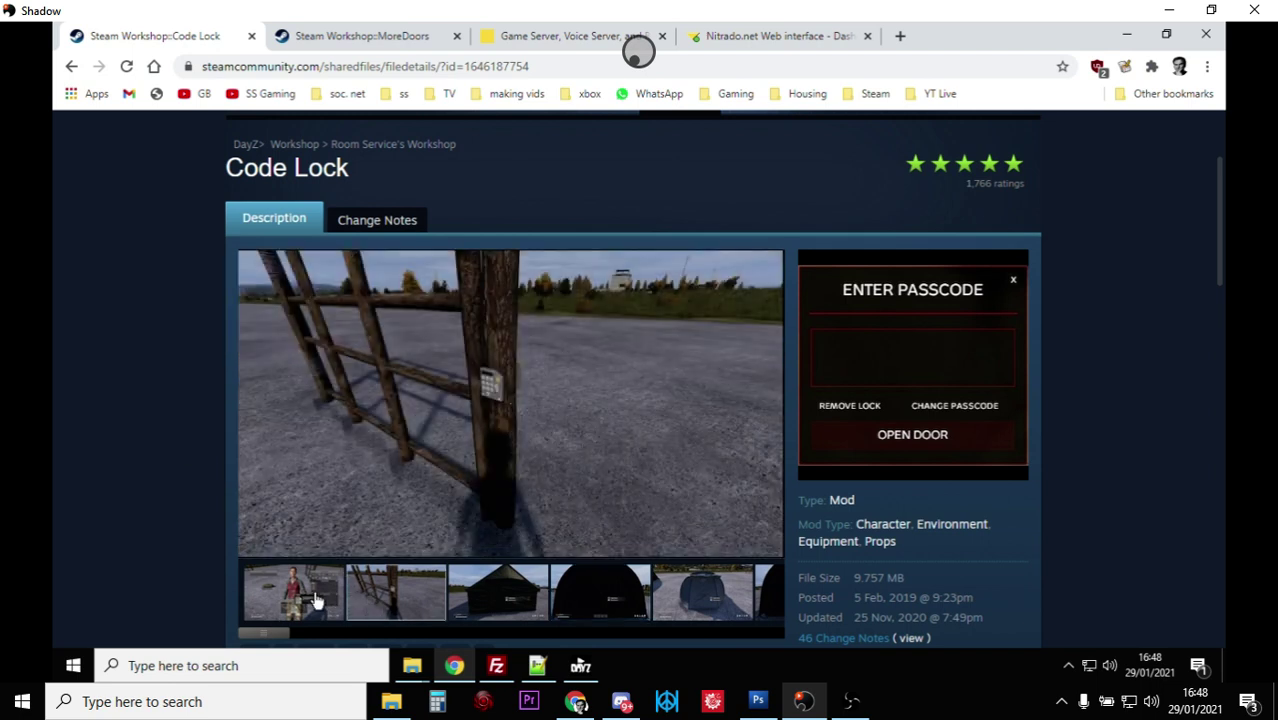
click(315, 598)
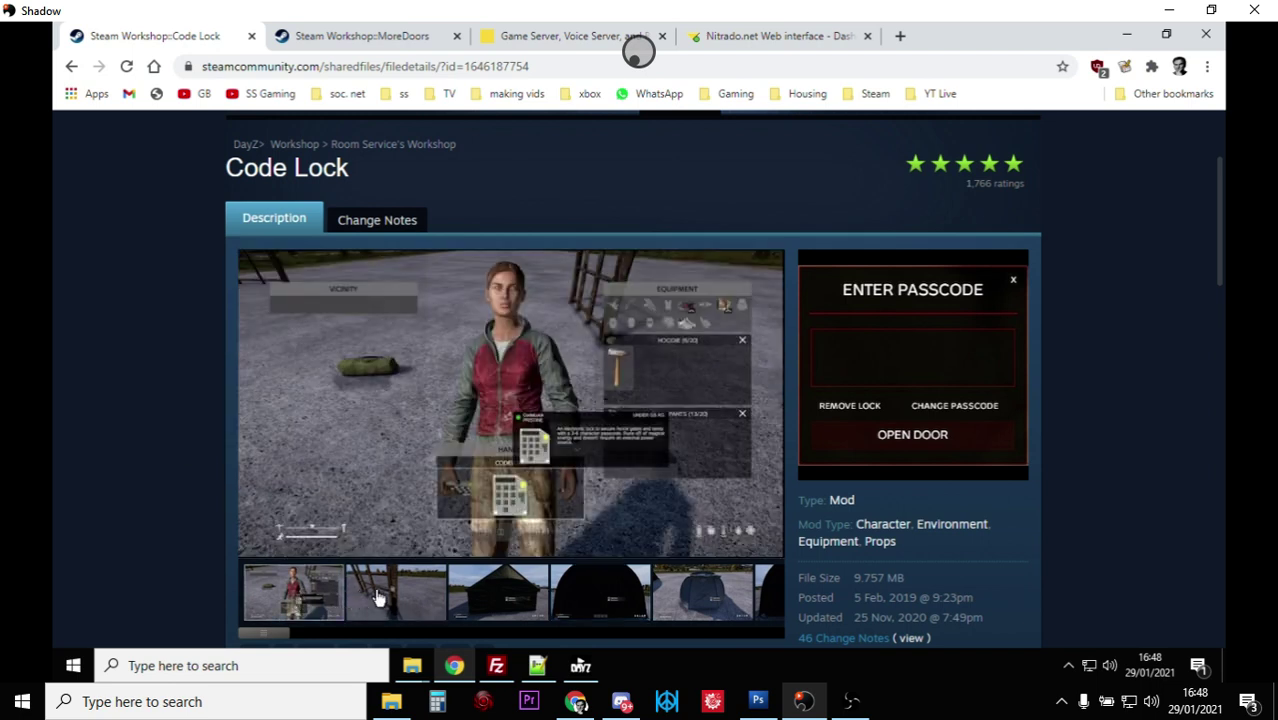
click(378, 597)
click(502, 590)
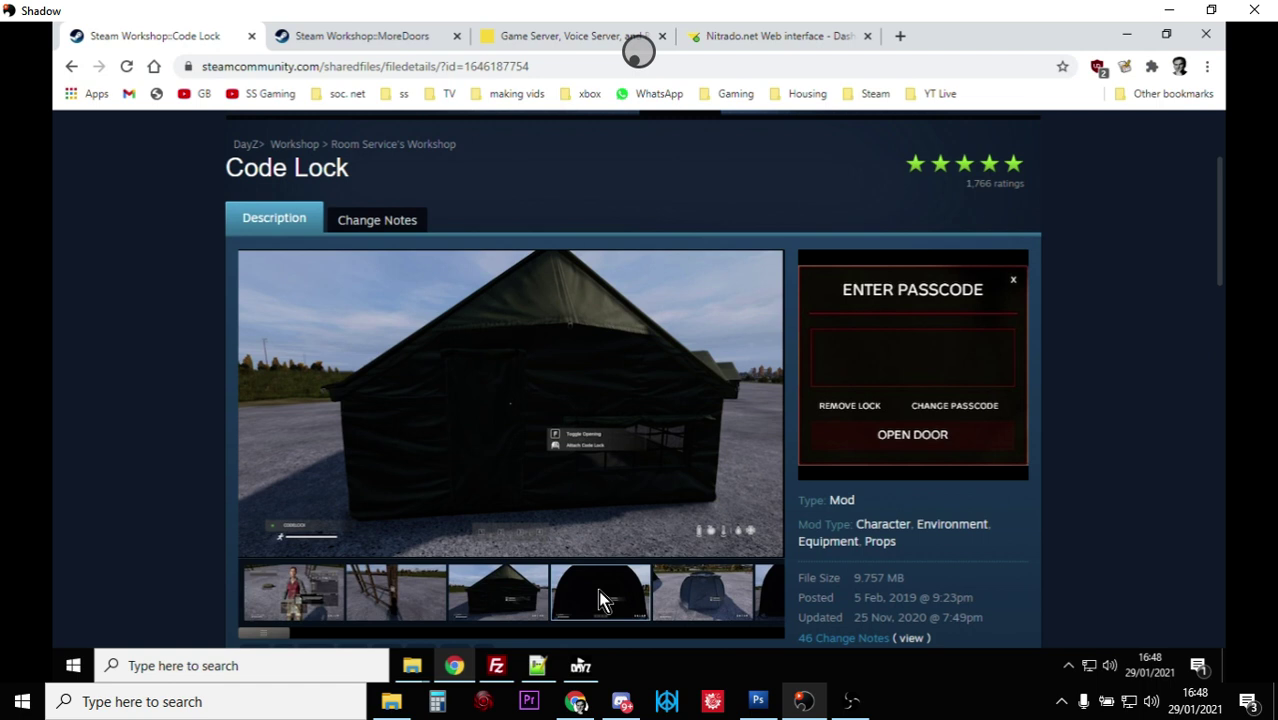
click(598, 598)
click(685, 602)
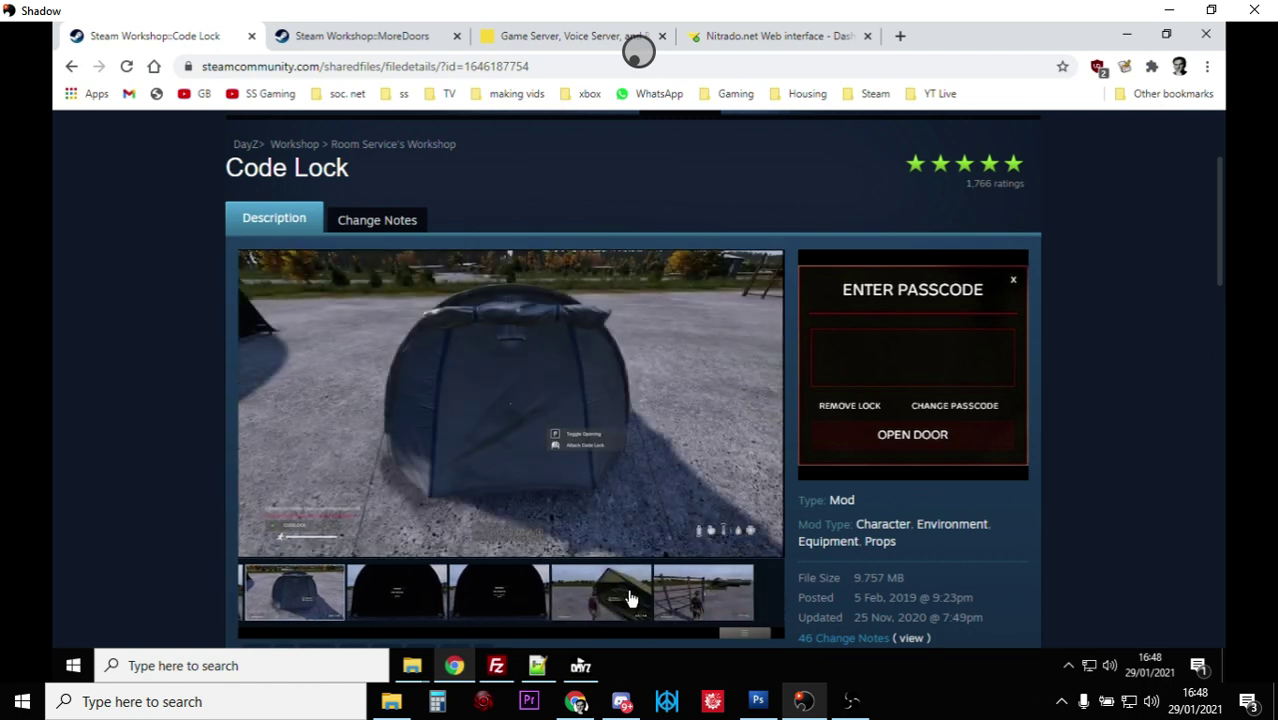
- View MoreDoors' БАРДАК building screenshot, then scroll Code Lock down to its Subscribed button
click(331, 40)
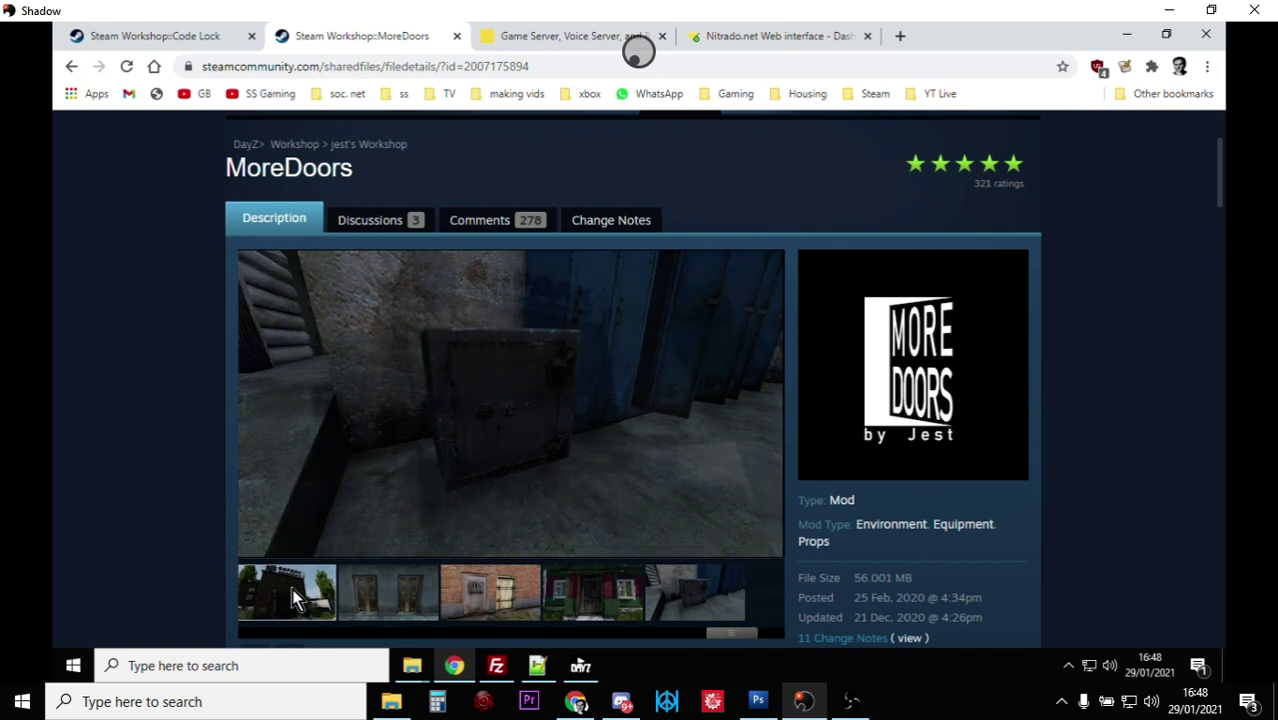
click(295, 598)
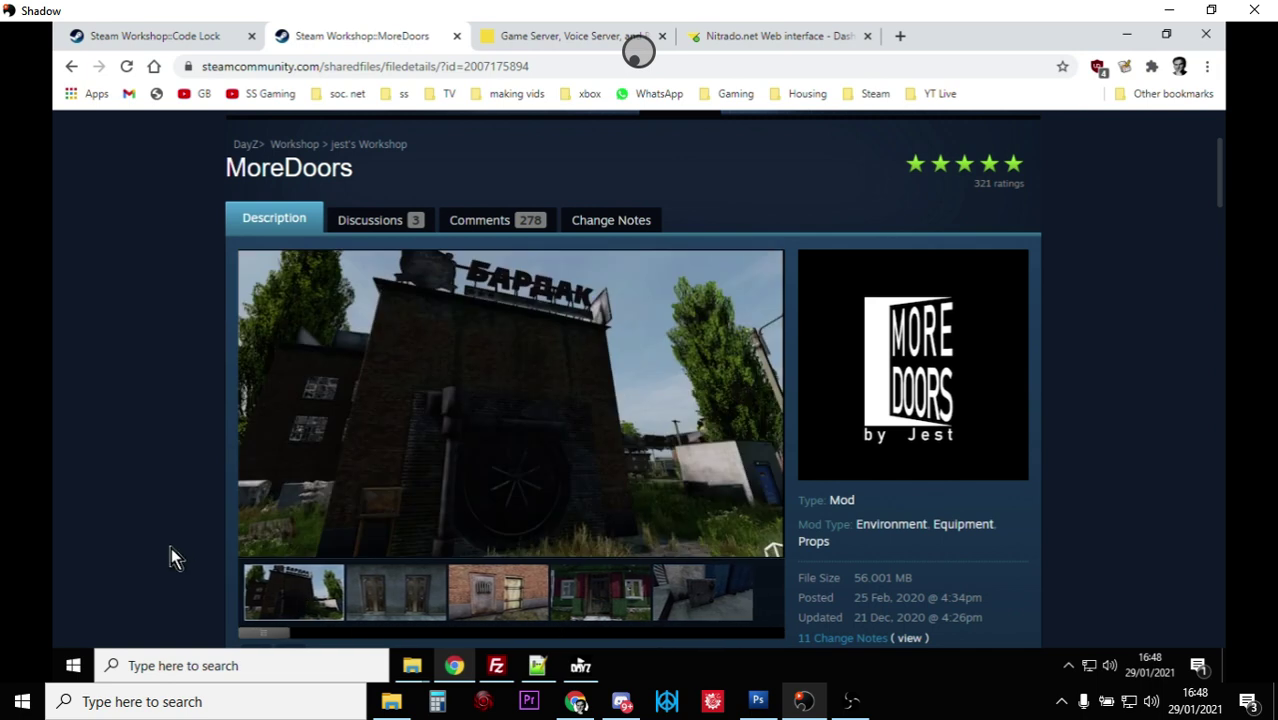
click(152, 42)
scroll(164, 394, down, 3)
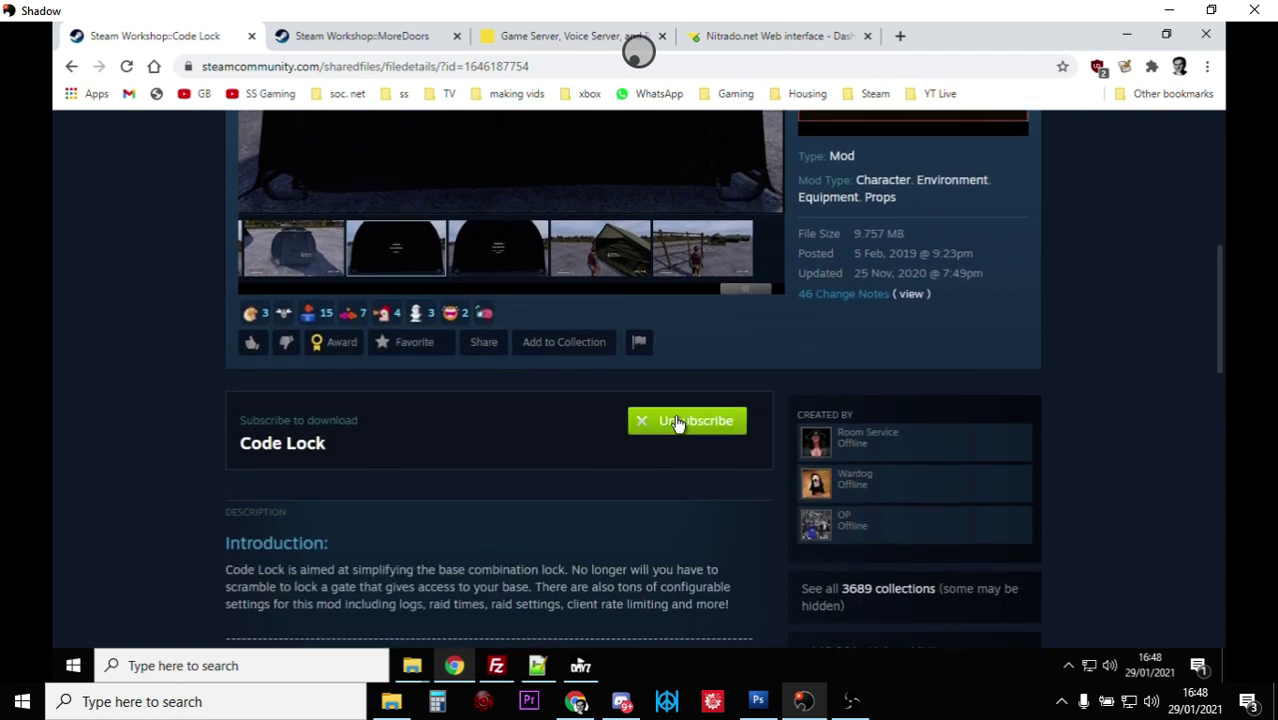
- Confirm MoreDoors shows Subscribed, toggling Favorite on and back off
click(354, 38)
scroll(650, 450, down, 2)
scroll(650, 450, down, 2)
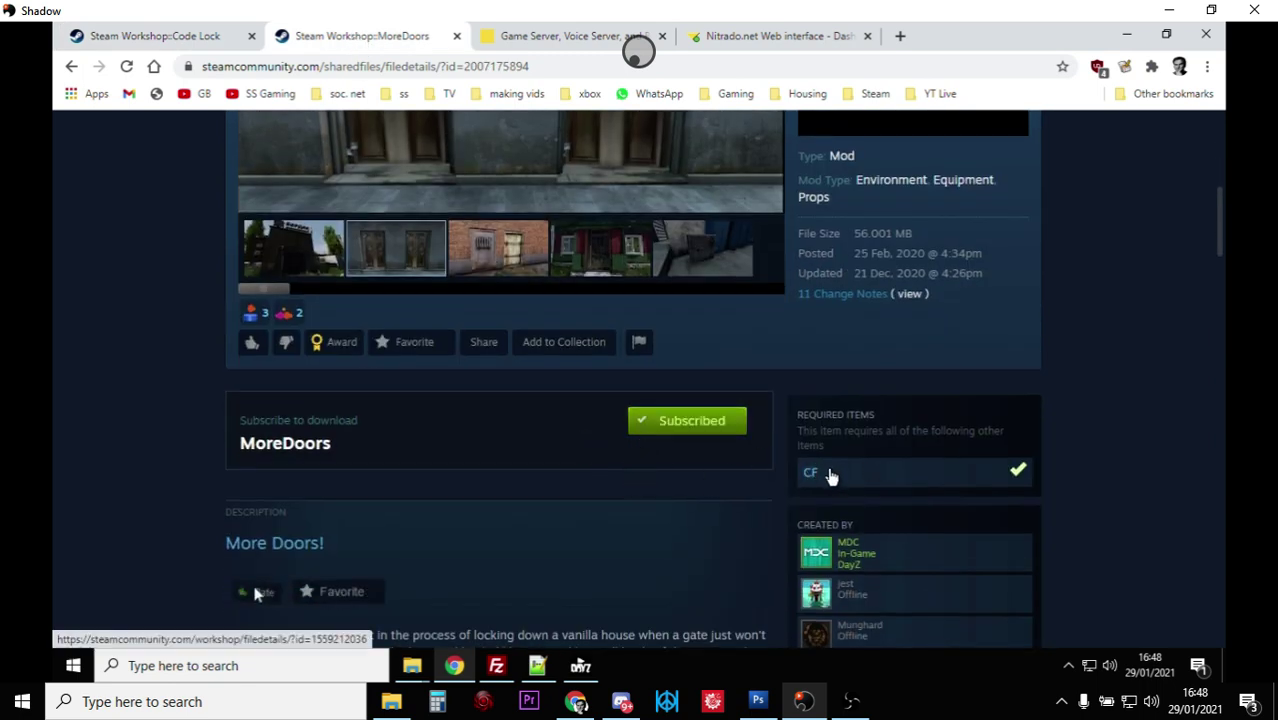
click(318, 592)
click(310, 592)
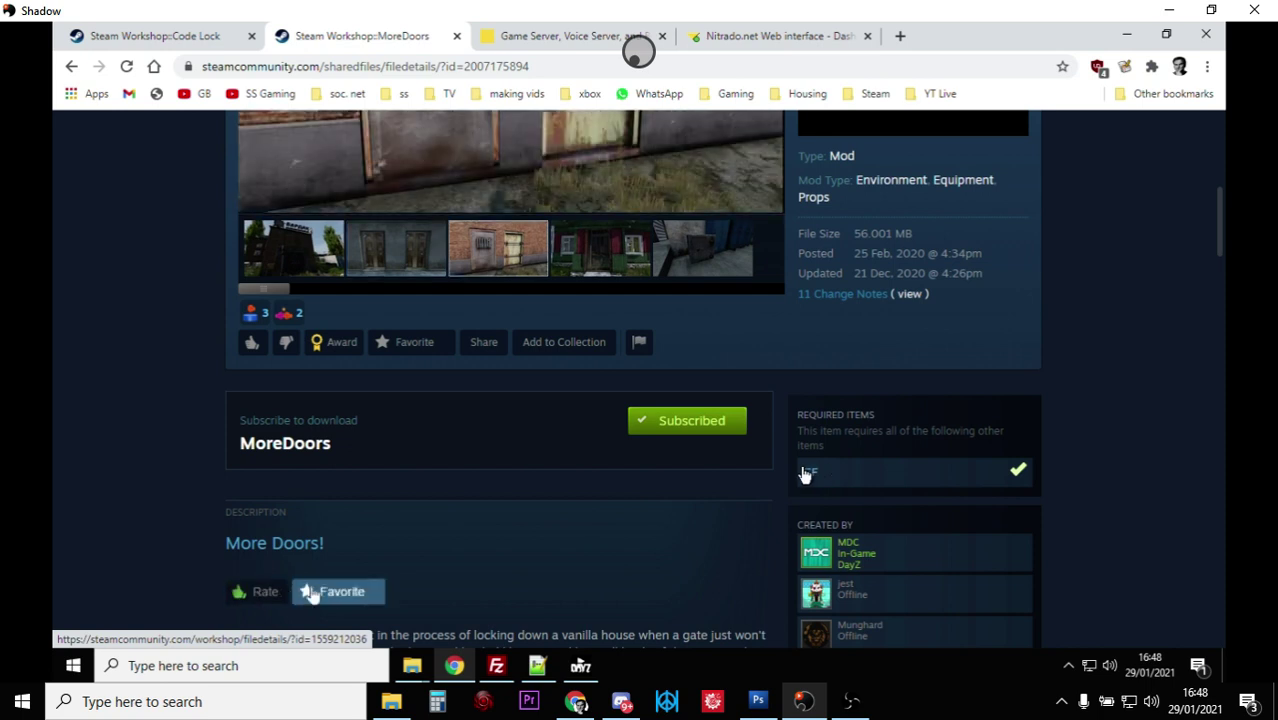
- Go to the Nitrado web interface dashboard for the DayZ server
scroll(556, 452, up, 4)
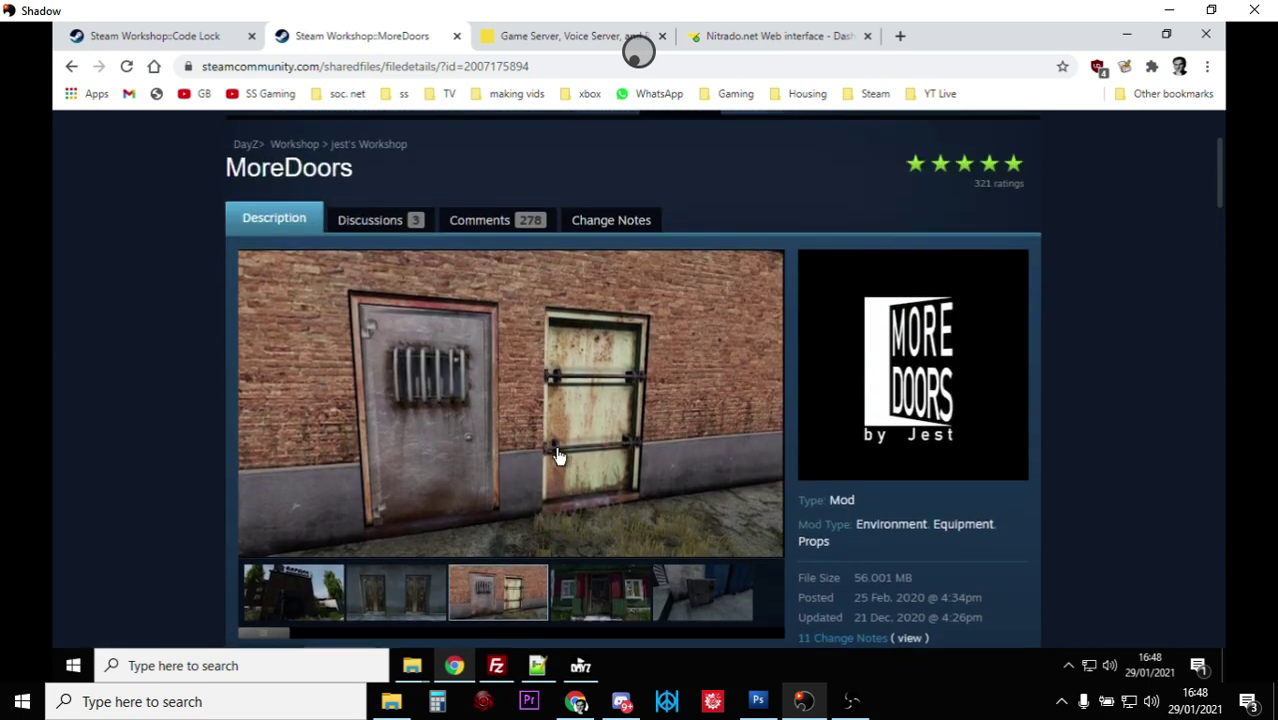
scroll(558, 456, up, 1)
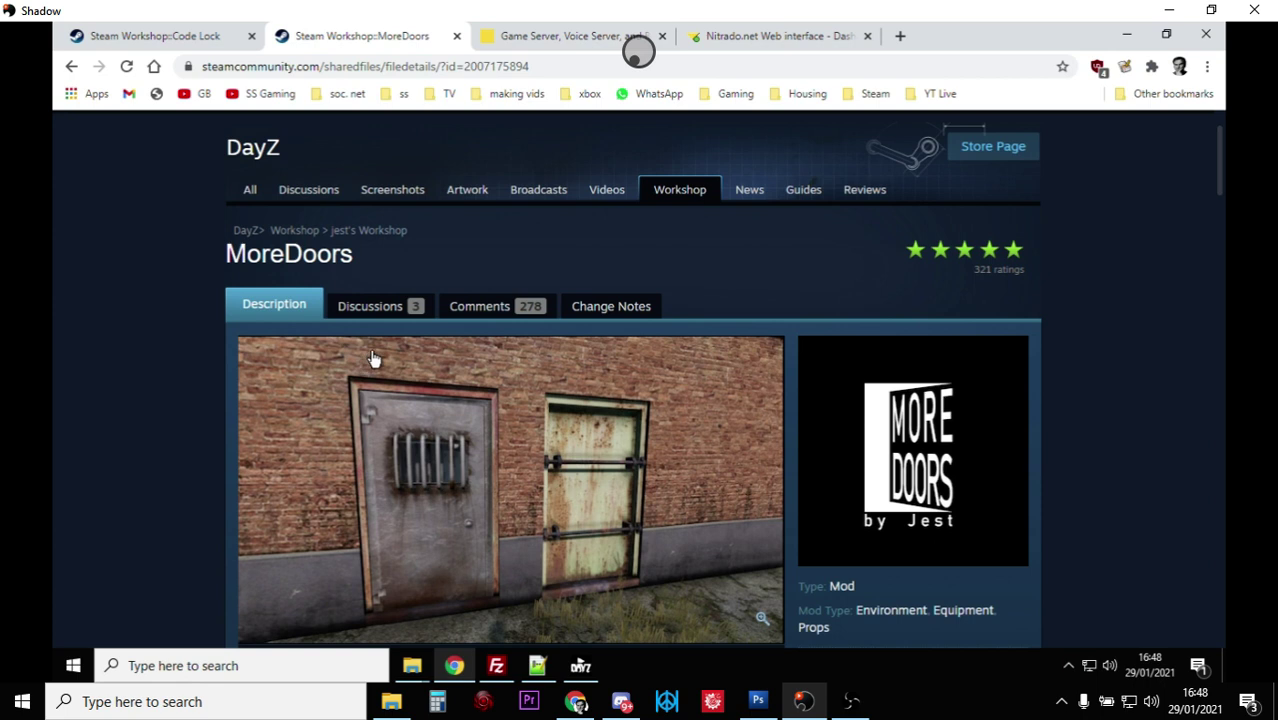
click(712, 38)
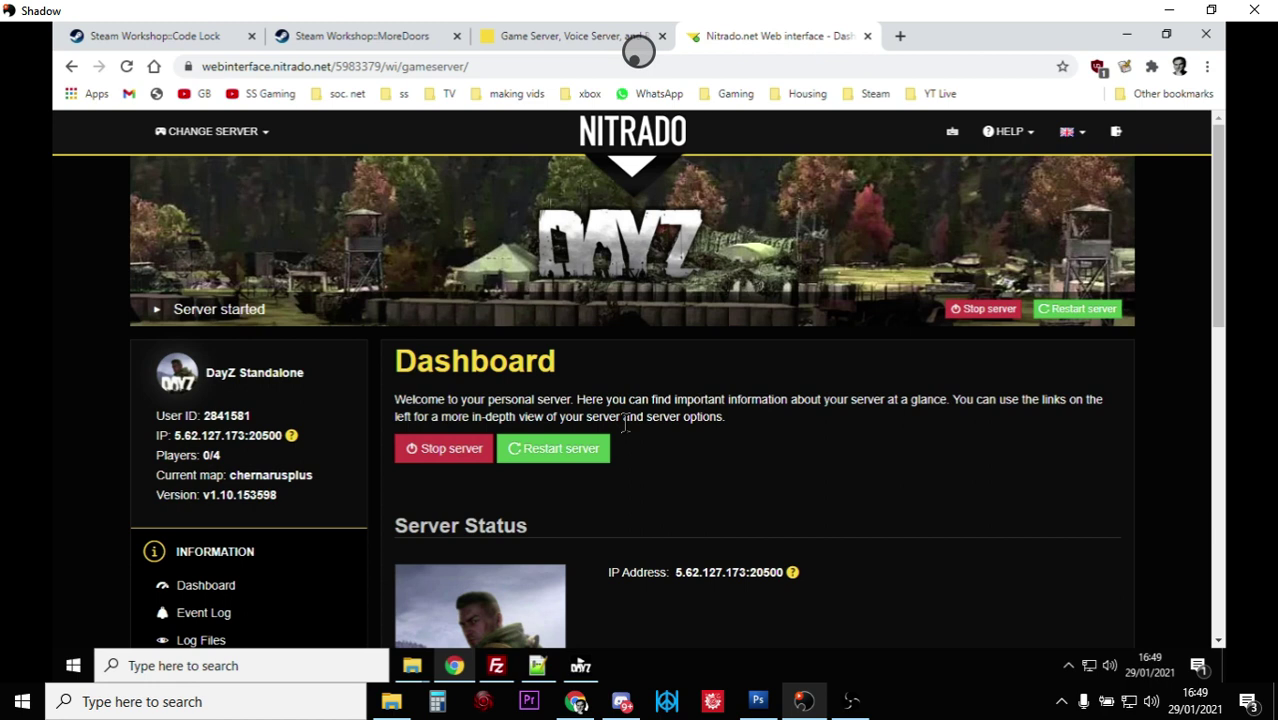
- Open Tools > File Browser and view the db folder files, including types.xml, economy.xml, events.xml
scroll(626, 425, down, 2)
scroll(626, 425, up, 2)
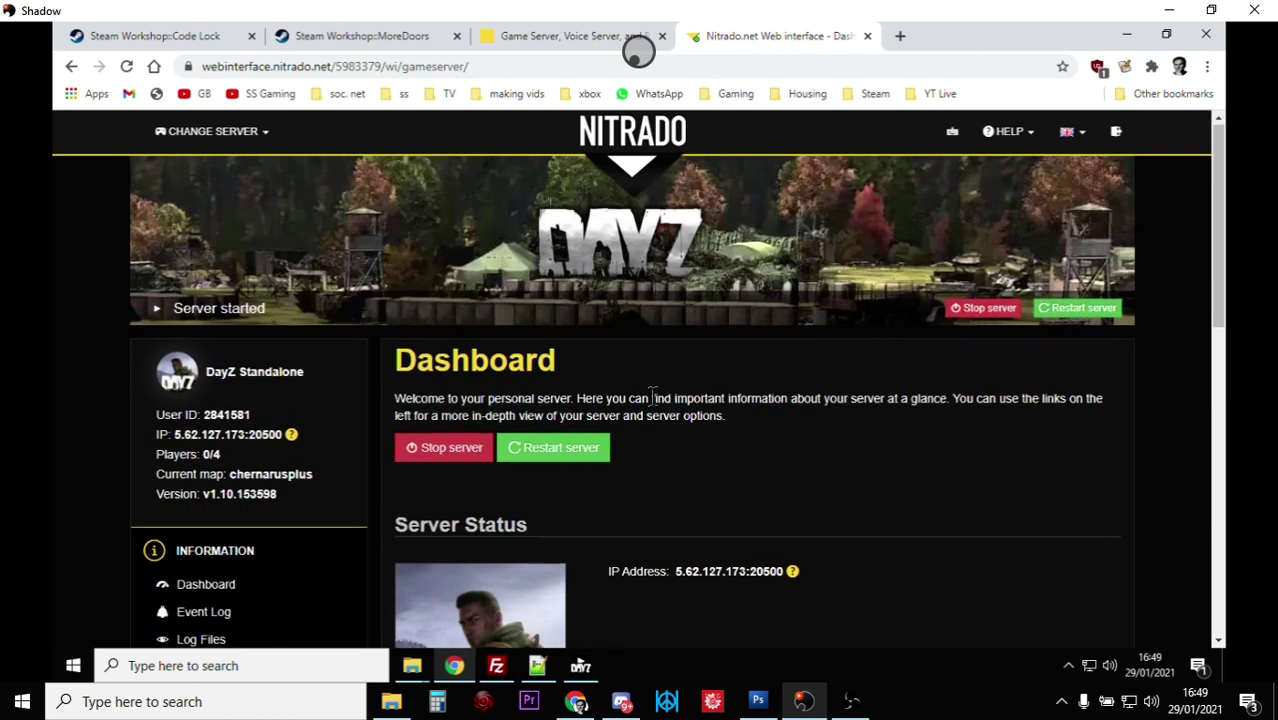
scroll(655, 405, down, 3)
scroll(240, 490, down, 1)
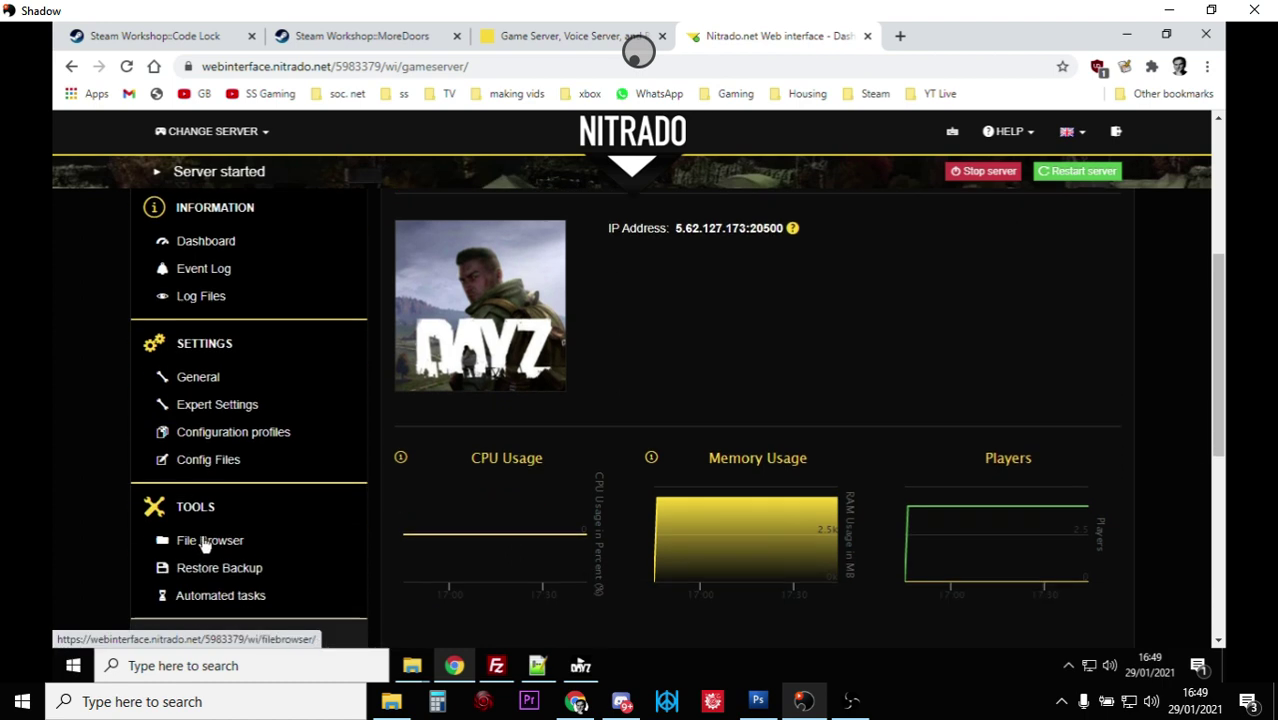
click(207, 541)
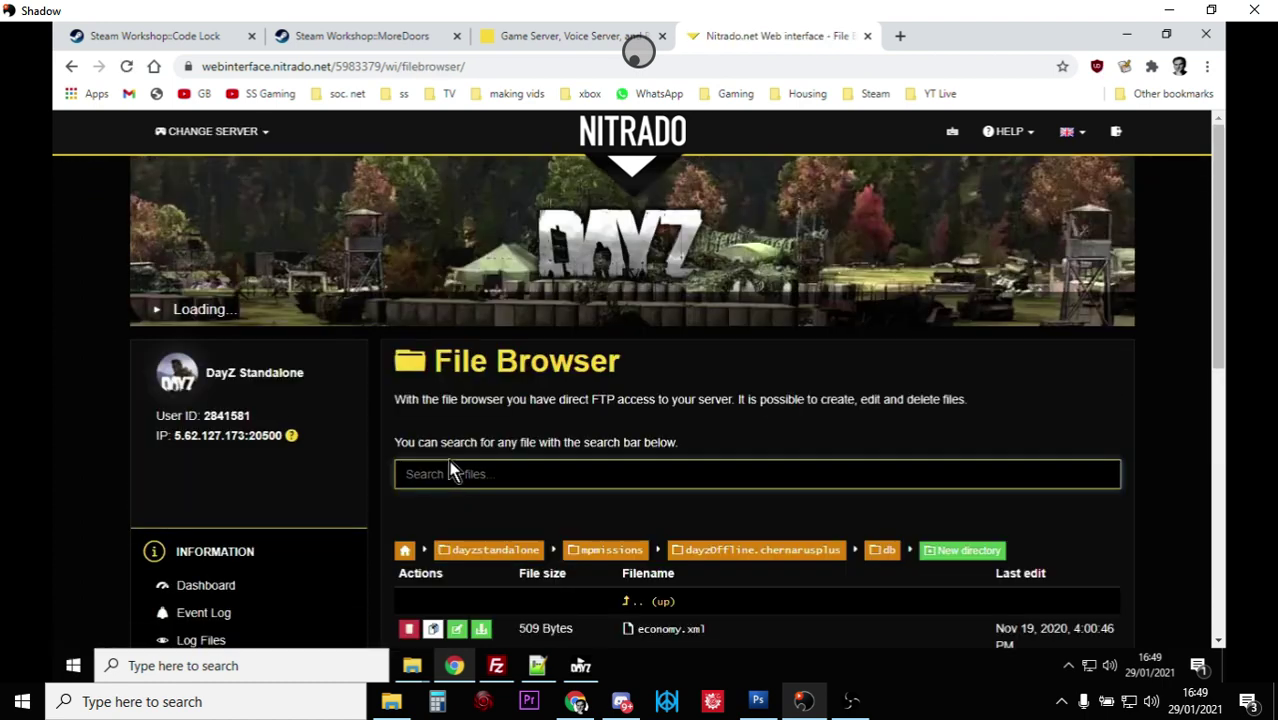
scroll(450, 468, down, 3)
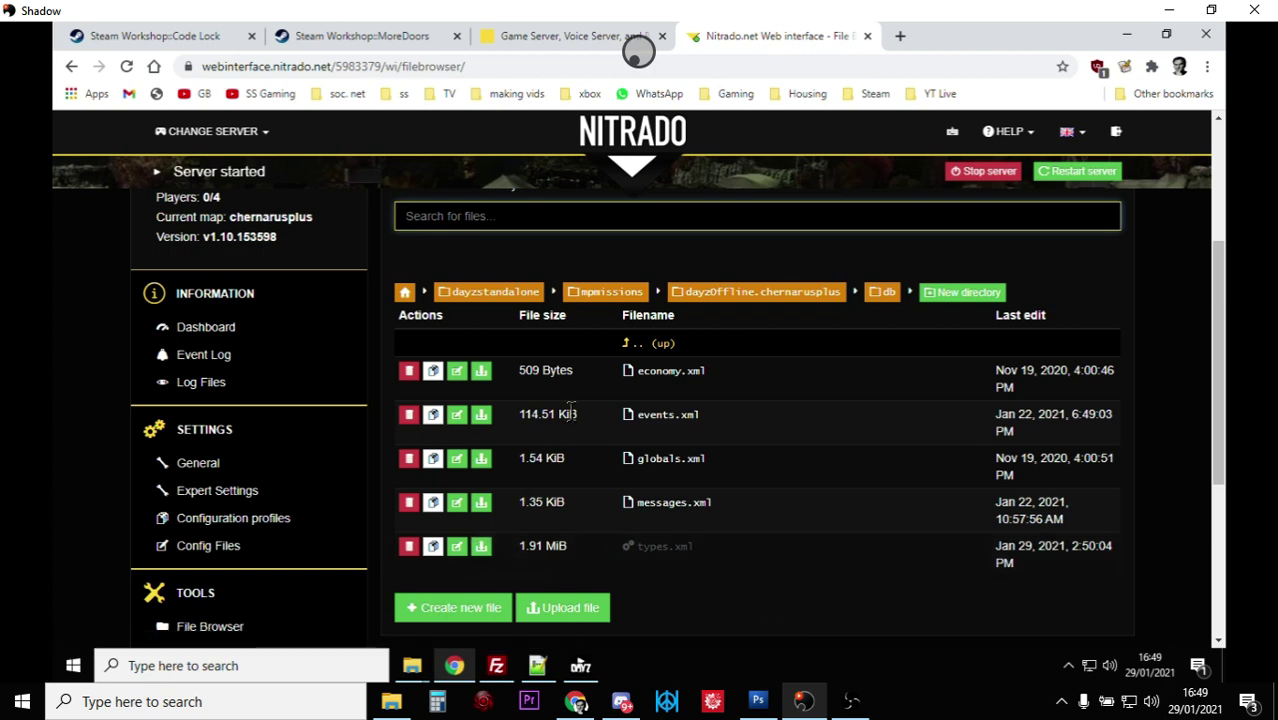
scroll(572, 413, up, 1)
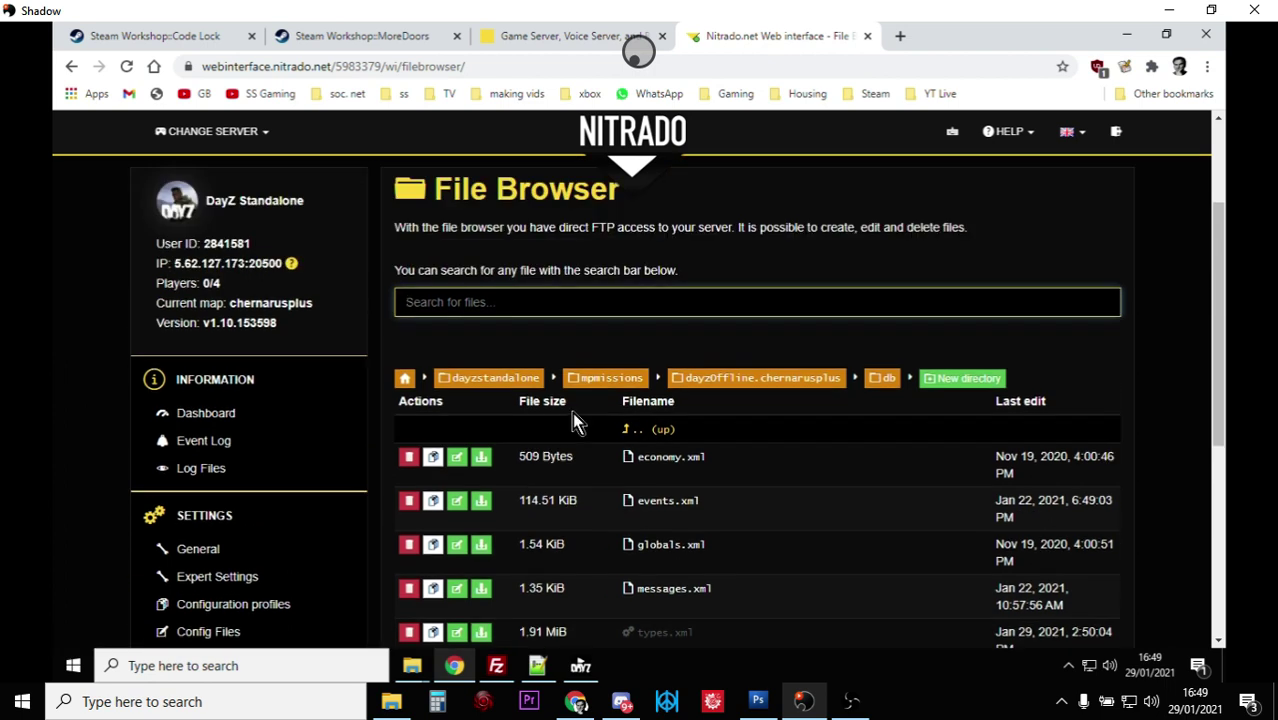
- View the mission's full types.xml in Notepad++, then bring the local DayZ install folder forward
click(537, 665)
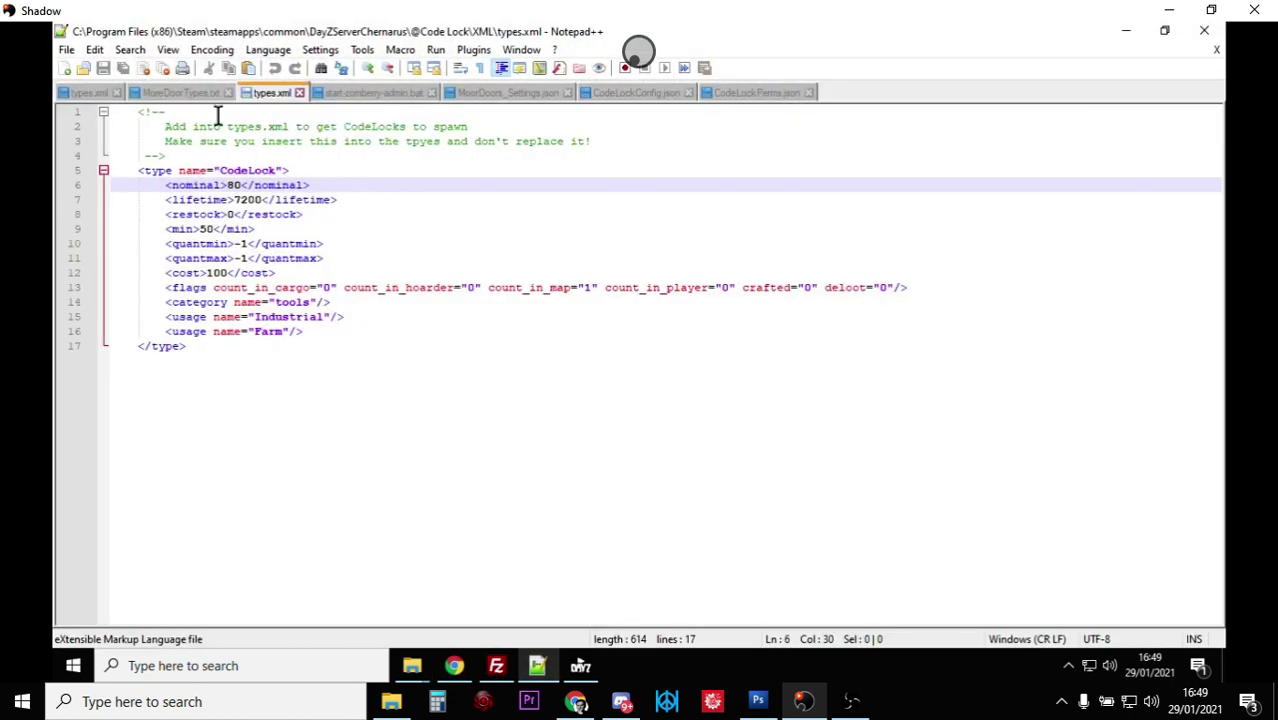
click(90, 93)
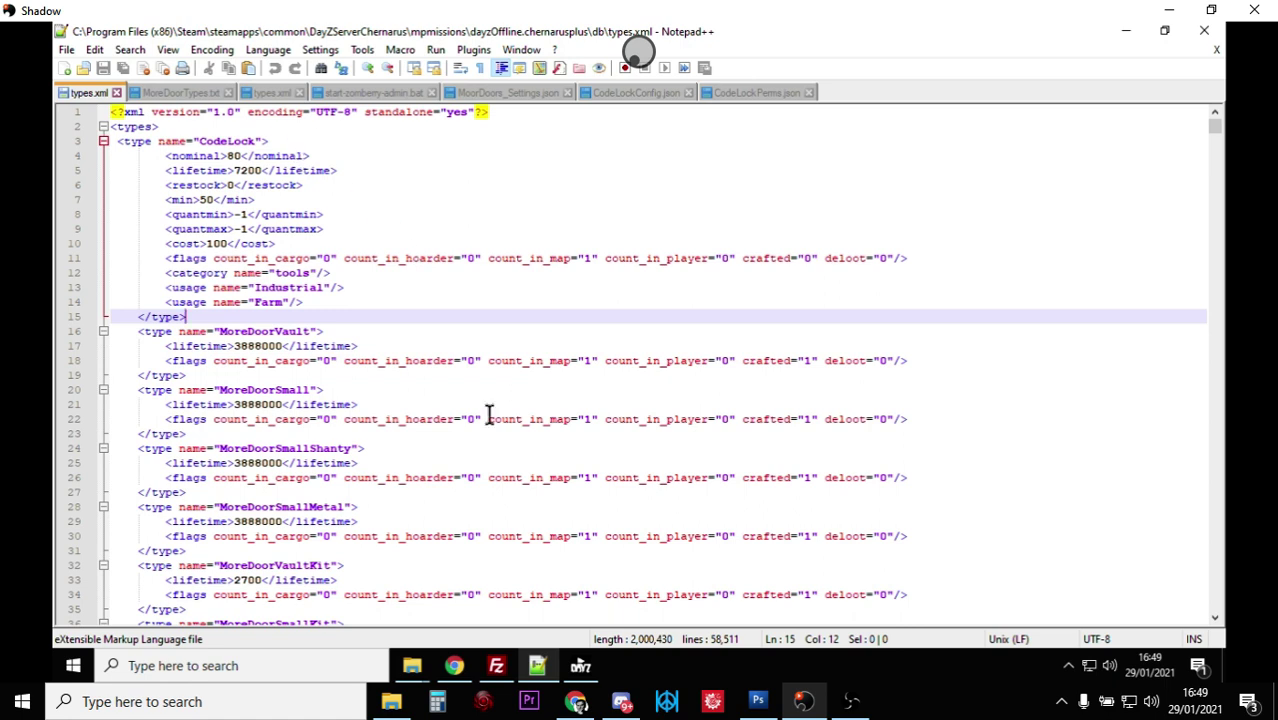
mouse_move(410, 668)
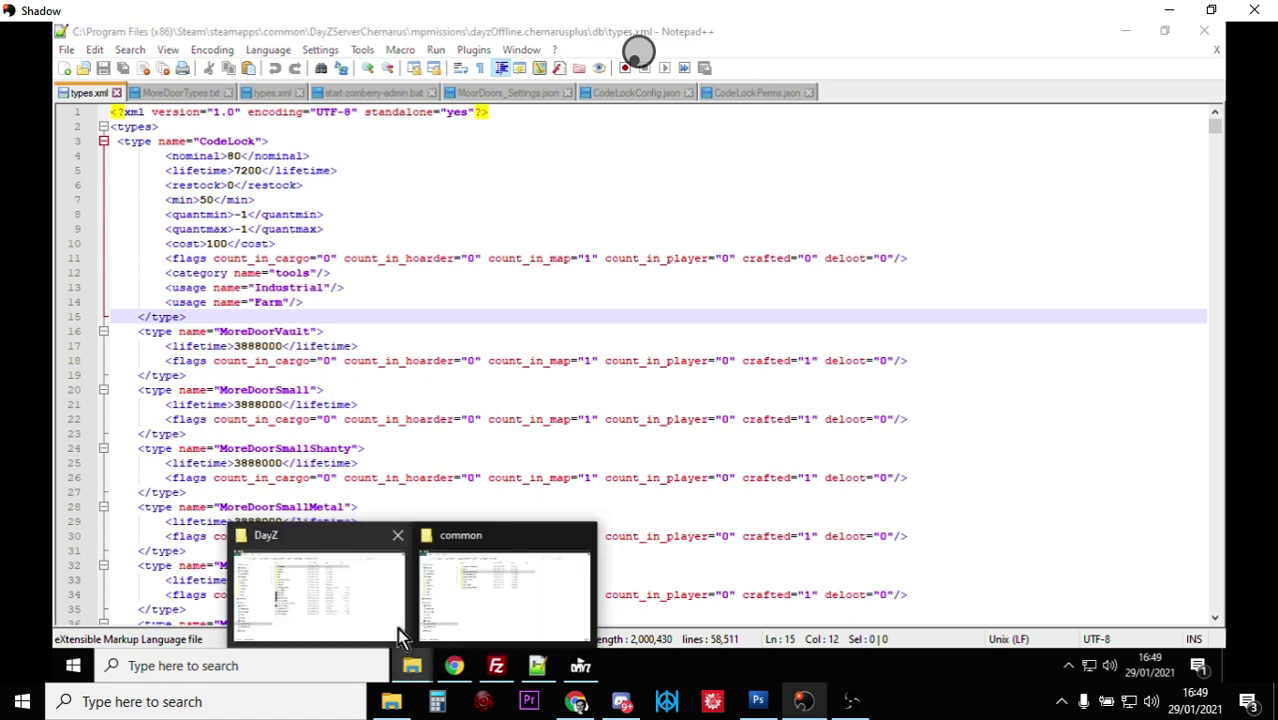
click(356, 600)
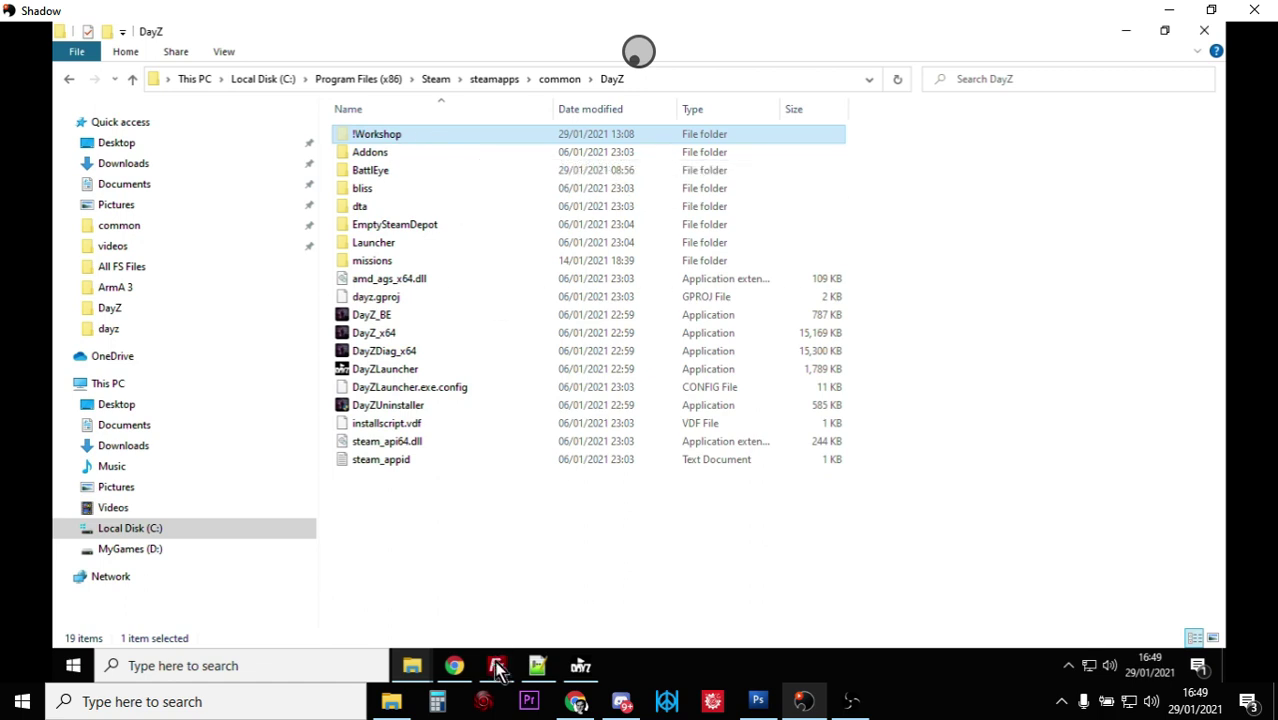
- In the DayZ Launcher's MODS list, choose Open folder in Windows Explorer for Code Lock
click(585, 672)
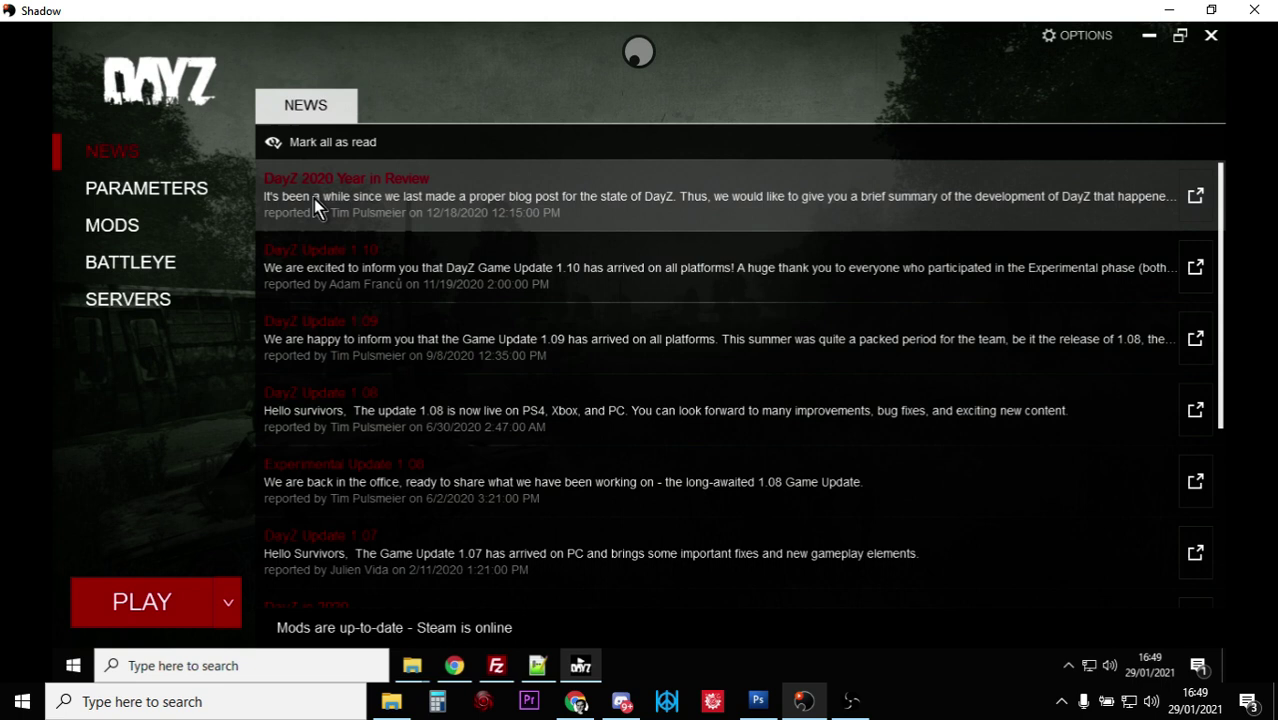
click(122, 222)
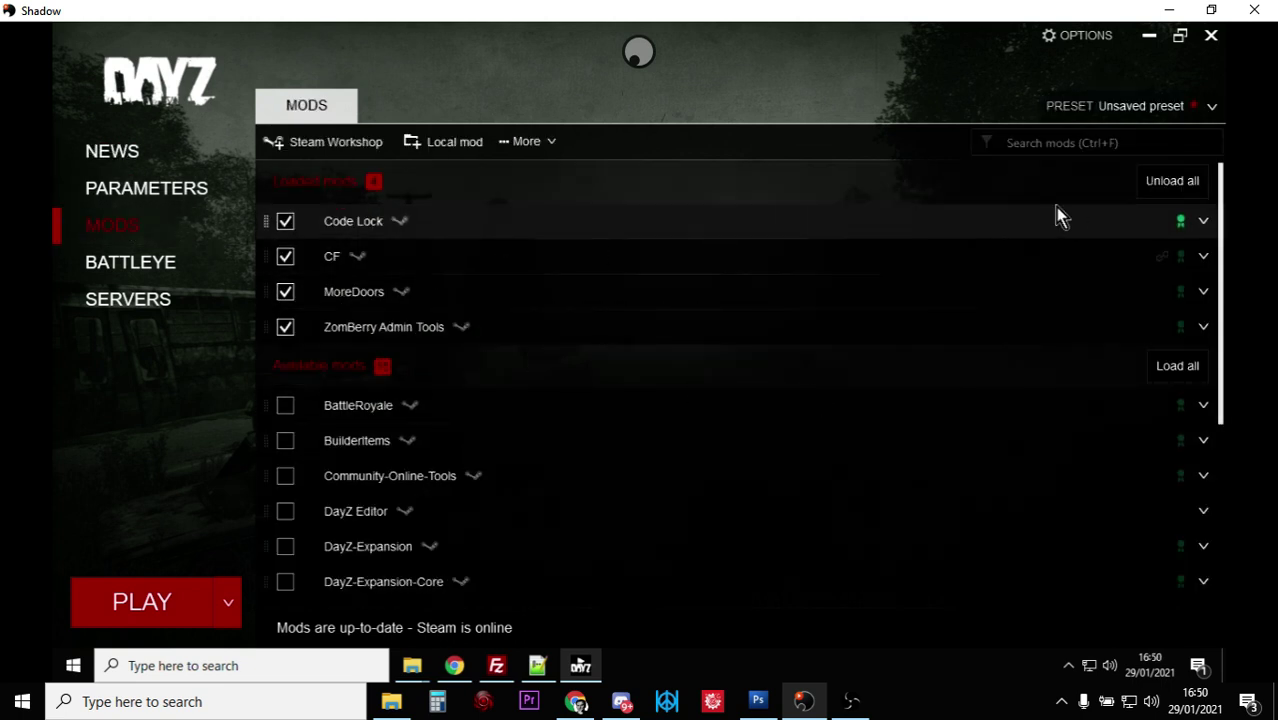
click(1204, 223)
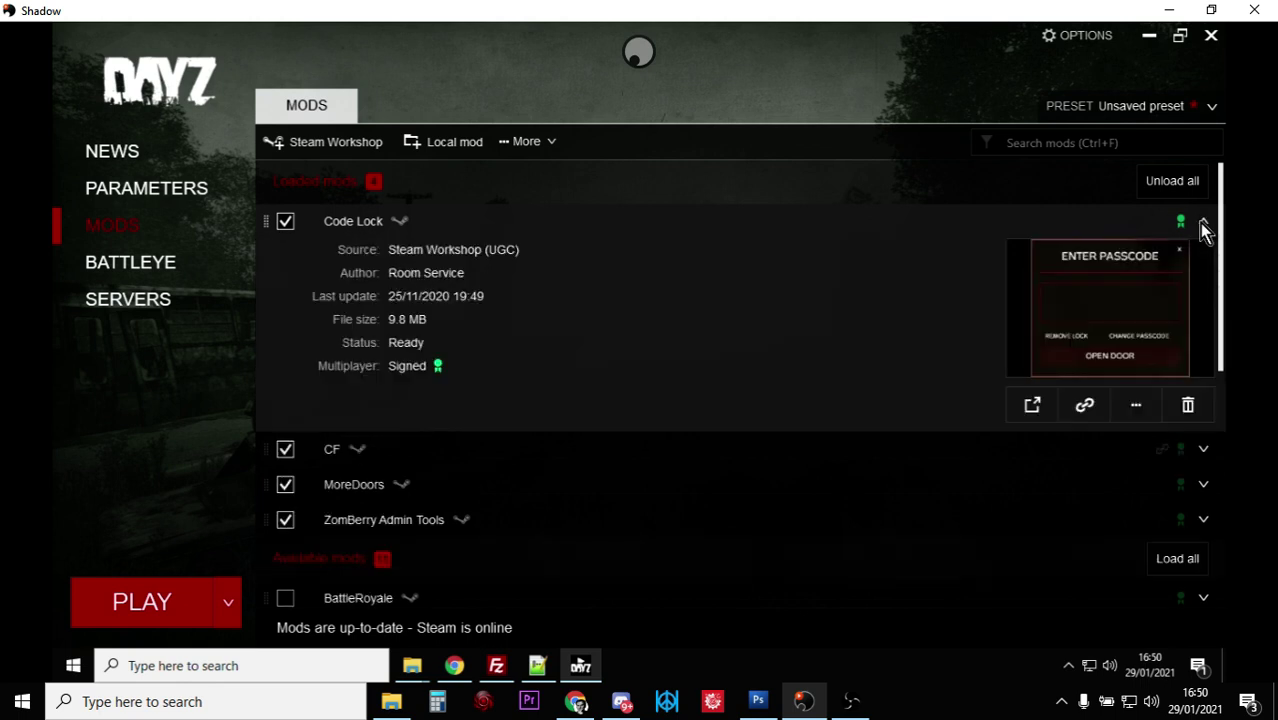
click(1135, 410)
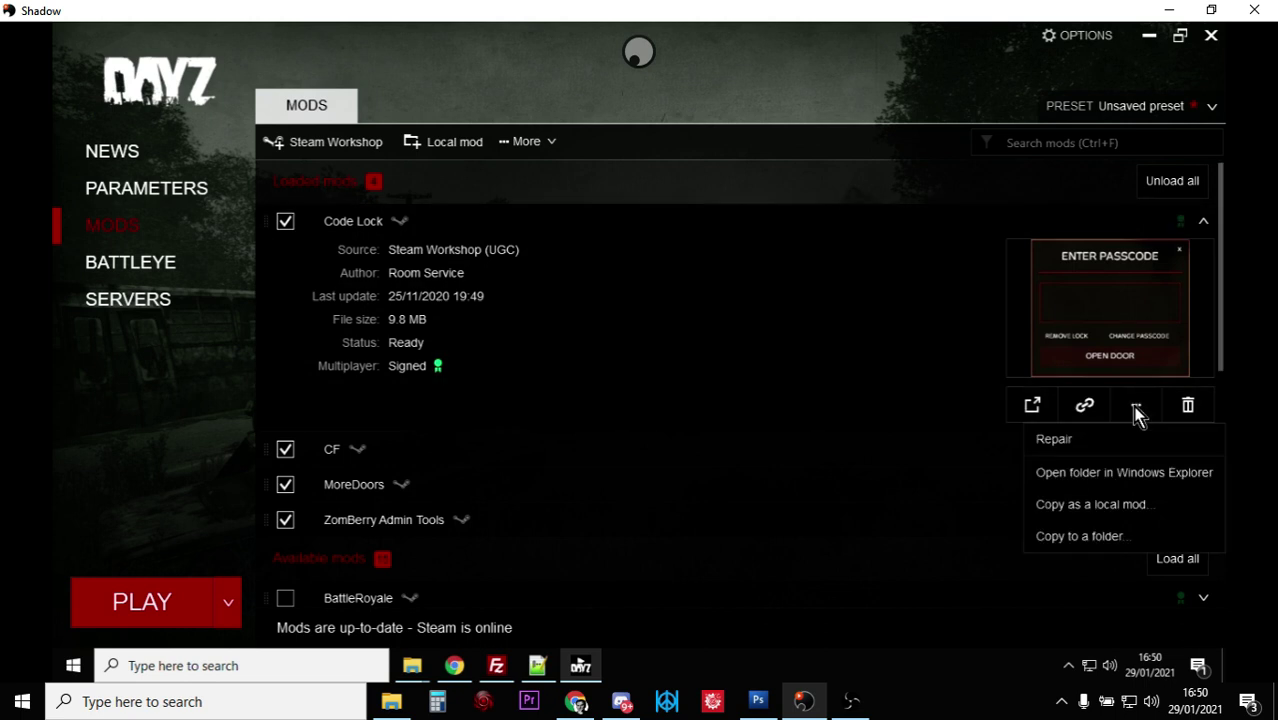
click(1093, 484)
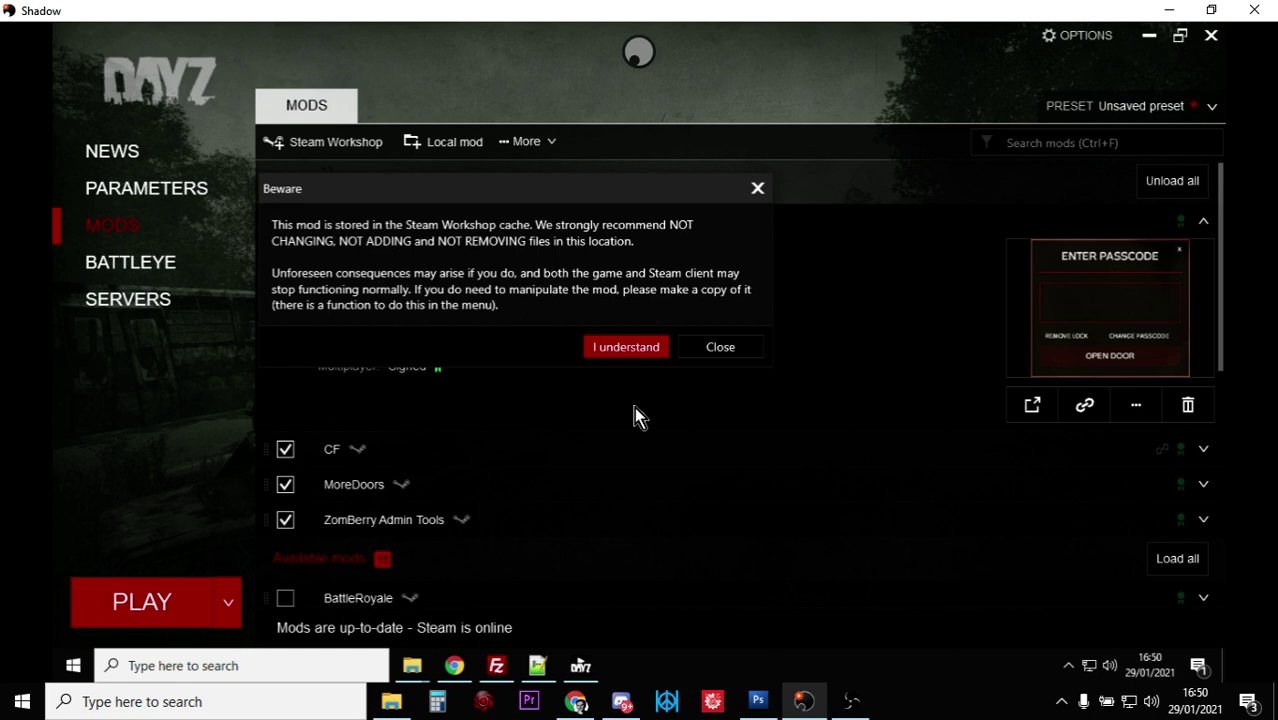
click(621, 352)
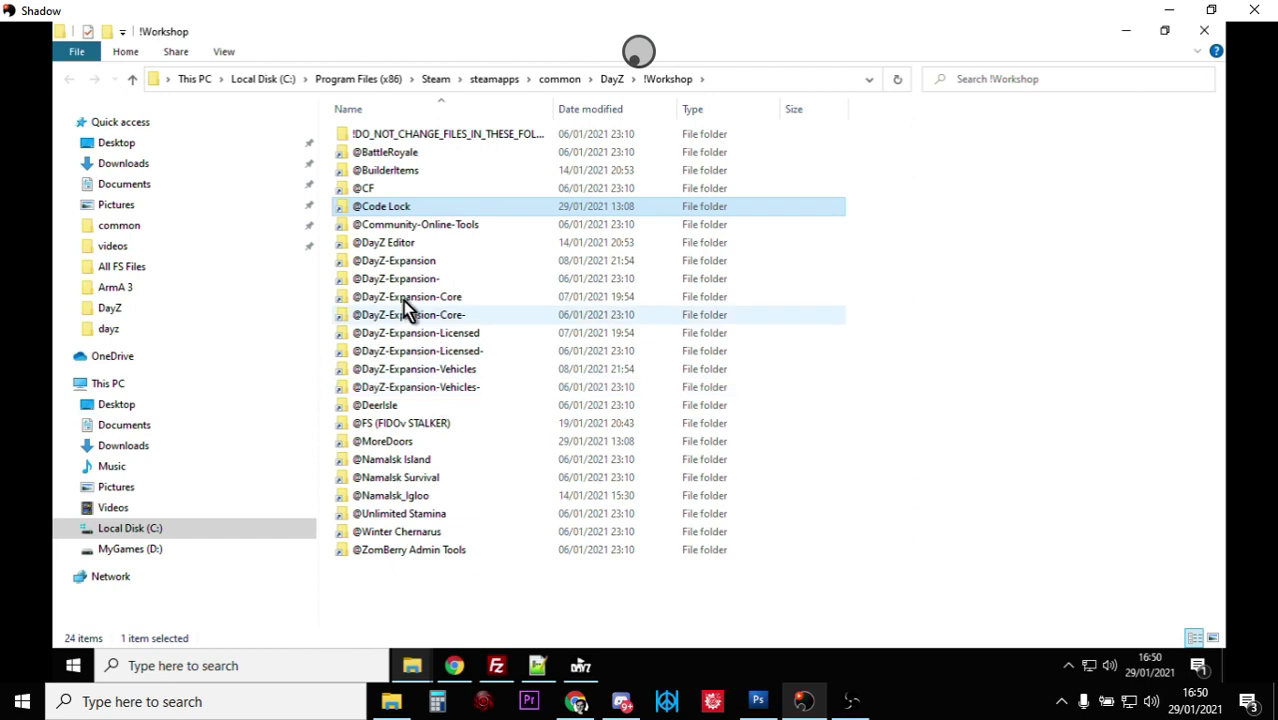
double_click(372, 207)
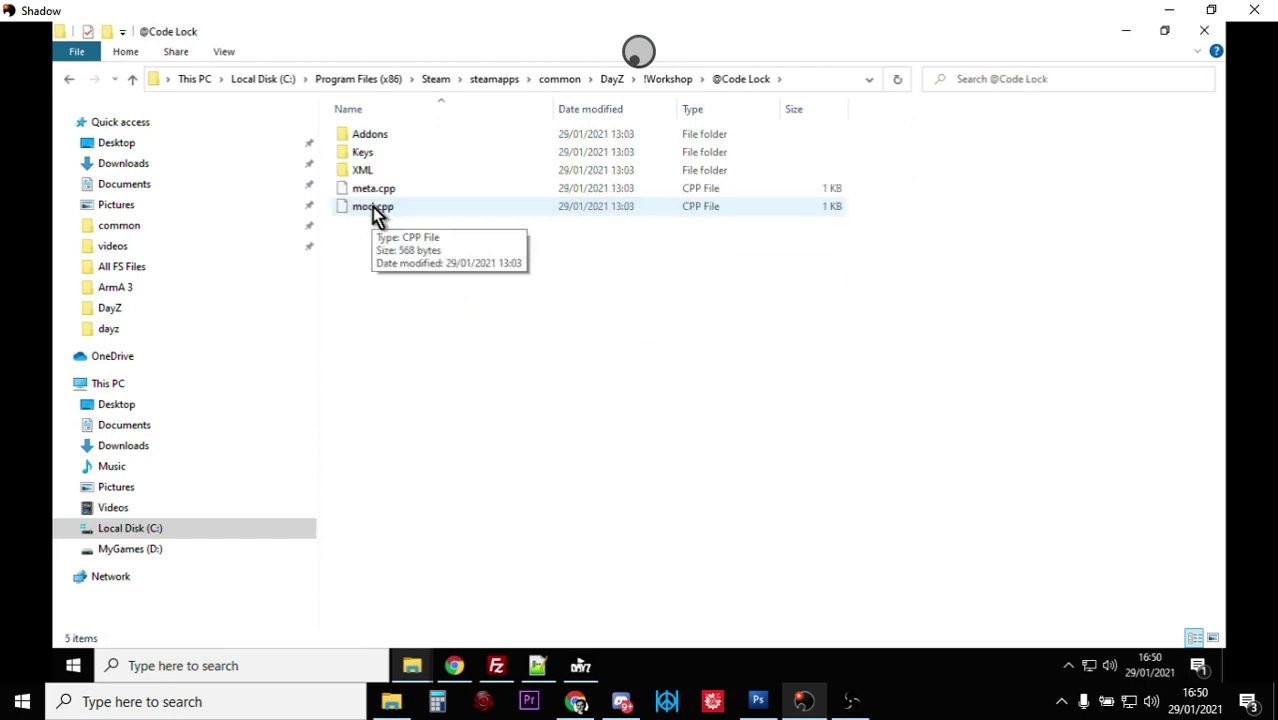
double_click(365, 172)
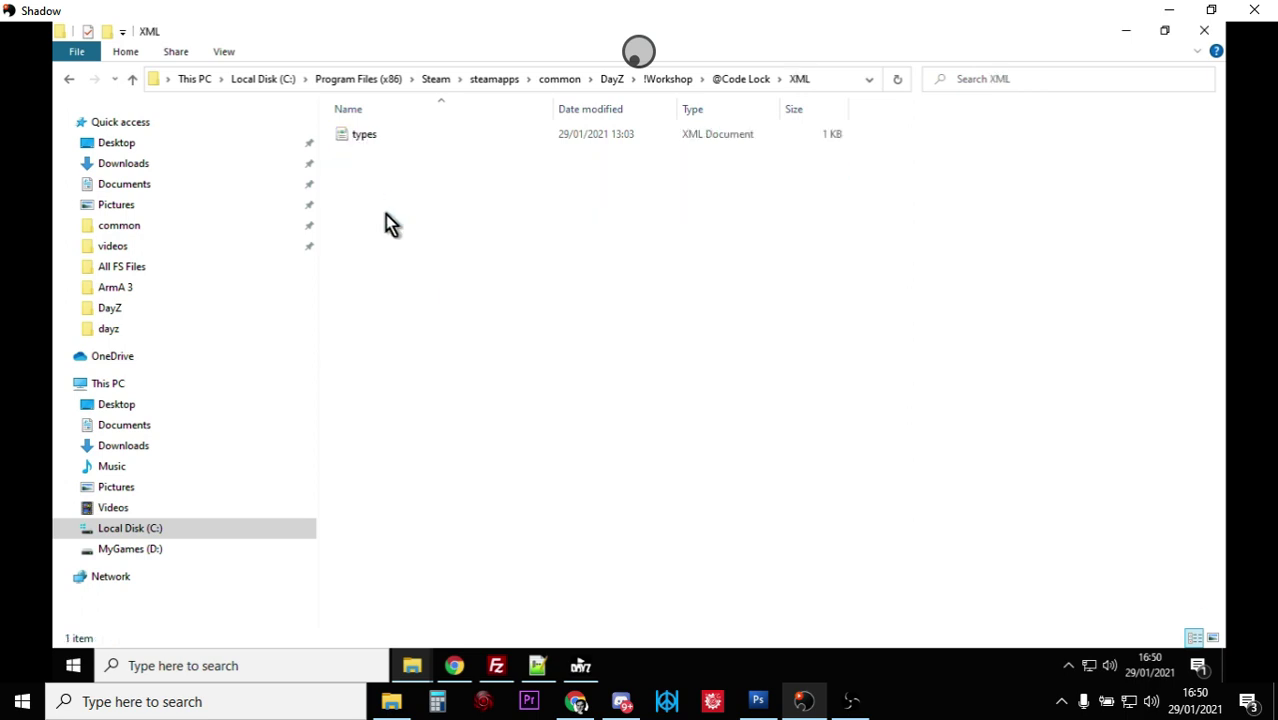
right_click(379, 135)
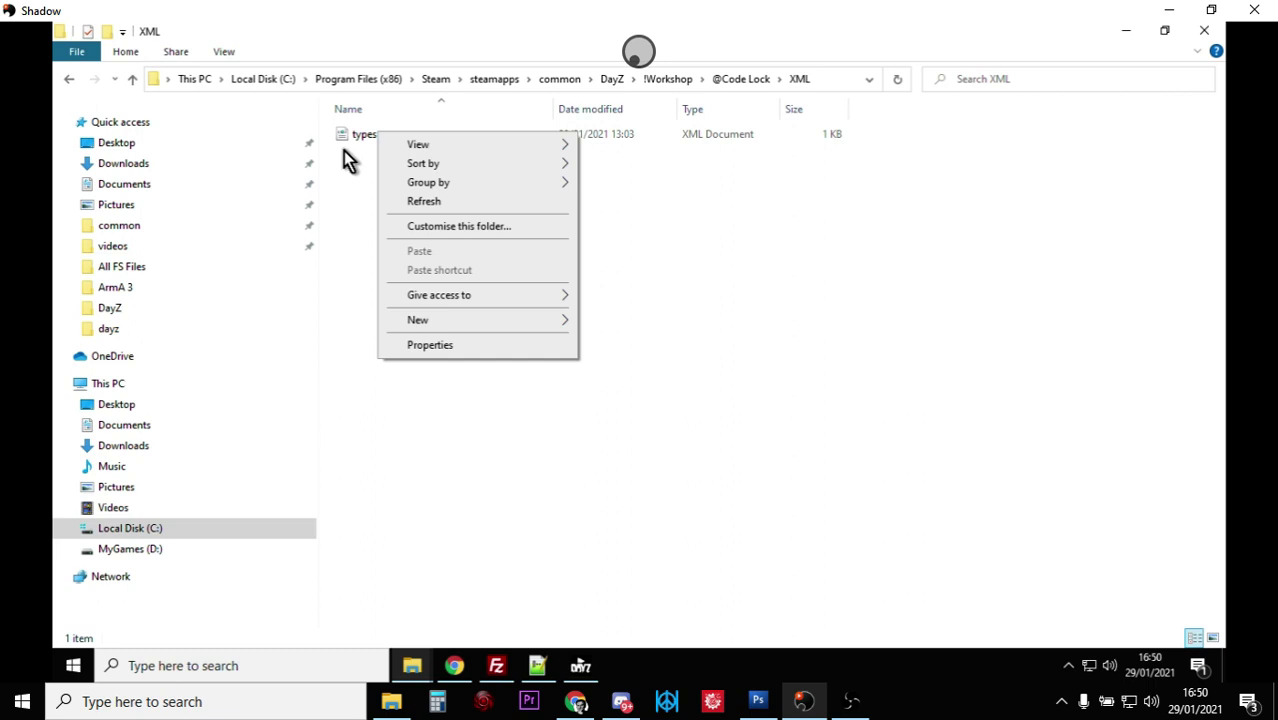
click(130, 81)
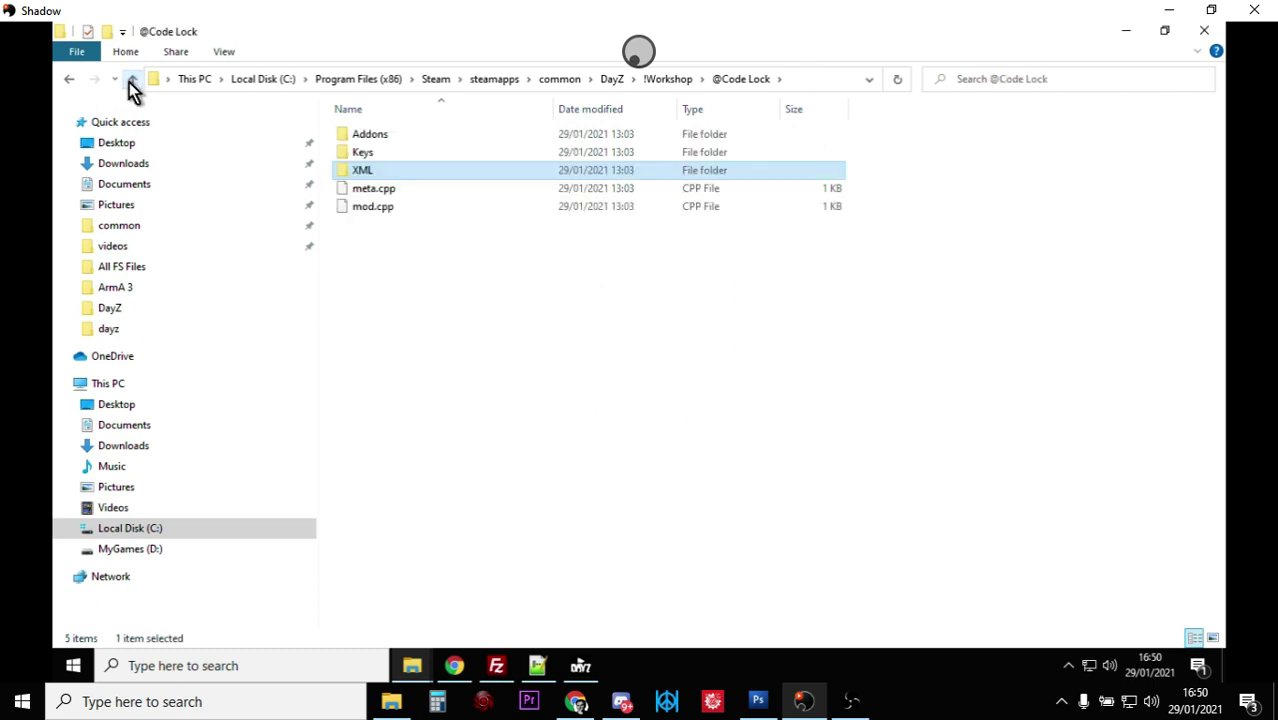
click(130, 81)
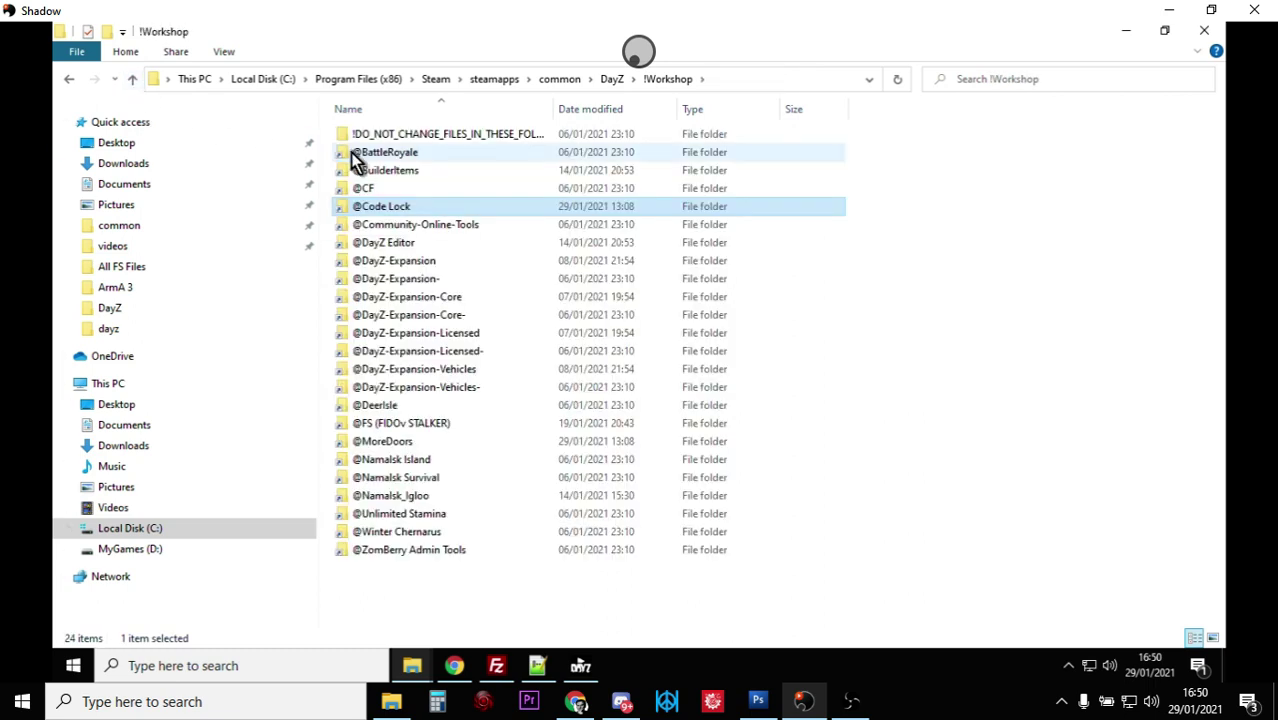
double_click(405, 442)
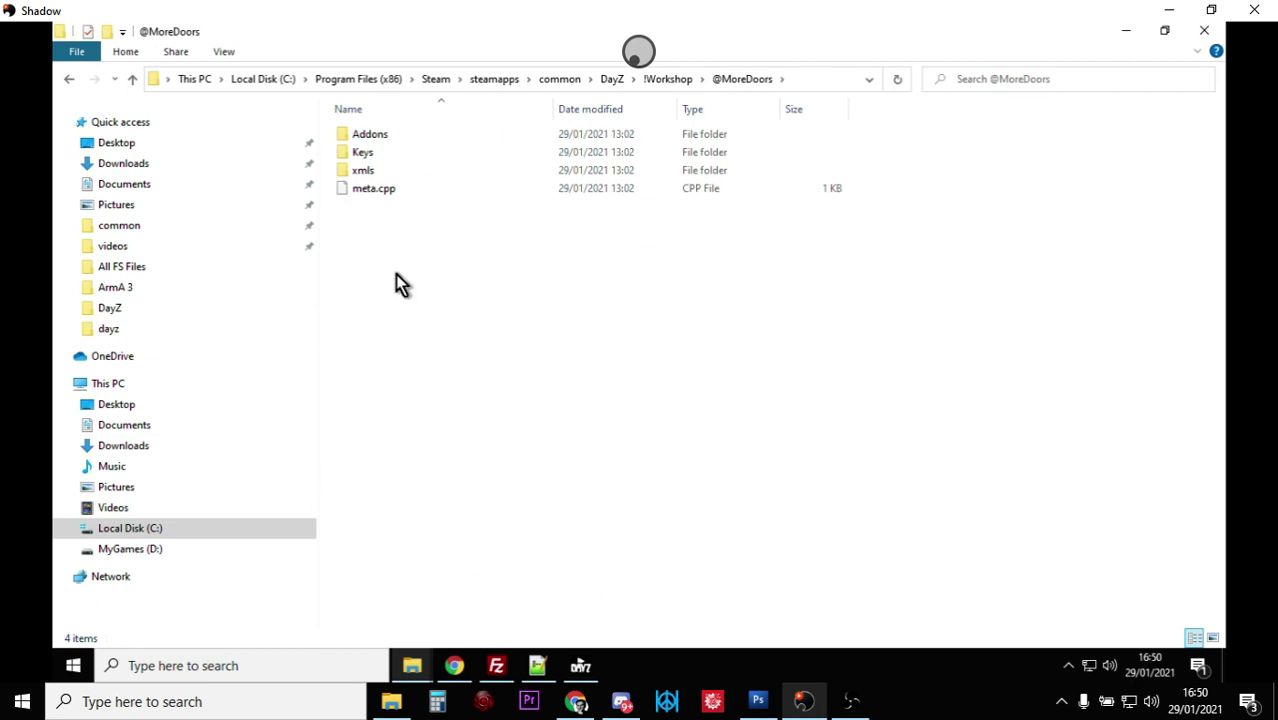
double_click(364, 174)
right_click(380, 139)
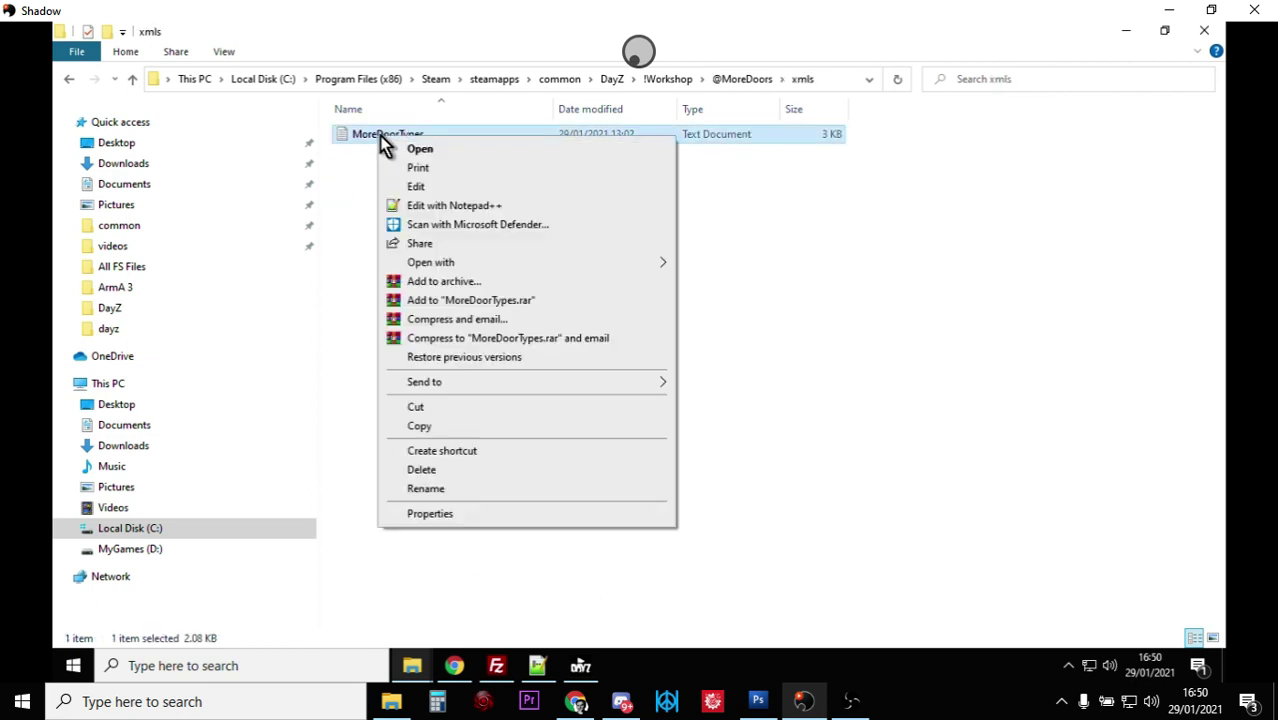
click(342, 218)
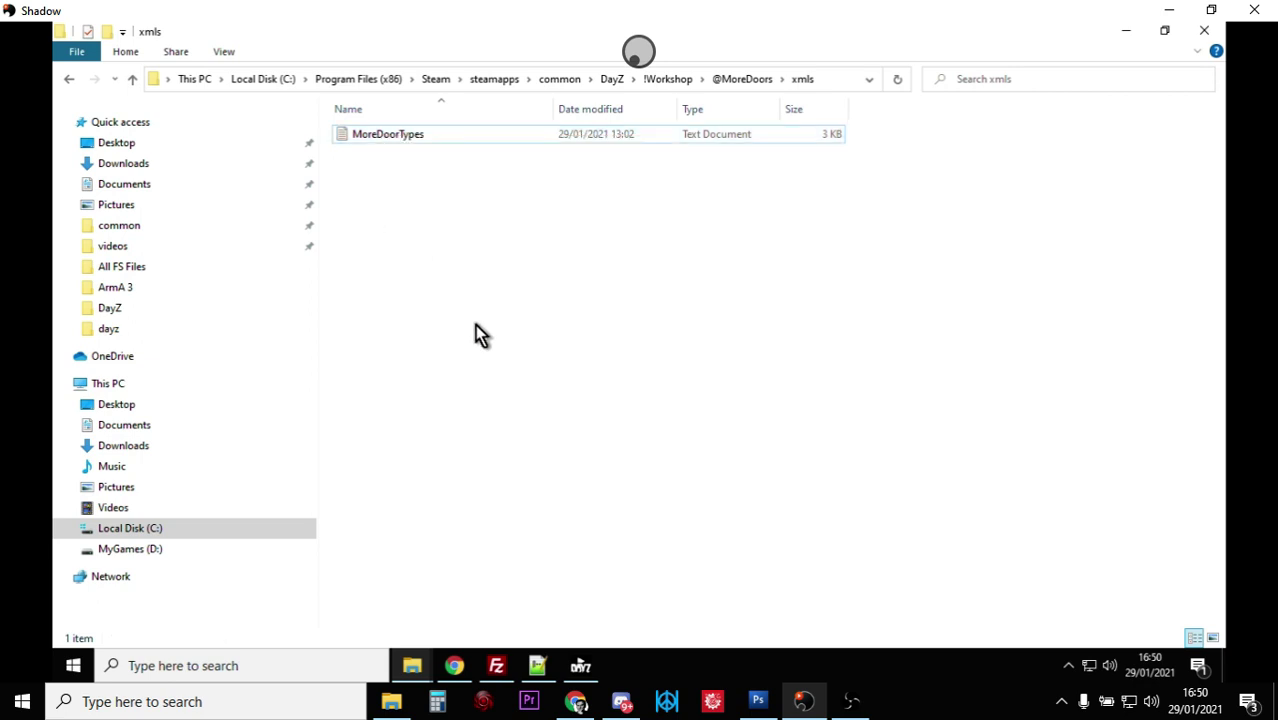
click(538, 665)
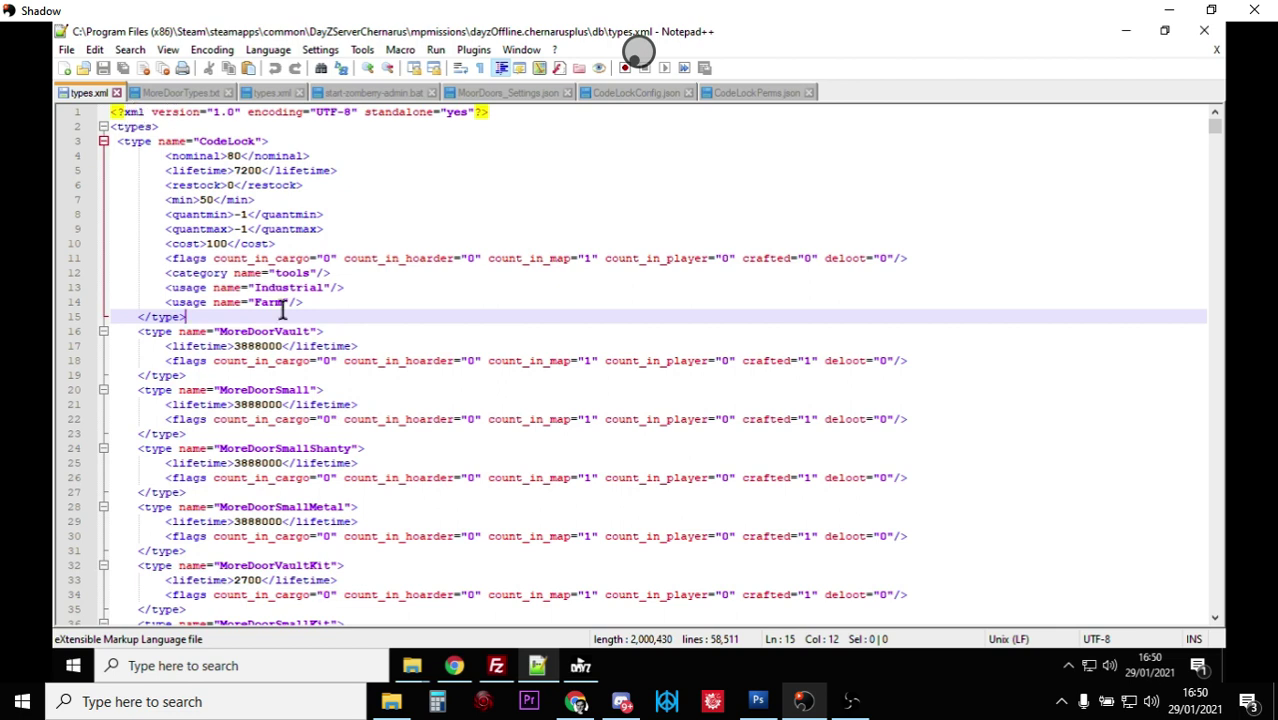
- Select lines 5–17, the CodeLock entry (nominal 80, lifetime 7200), in Code Lock's types.xml
click(194, 94)
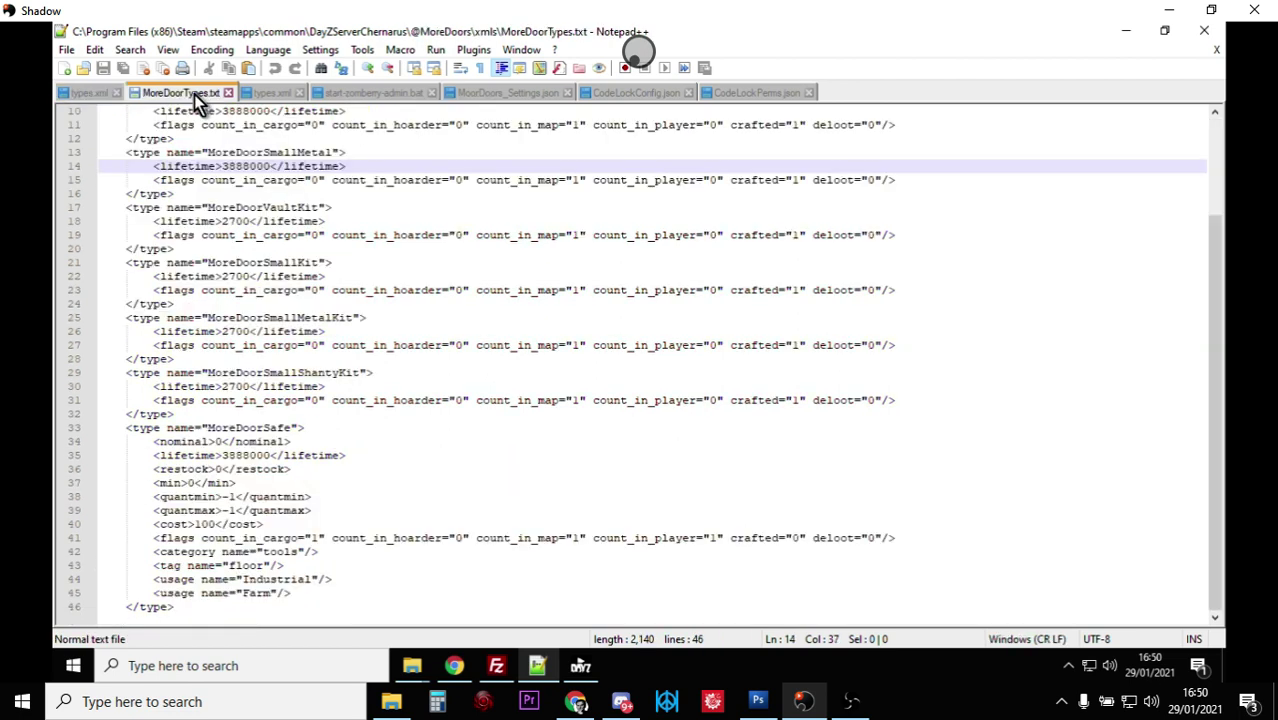
click(264, 94)
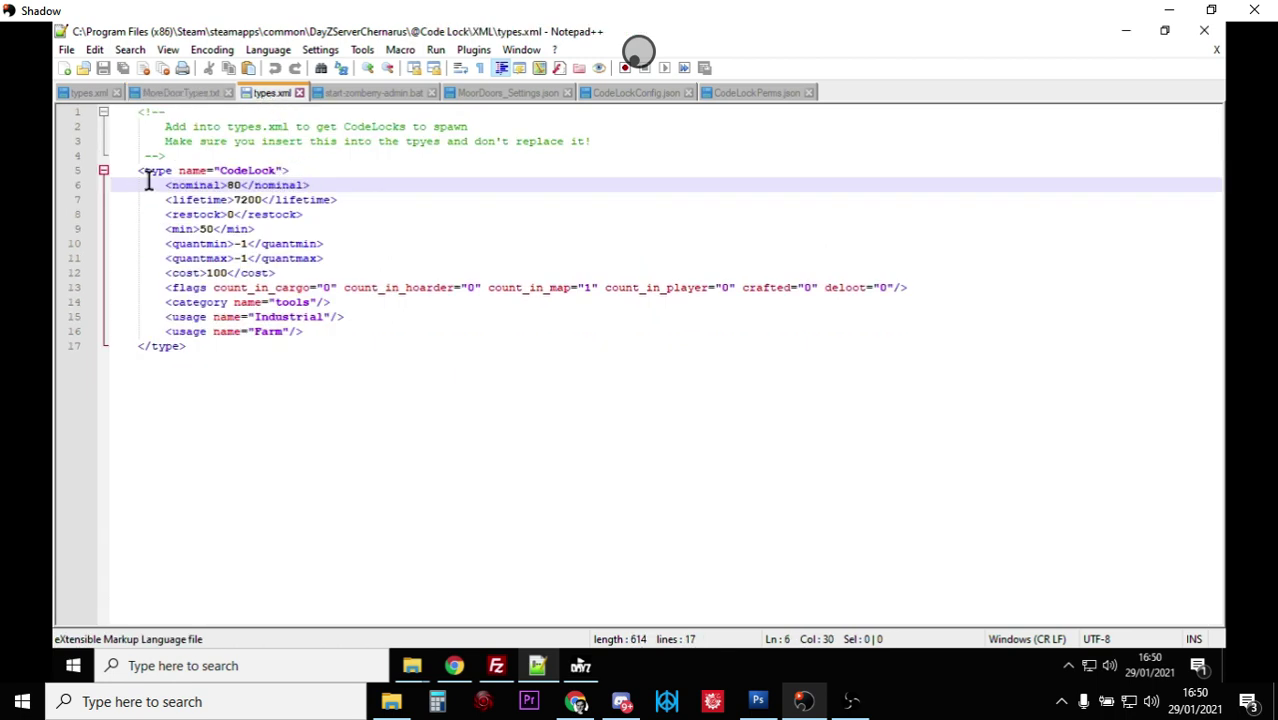
drag(138, 170, 313, 342)
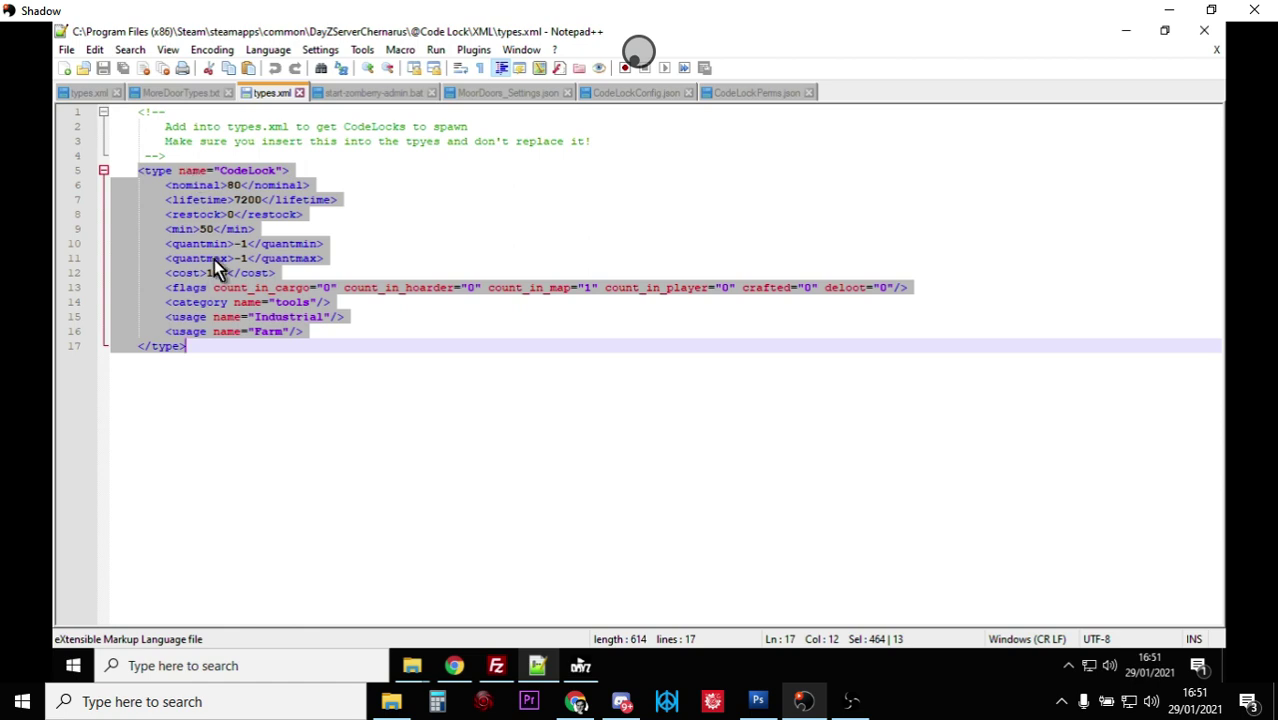
- Copy all the MoreDoors type entries from MoreDoorTypes.txt
click(88, 93)
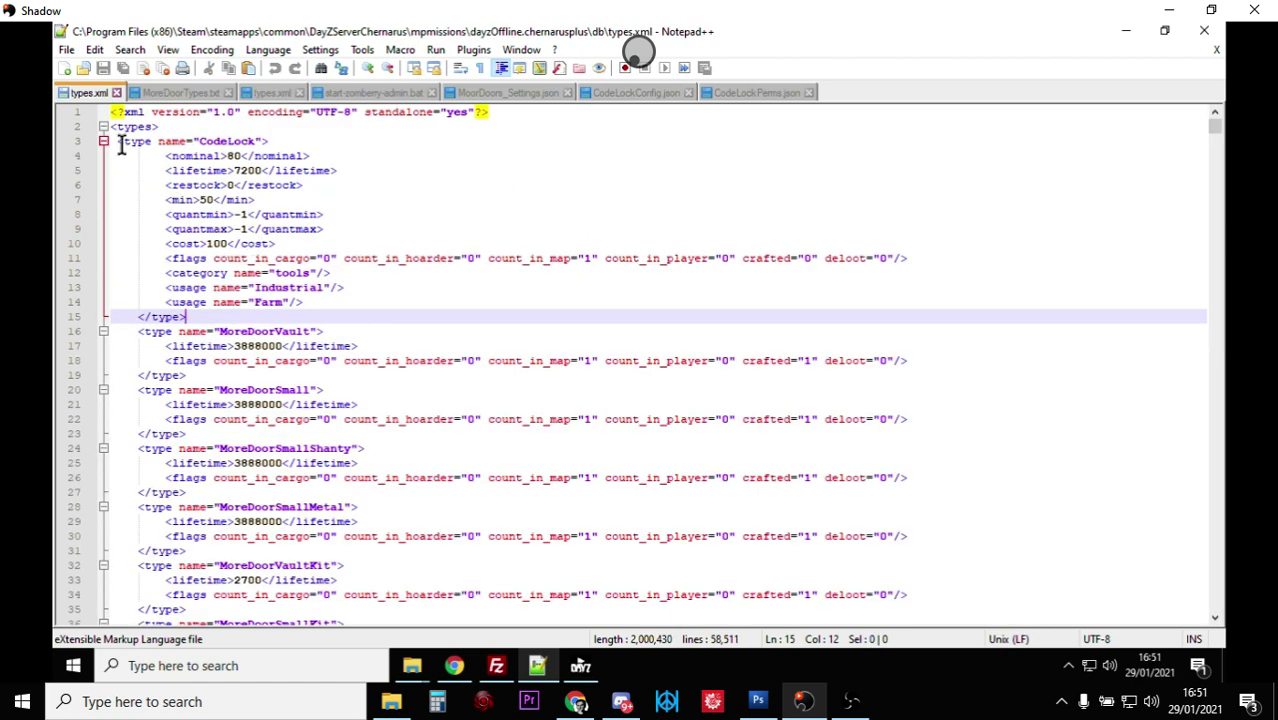
drag(117, 142, 332, 316)
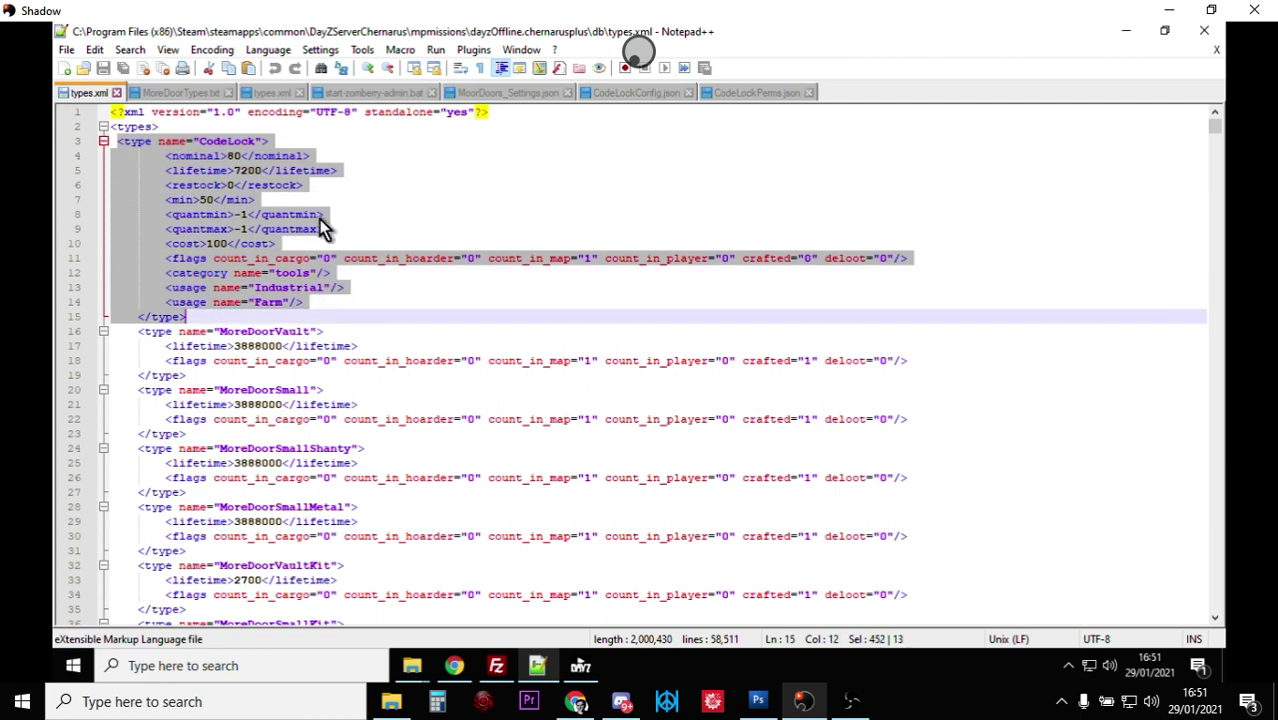
click(375, 193)
click(175, 94)
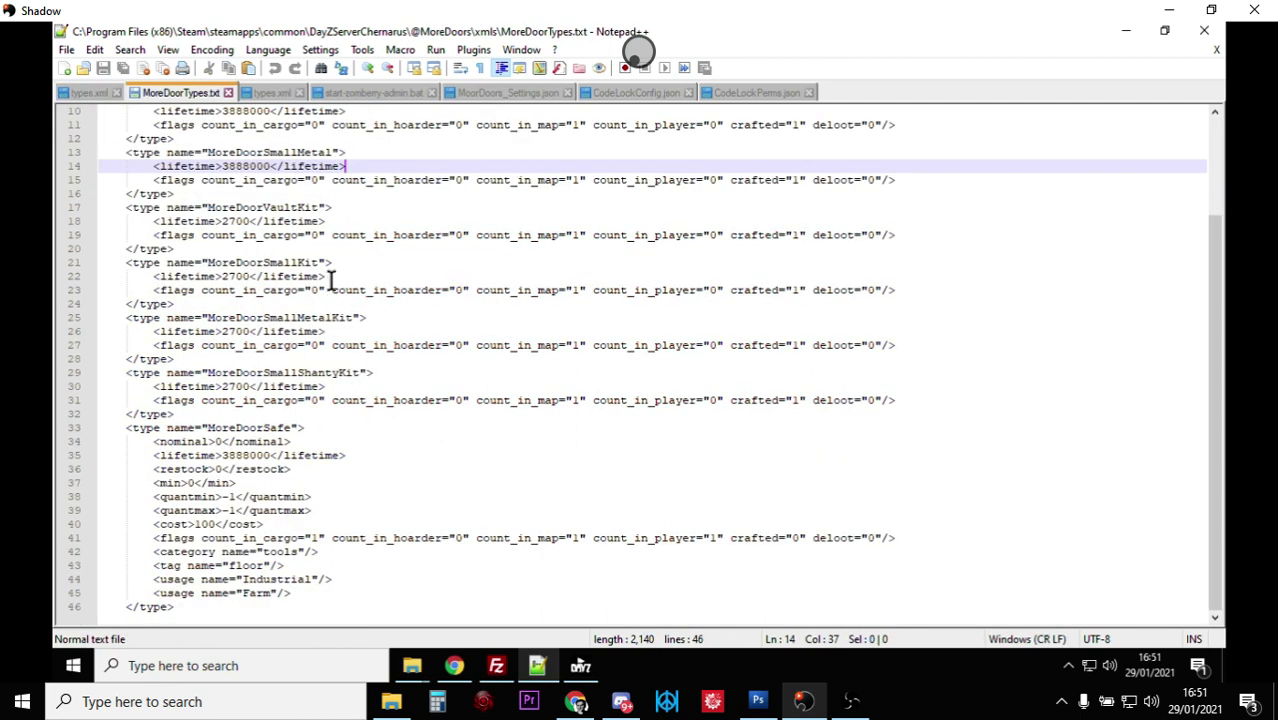
scroll(330, 281, up, 3)
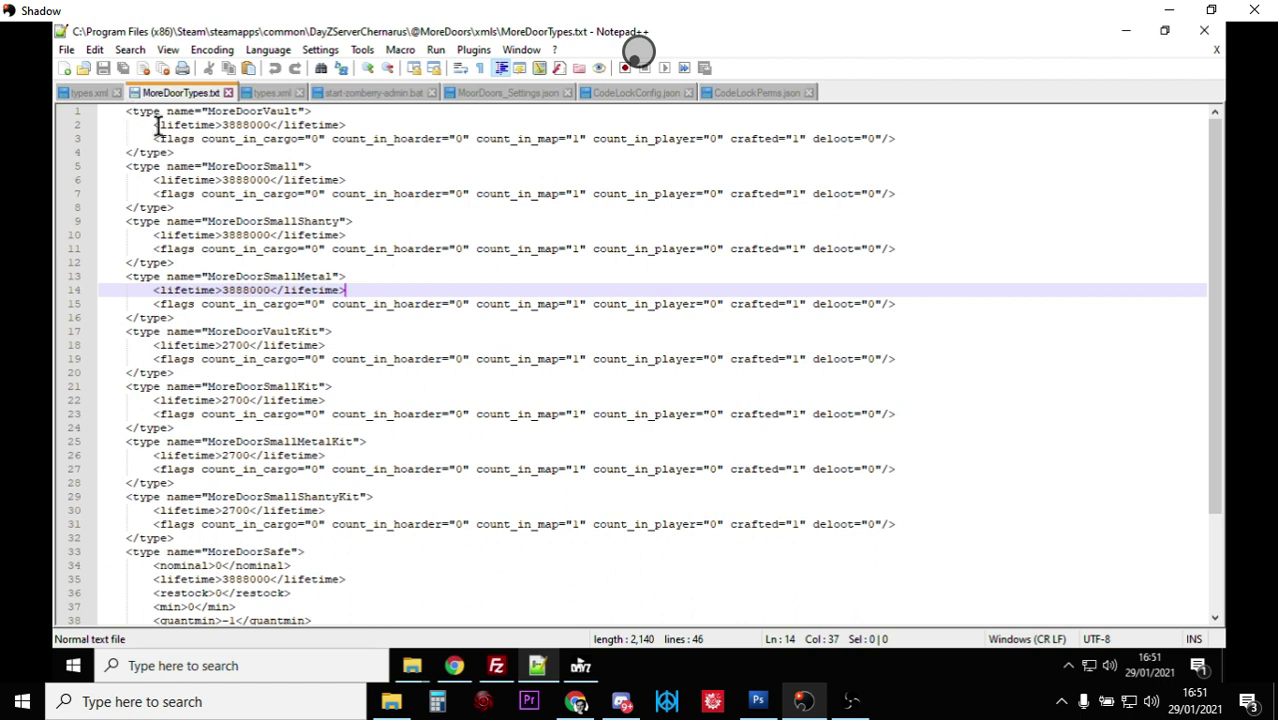
drag(100, 112, 502, 606)
right_click(259, 374)
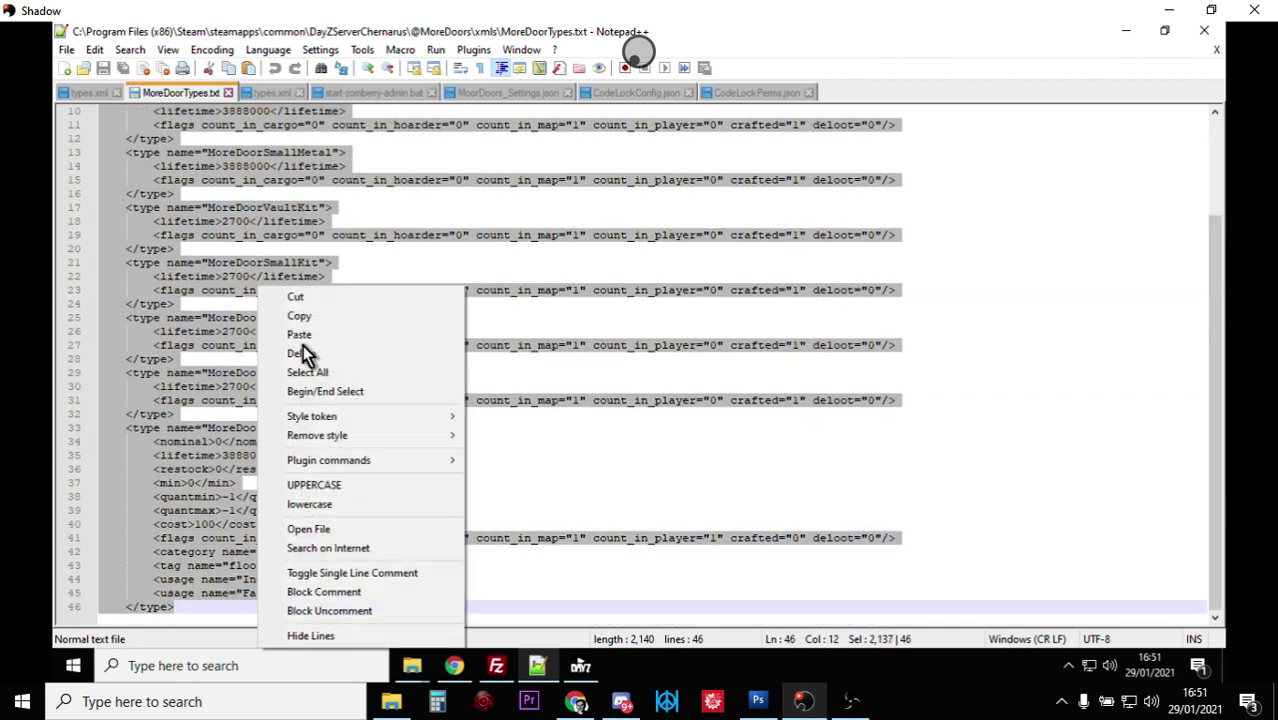
click(300, 317)
- Remove the blank line after the CodeLock entry in the mission types.xml and review the MoreDoor entries
click(88, 92)
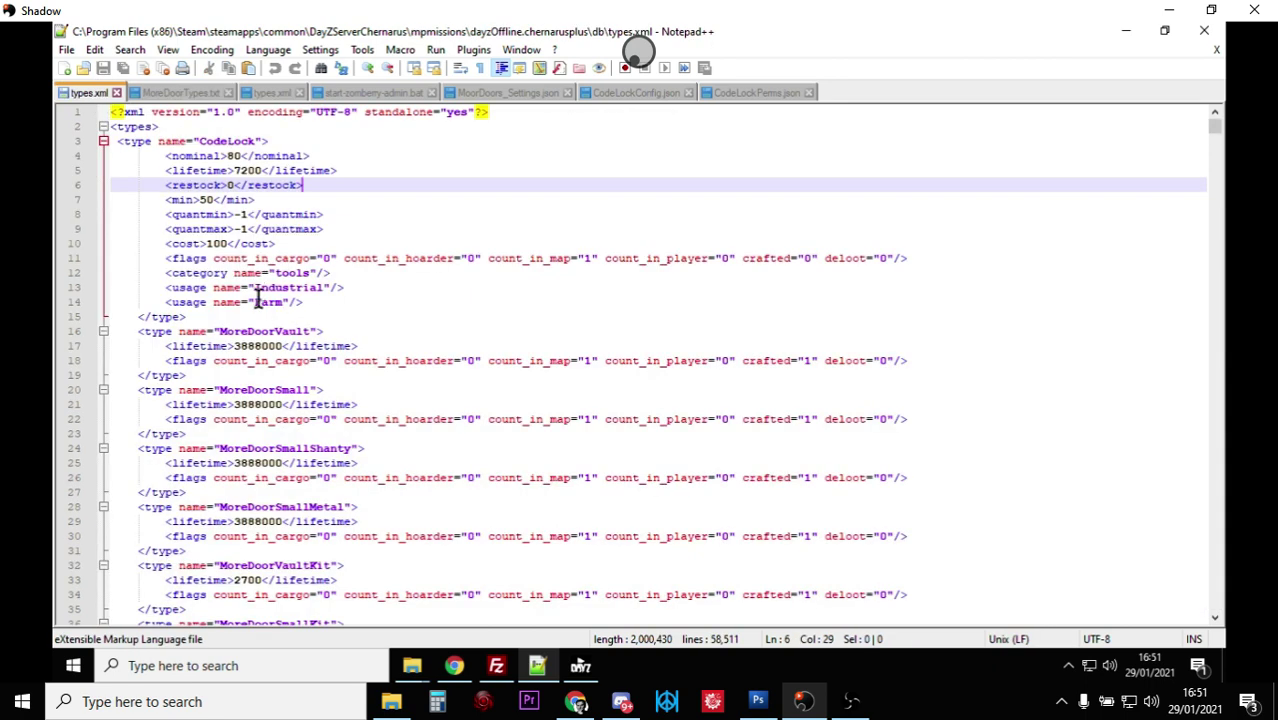
click(205, 316)
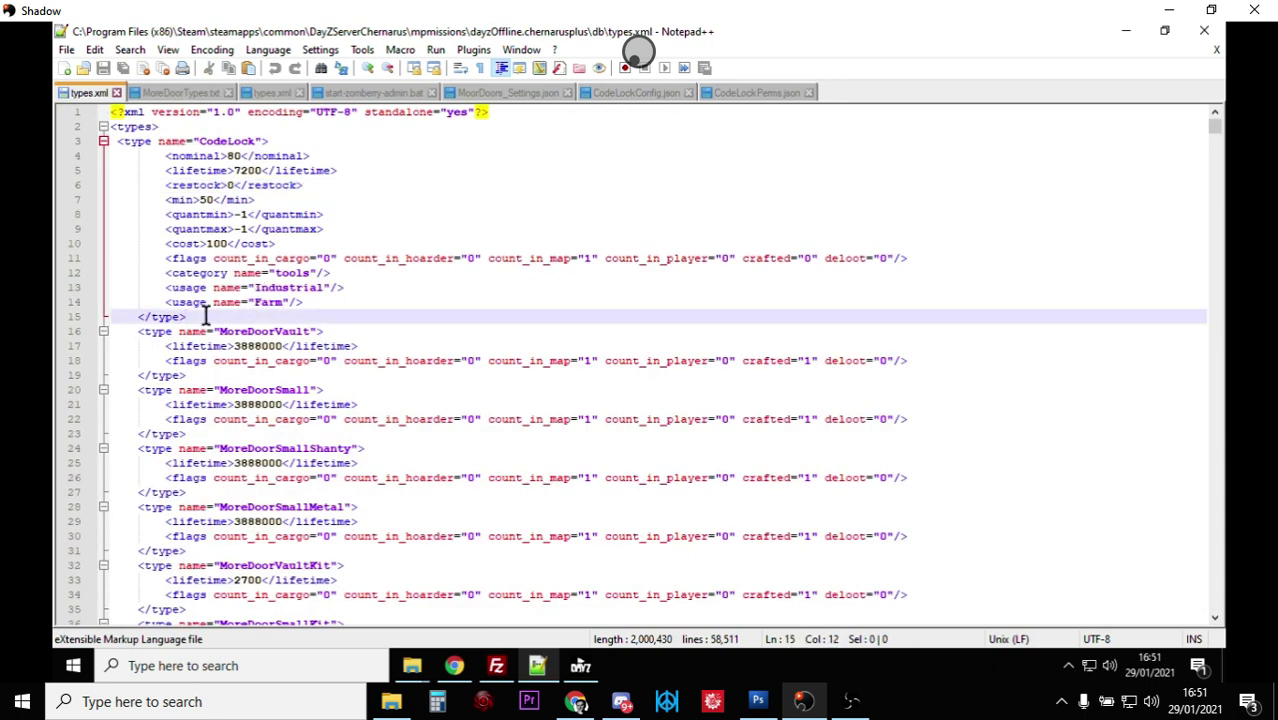
key(Return)
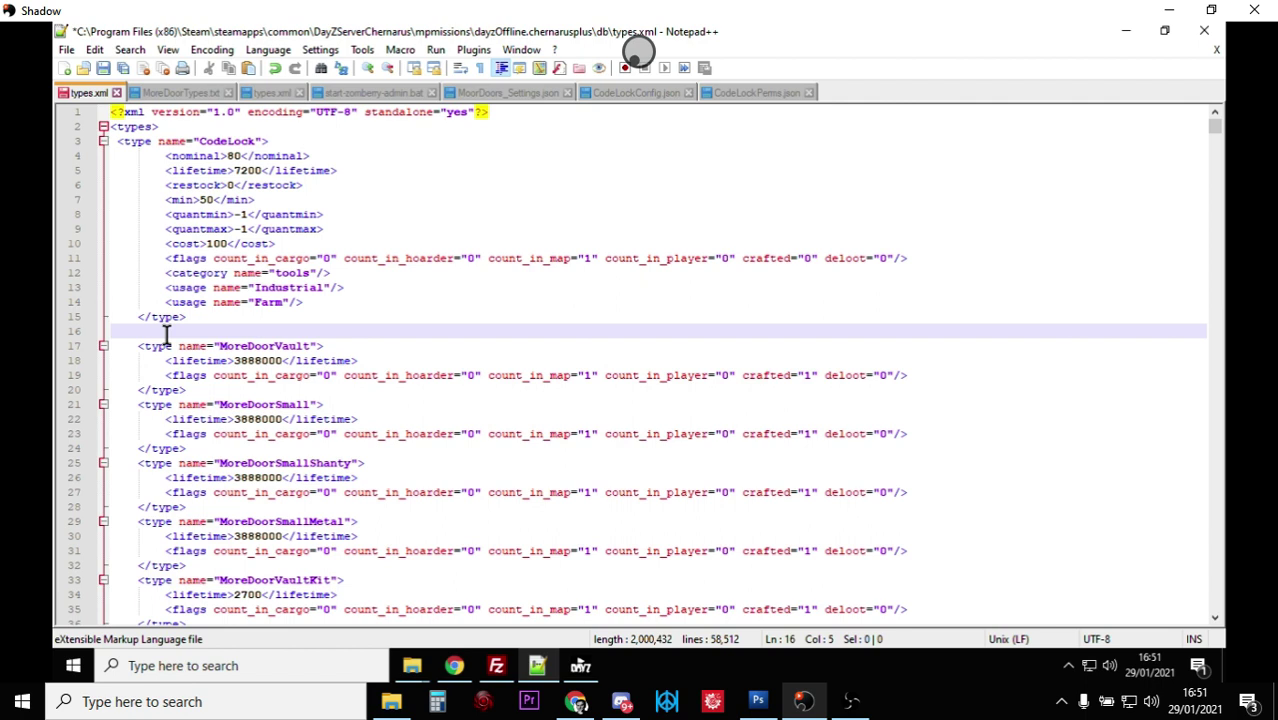
key(BackSpace)
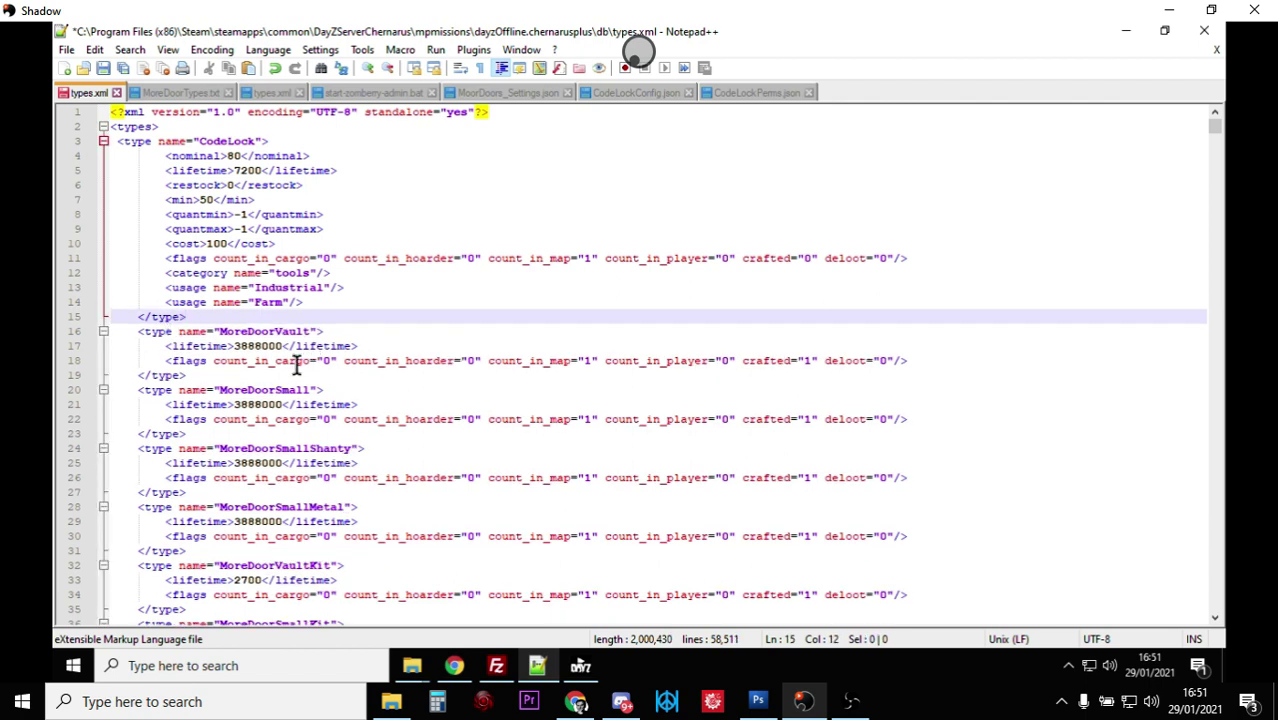
scroll(656, 391, down, 1)
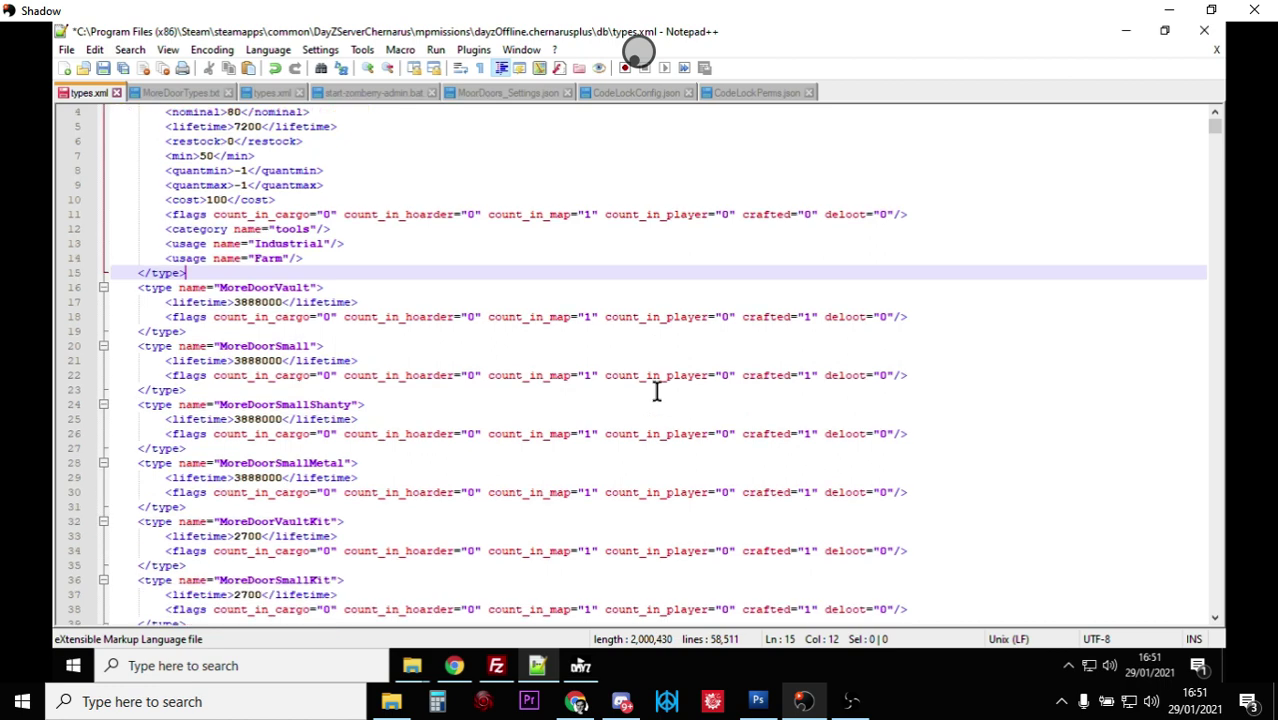
scroll(656, 391, down, 6)
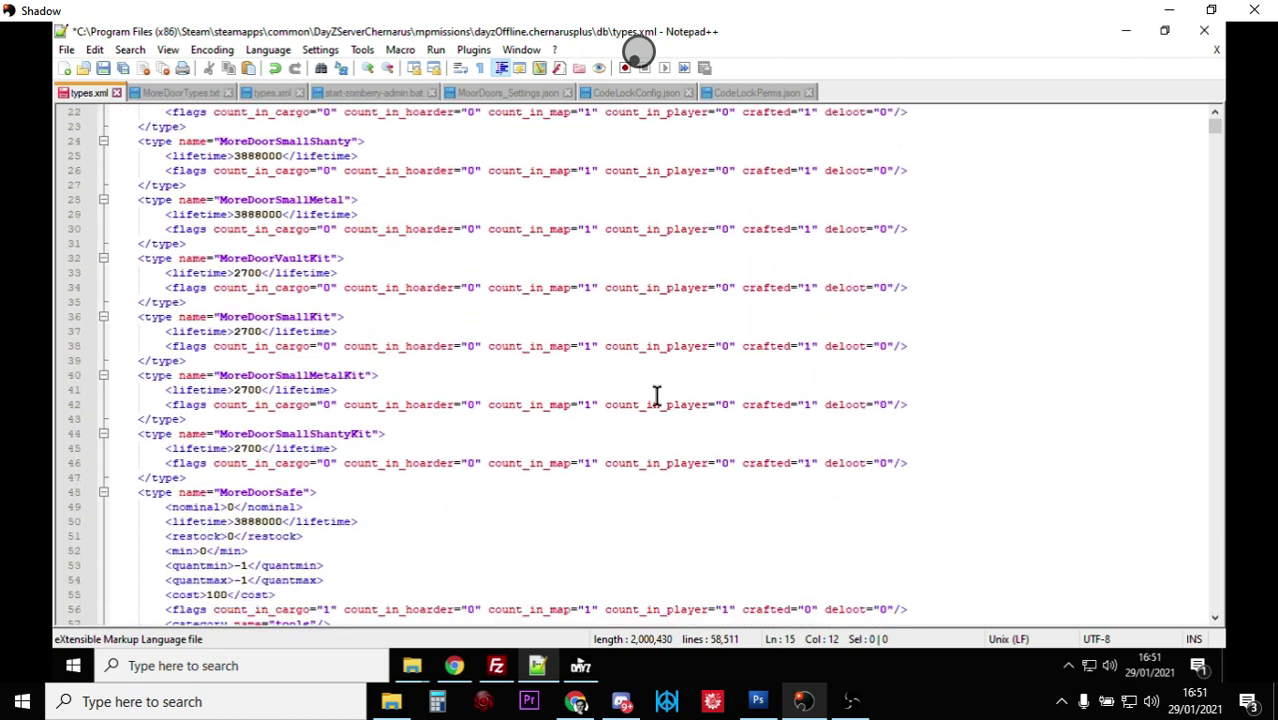
scroll(656, 398, down, 3)
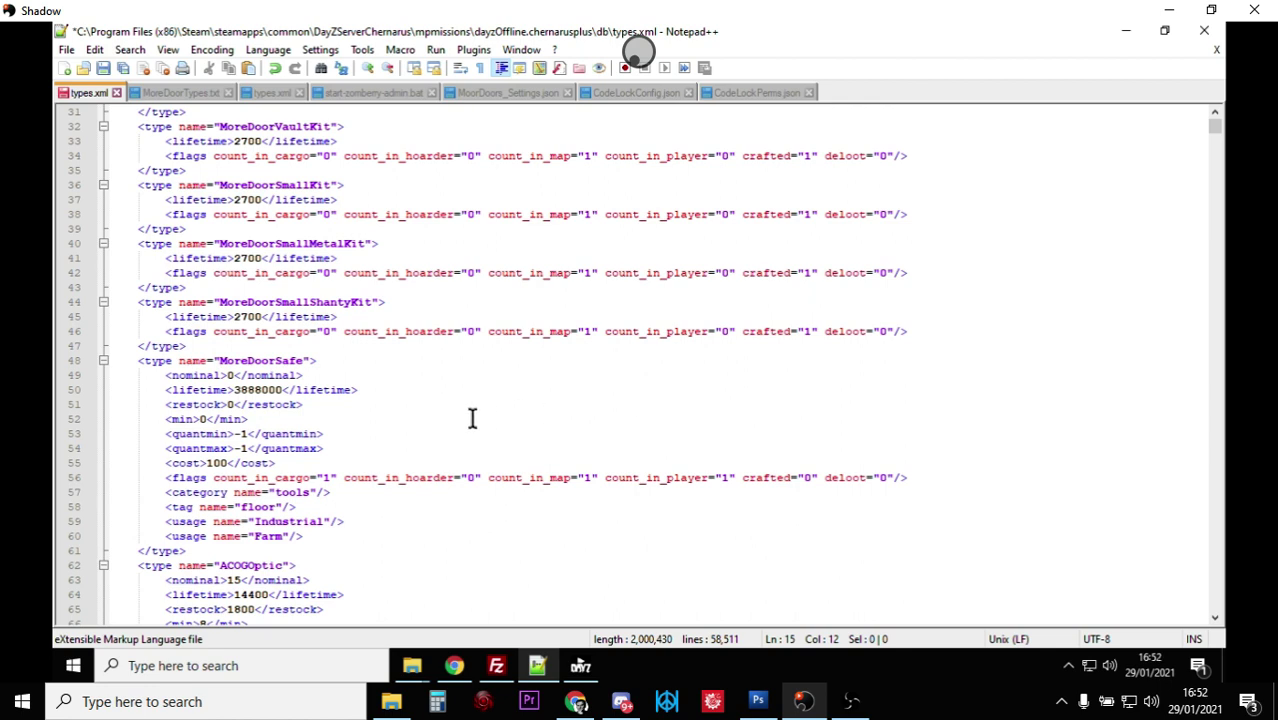
scroll(323, 375, down, 2)
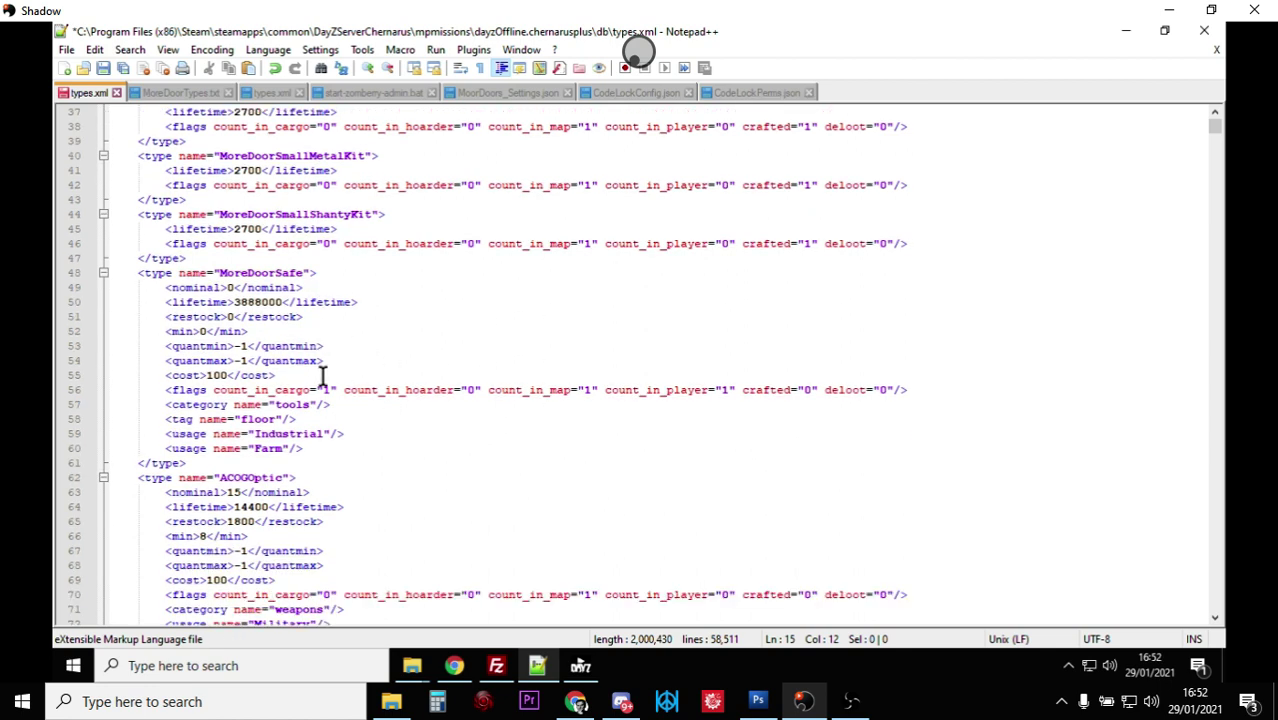
scroll(323, 375, up, 5)
scroll(323, 375, up, 7)
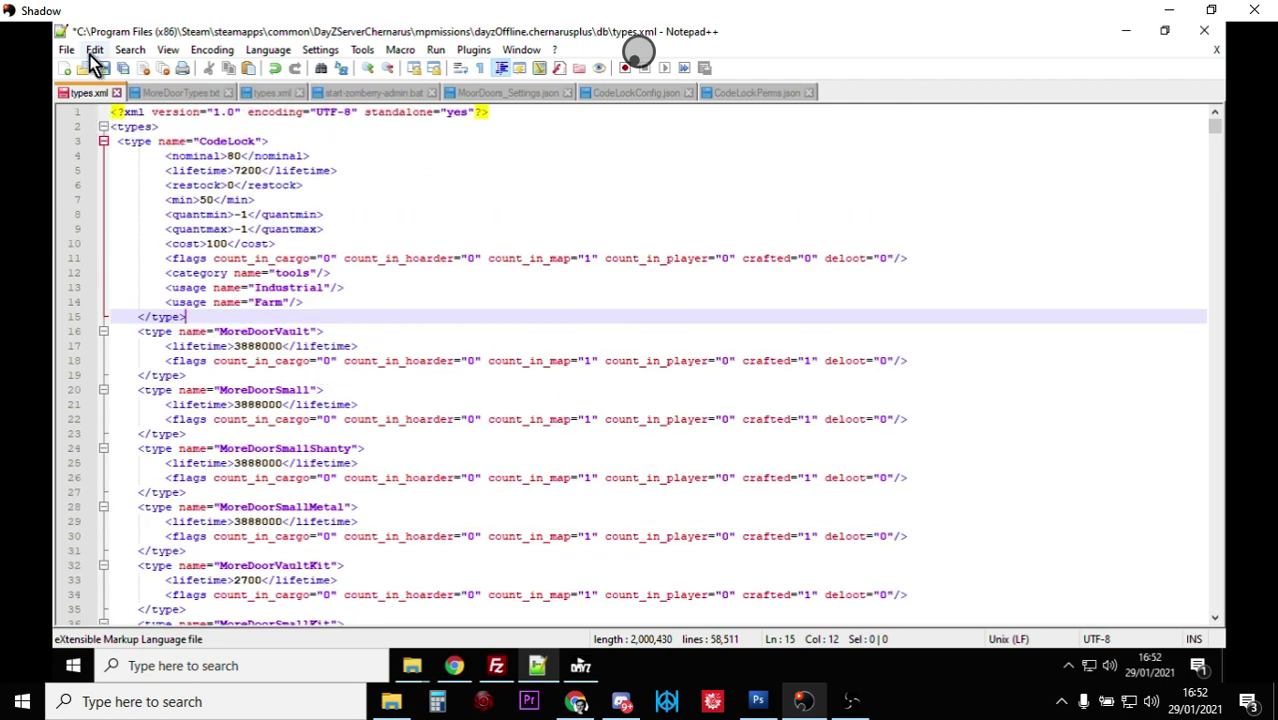
- Return to the Nitrado File Browser and scroll to types.xml (1.91 MiB) in the db folder
click(454, 665)
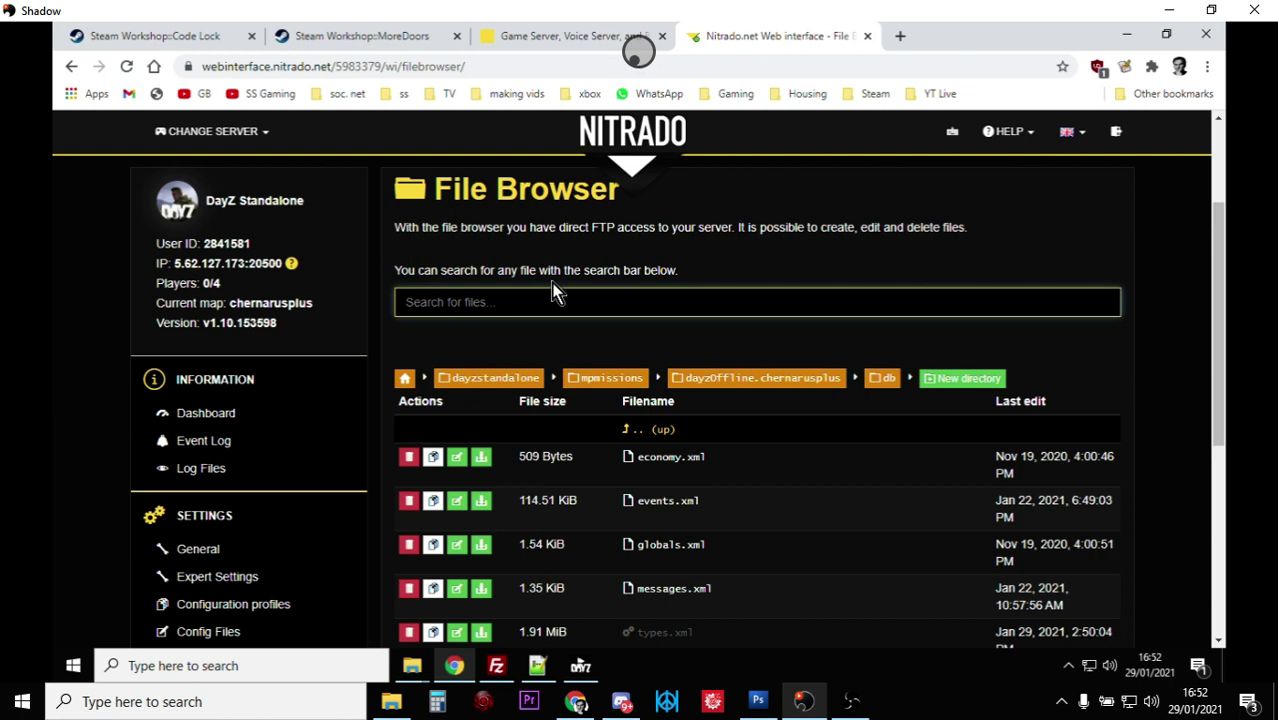
scroll(556, 293, down, 1)
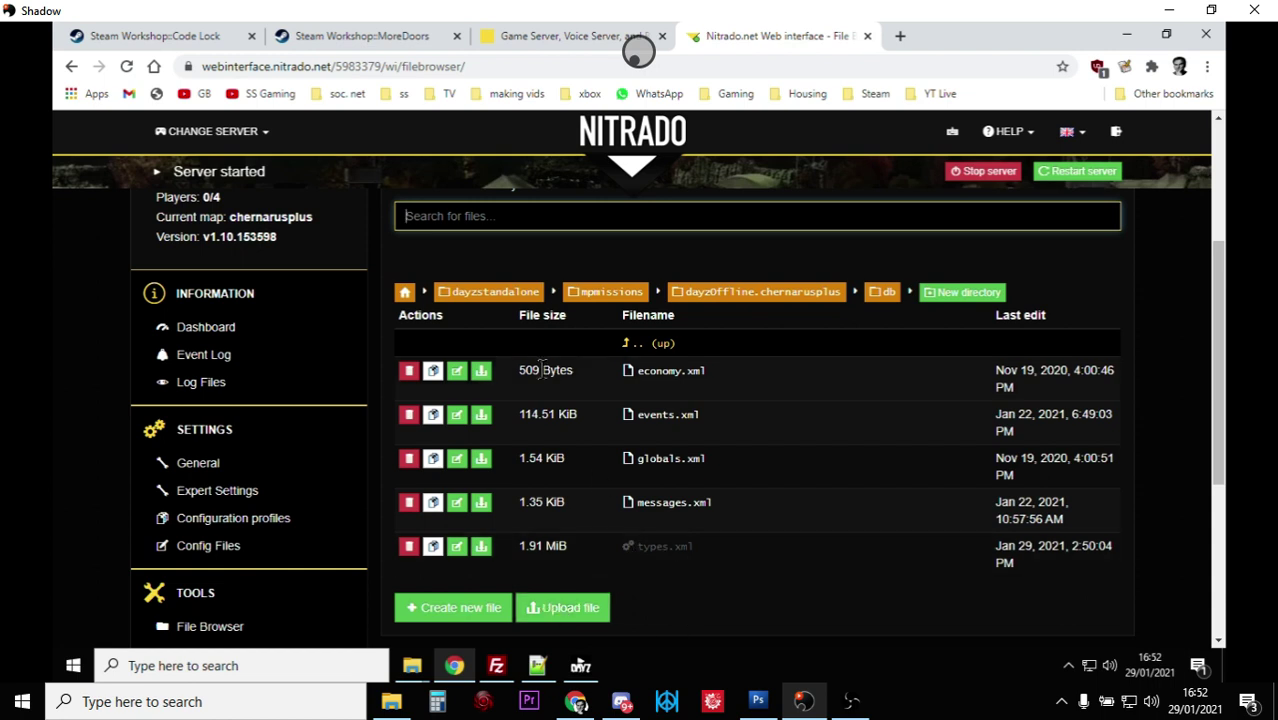
scroll(541, 370, down, 3)
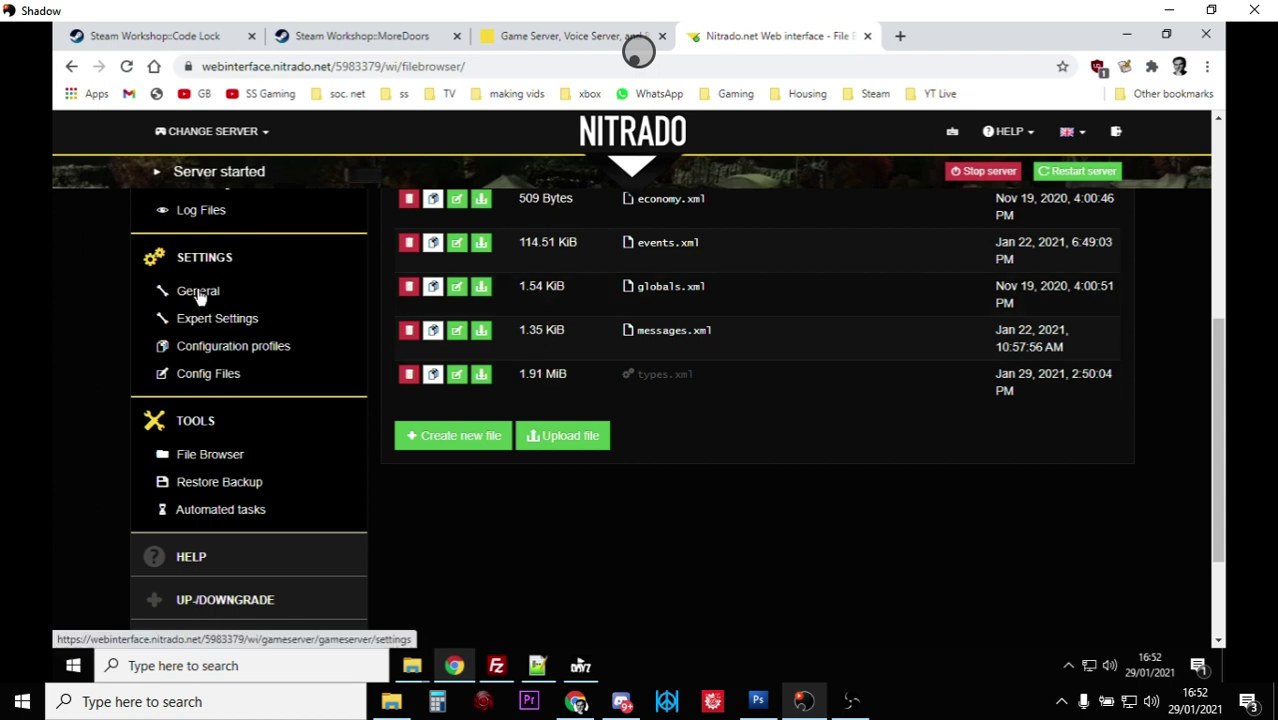
click(433, 246)
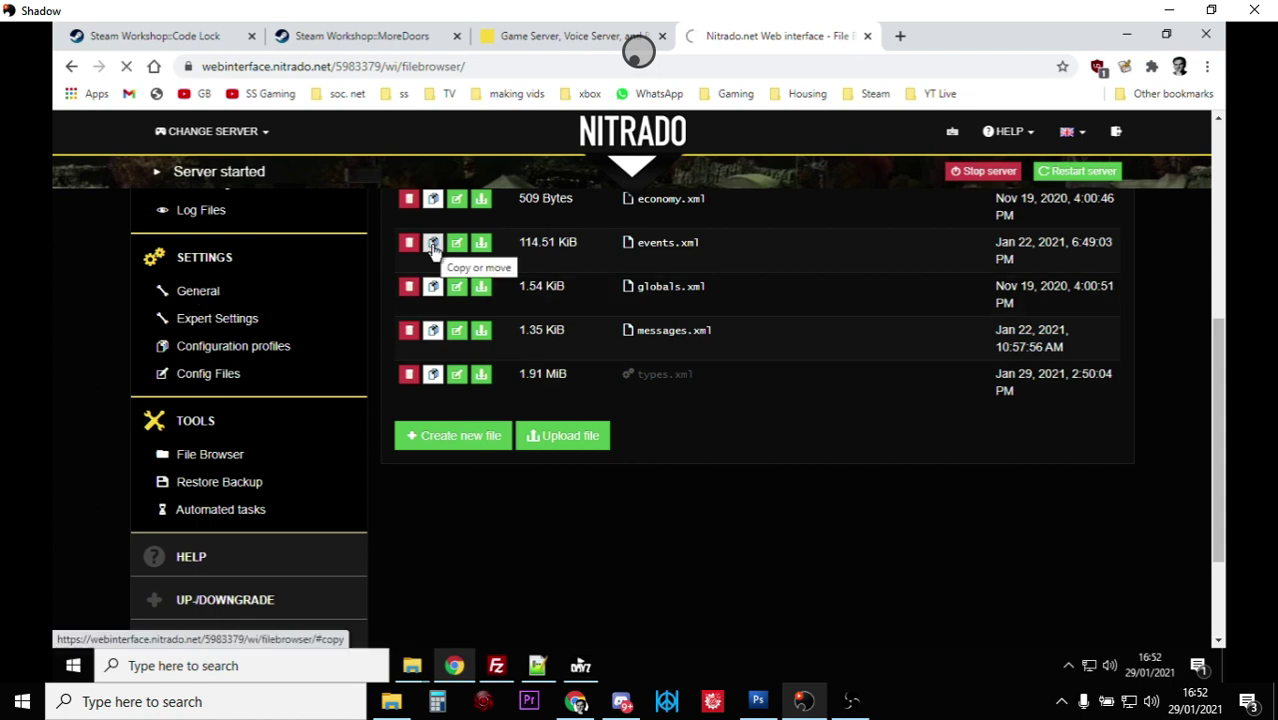
scroll(609, 314, down, 5)
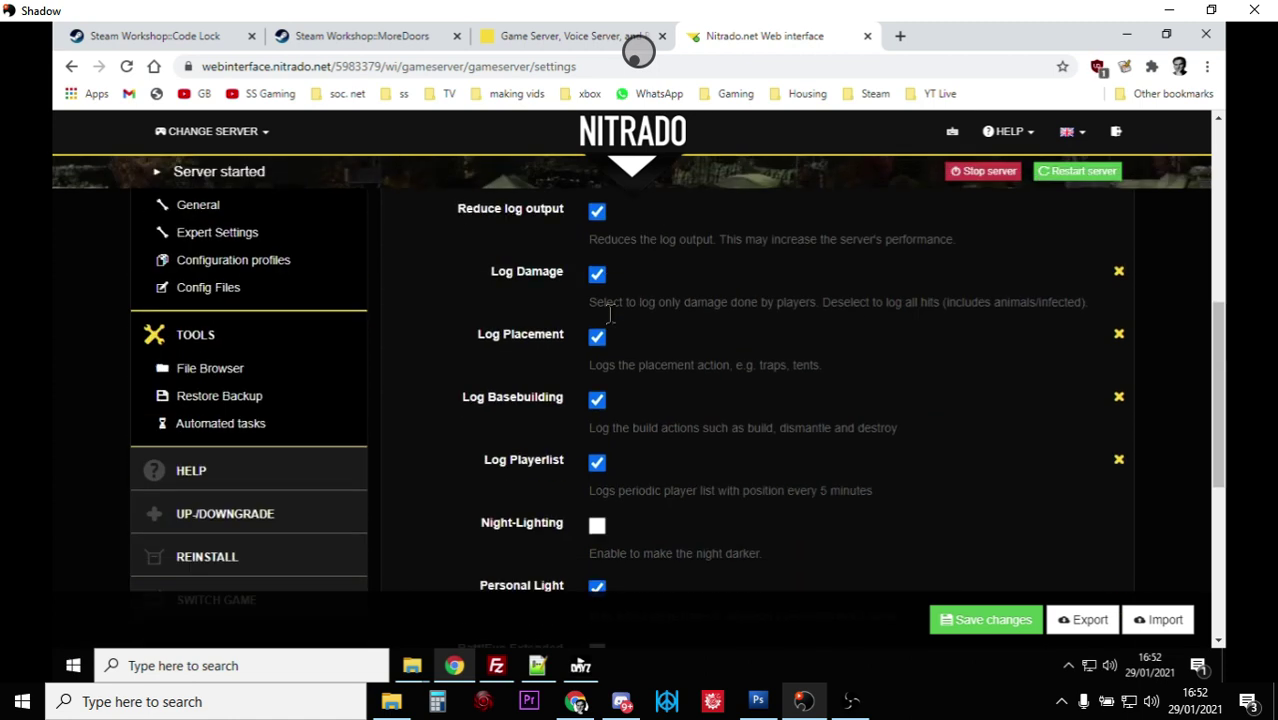
scroll(609, 314, down, 4)
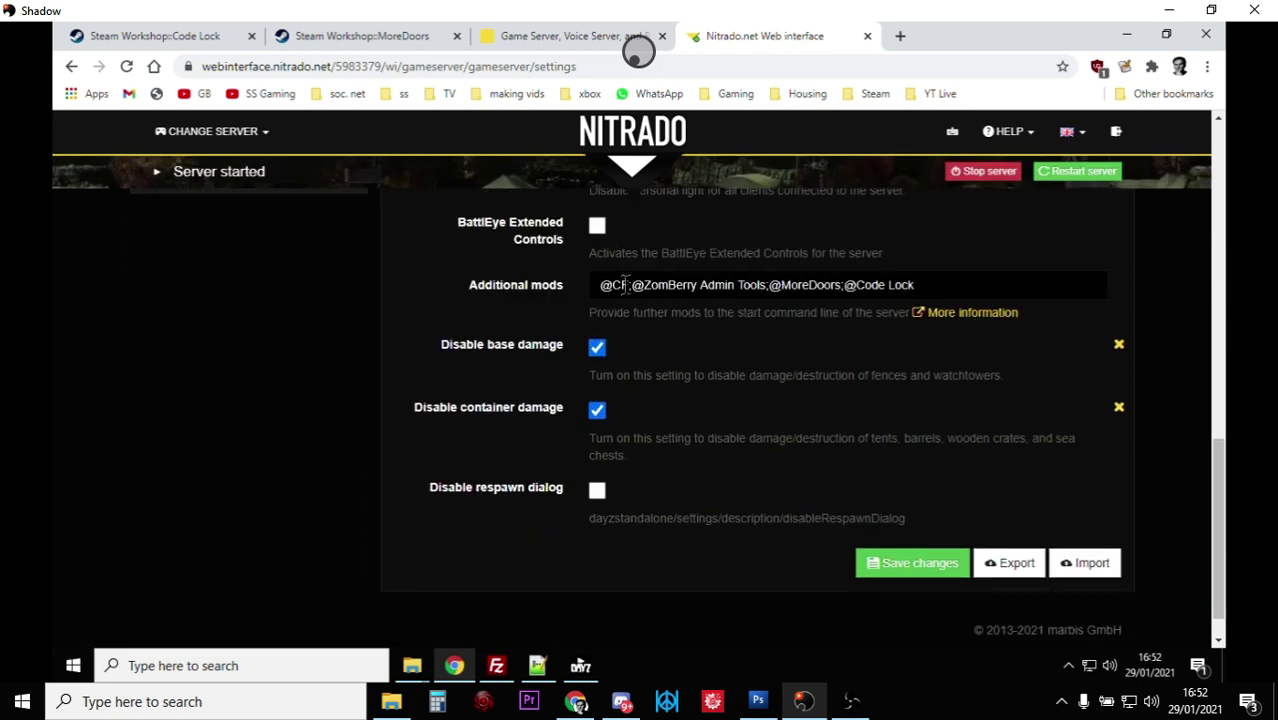
drag(928, 288, 768, 288)
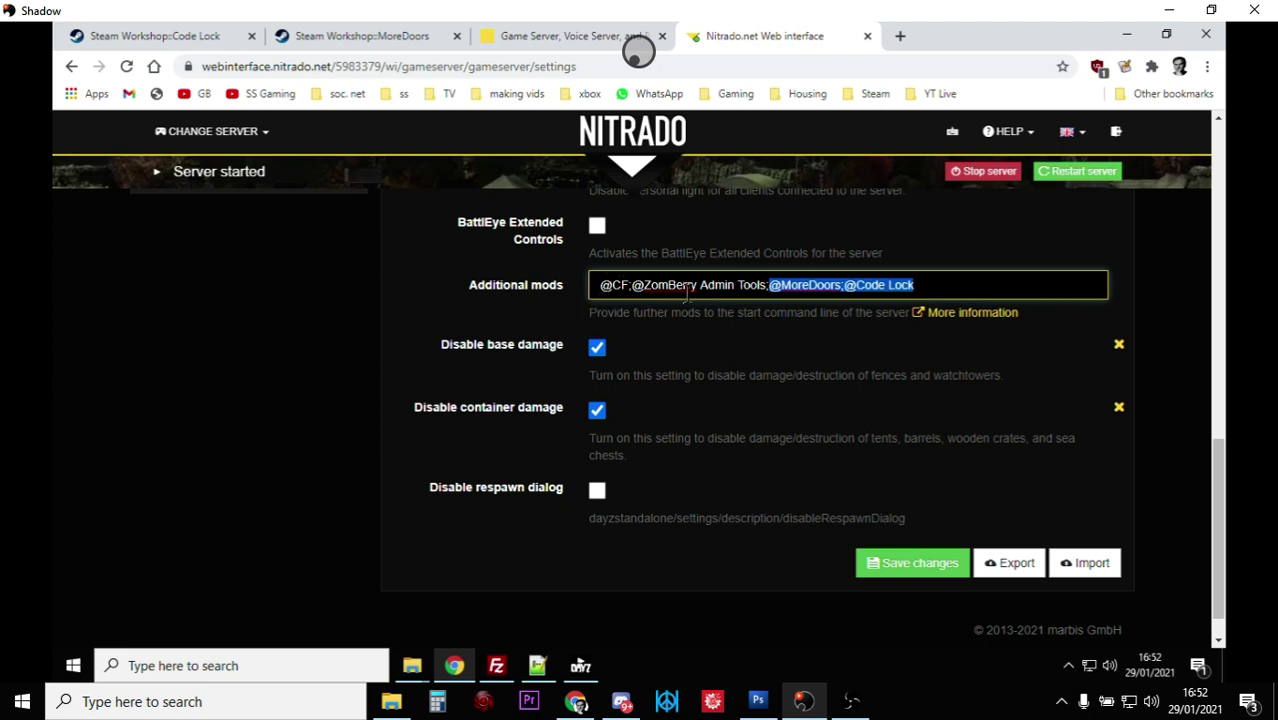
click(801, 287)
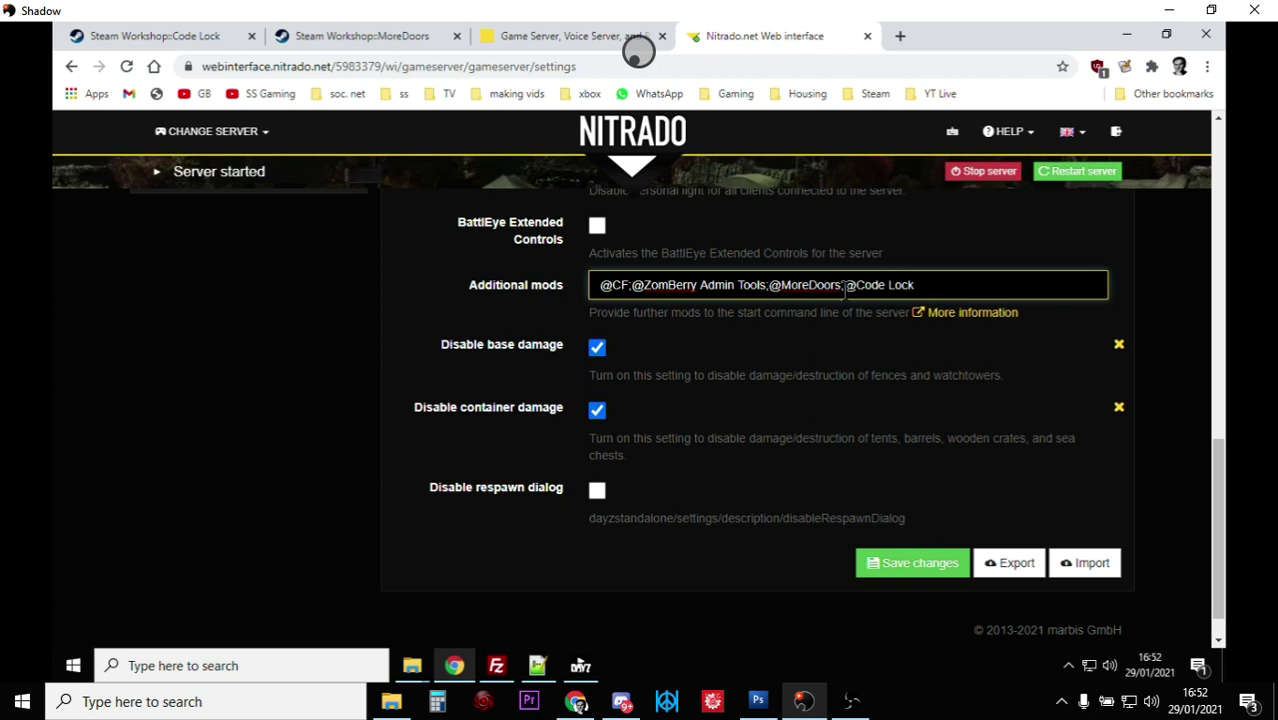
click(931, 287)
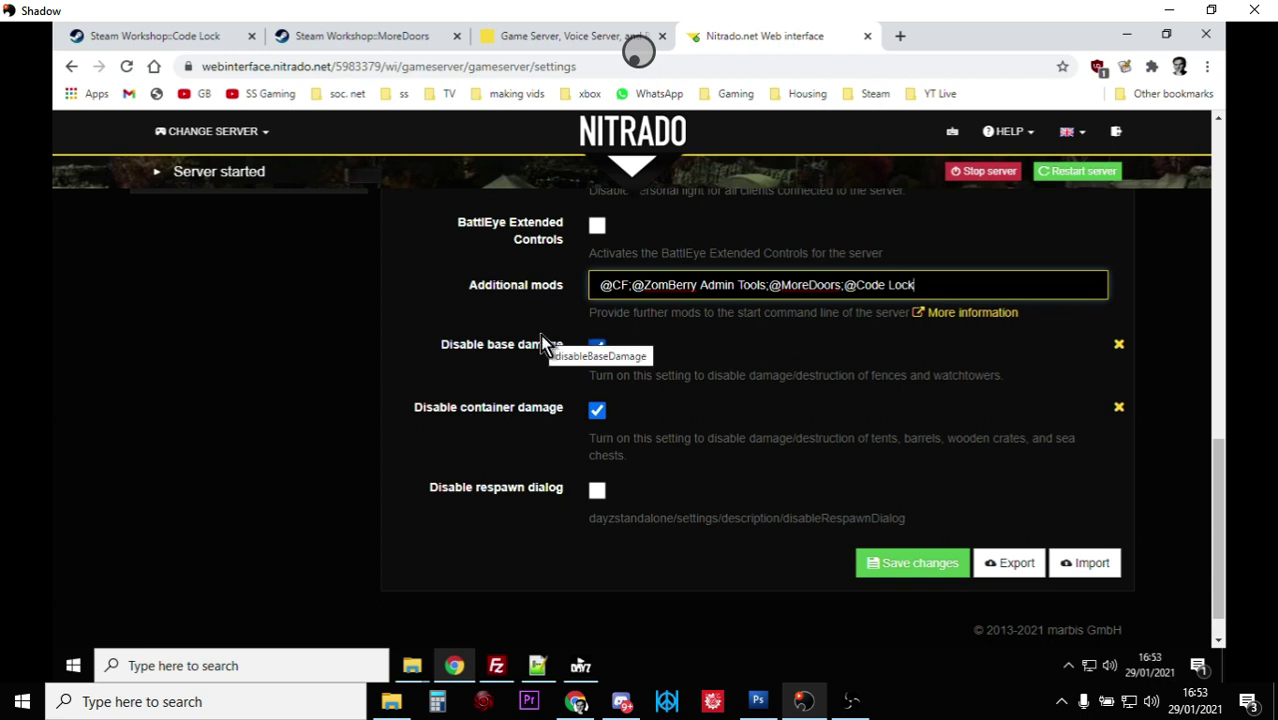
click(497, 667)
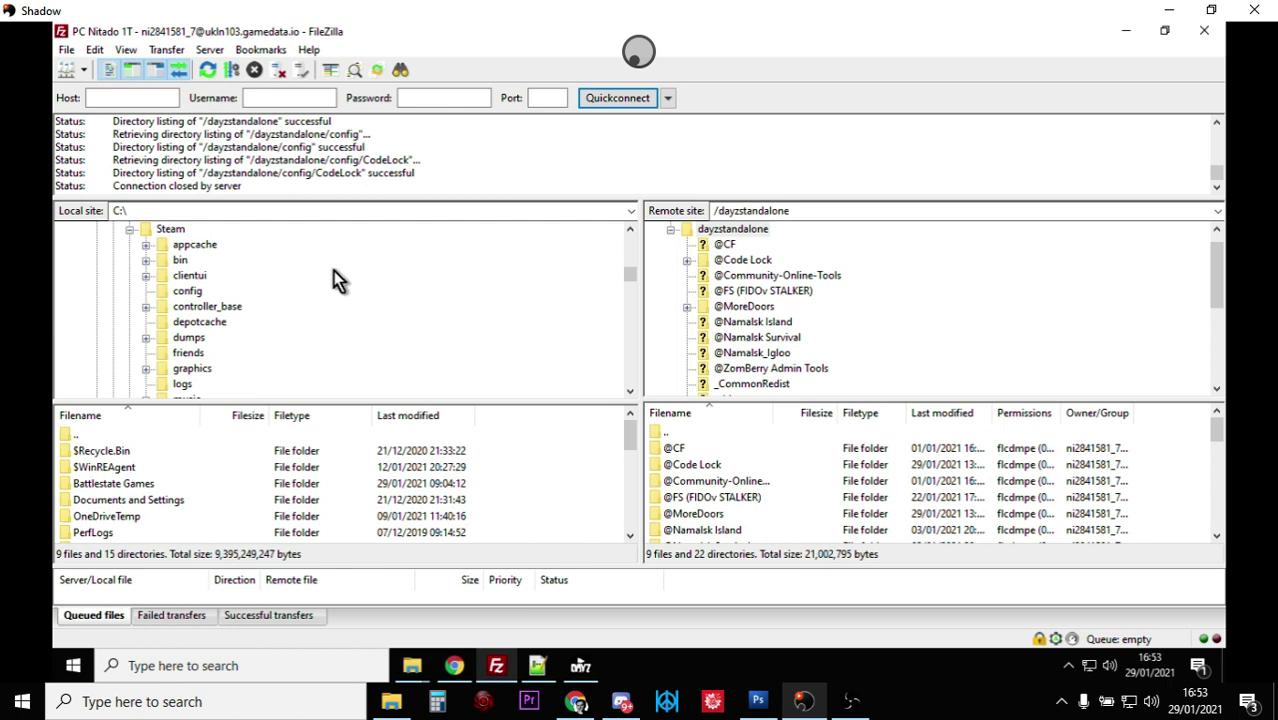
click(66, 50)
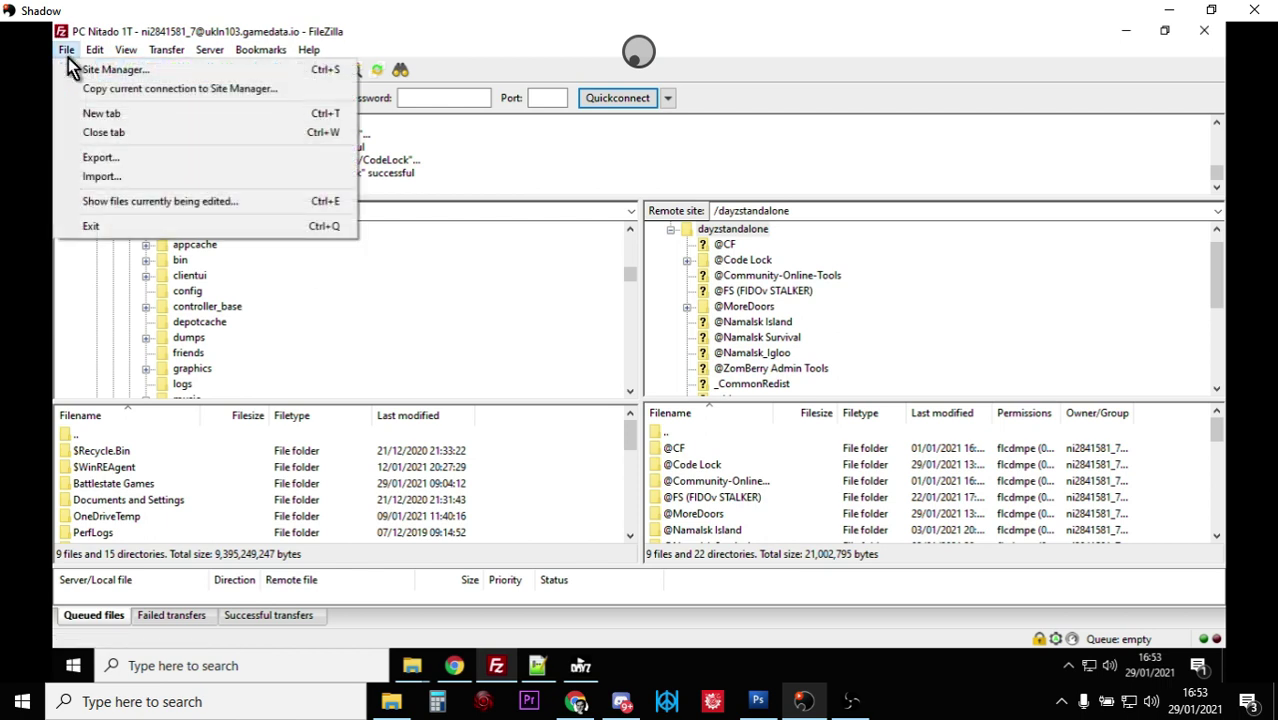
click(90, 72)
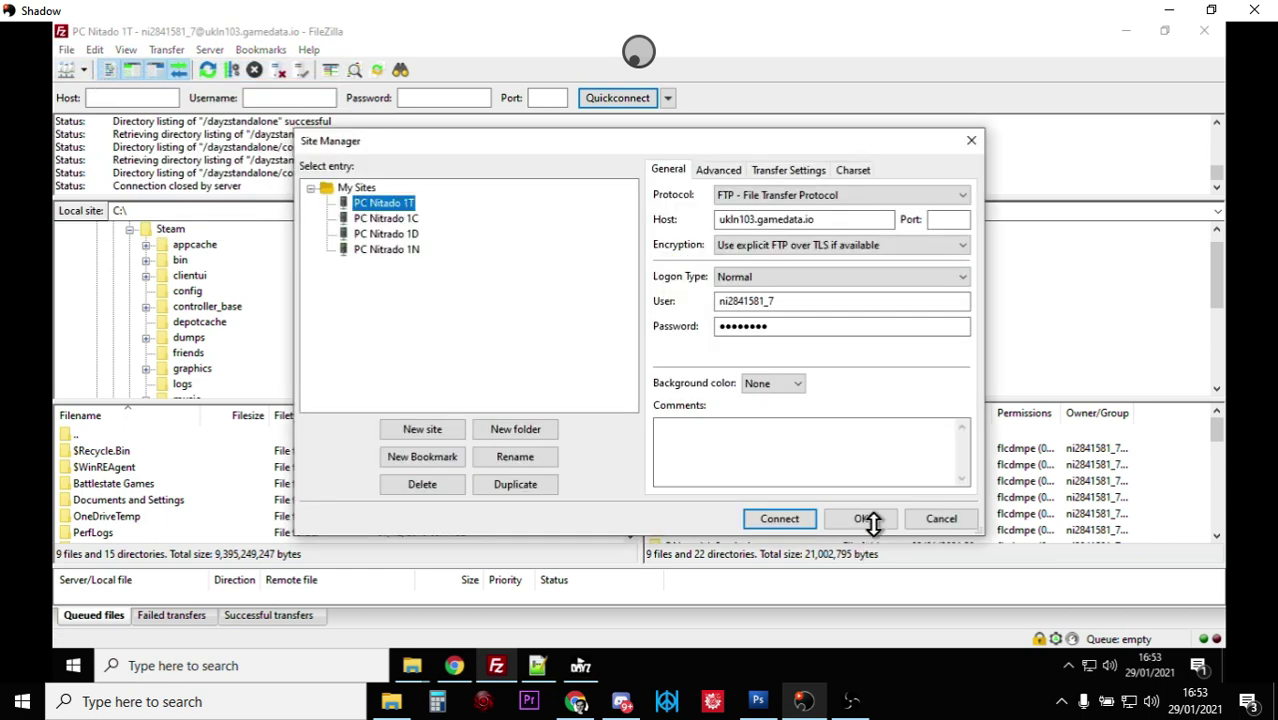
click(937, 518)
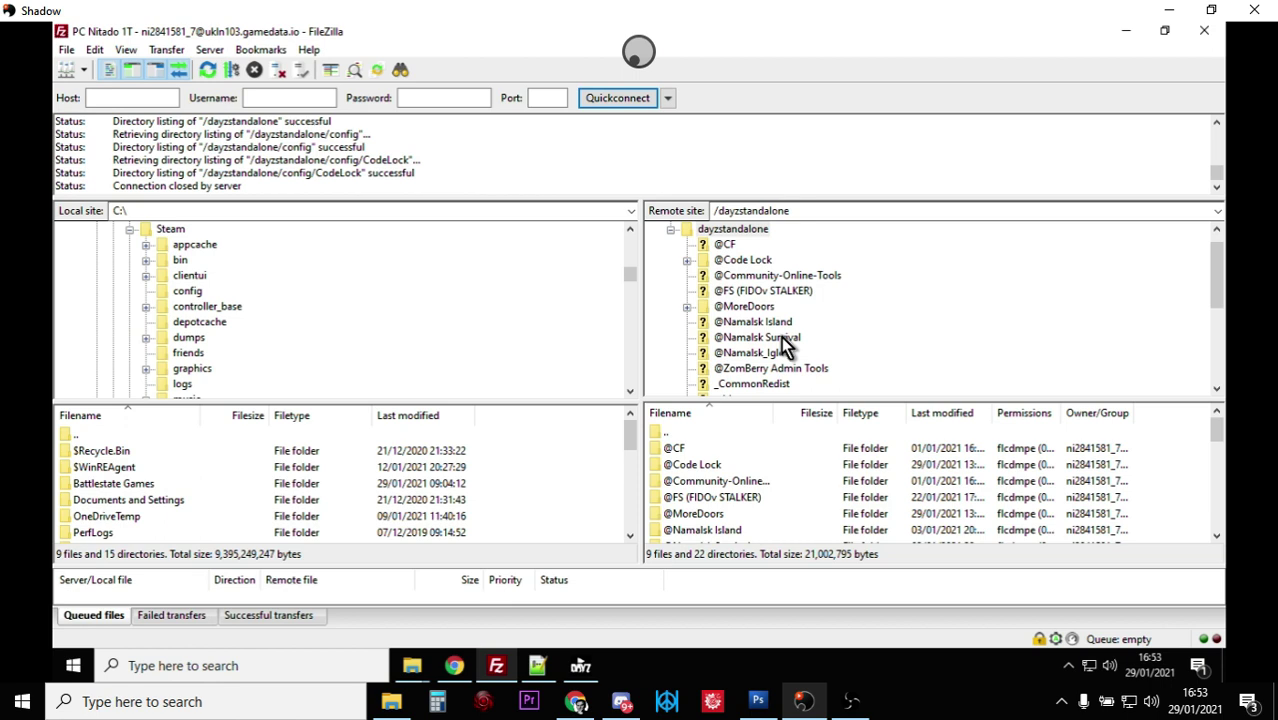
click(676, 238)
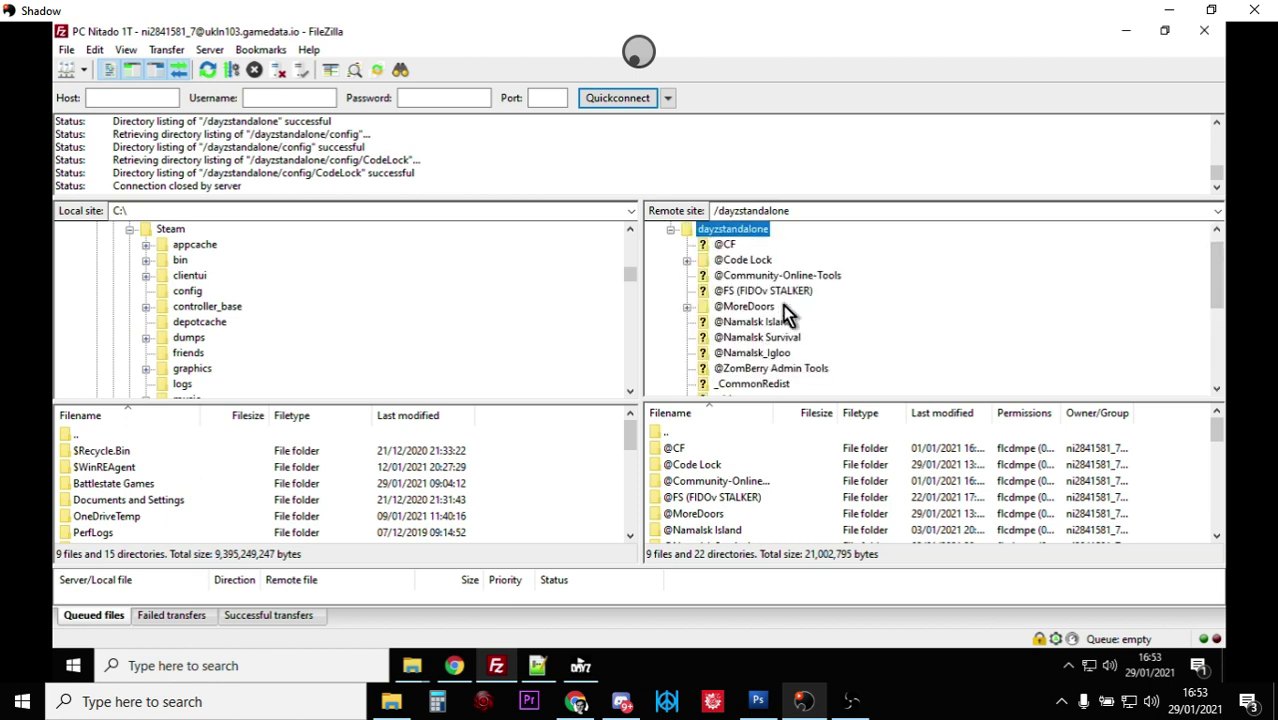
scroll(324, 321, up, 1)
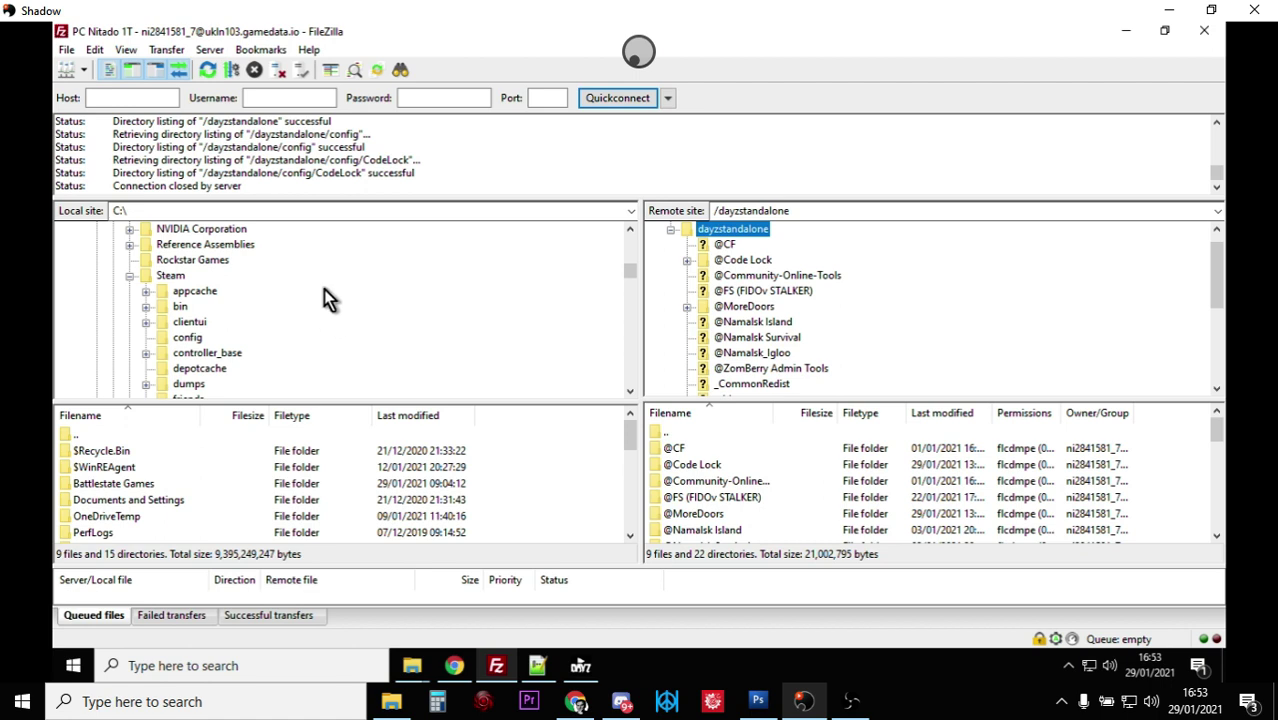
scroll(314, 285, down, 1)
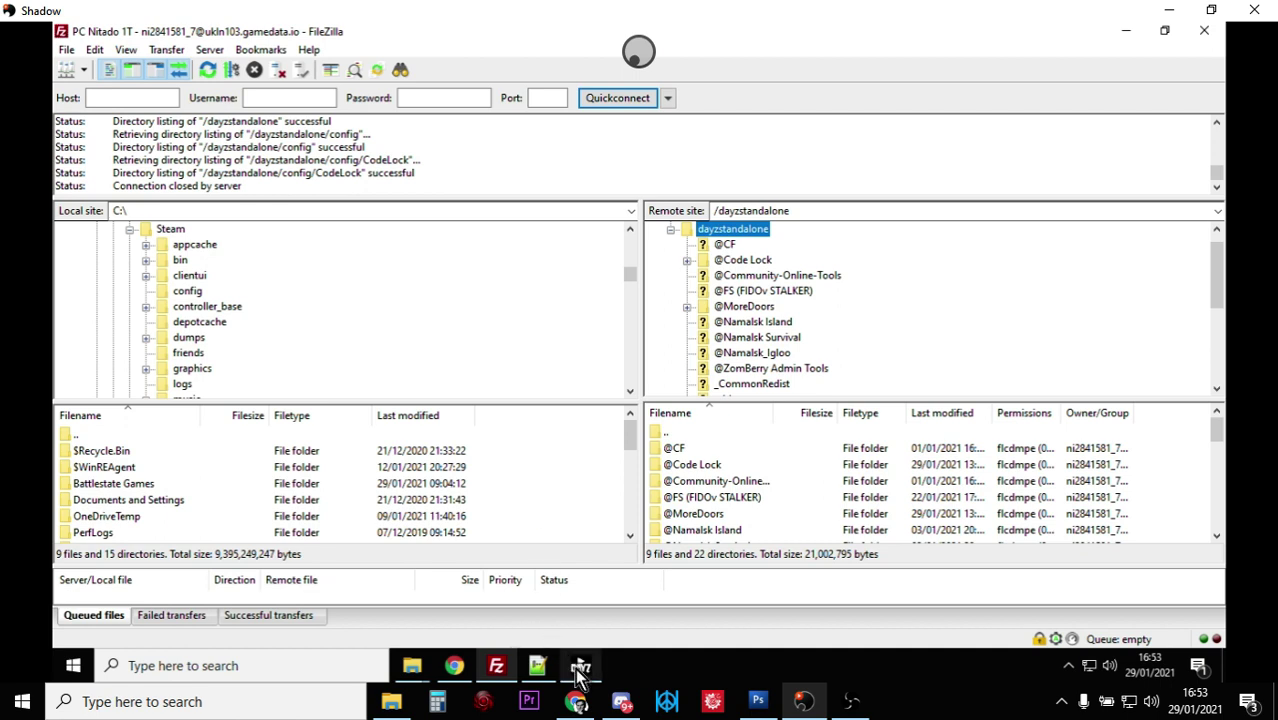
- Copy the local DayZ game folder path from File Explorer's address bar
mouse_move(437, 680)
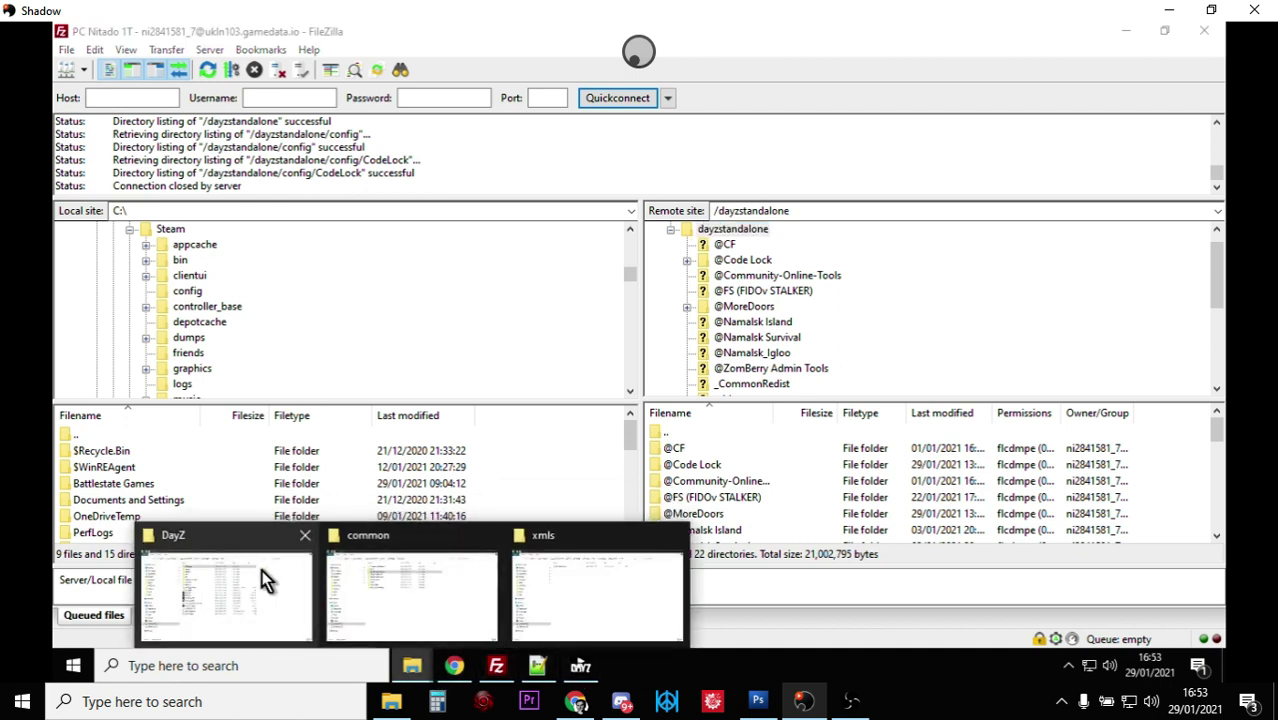
click(262, 572)
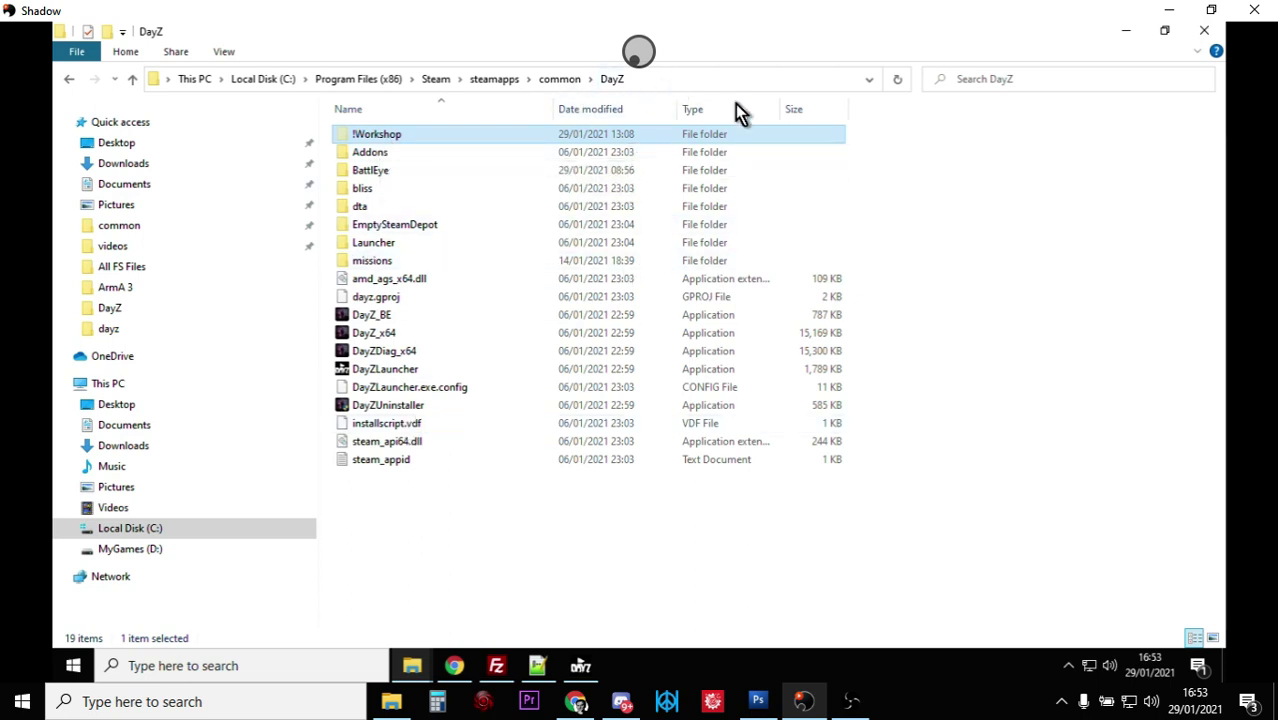
click(732, 76)
key(ctrl+c)
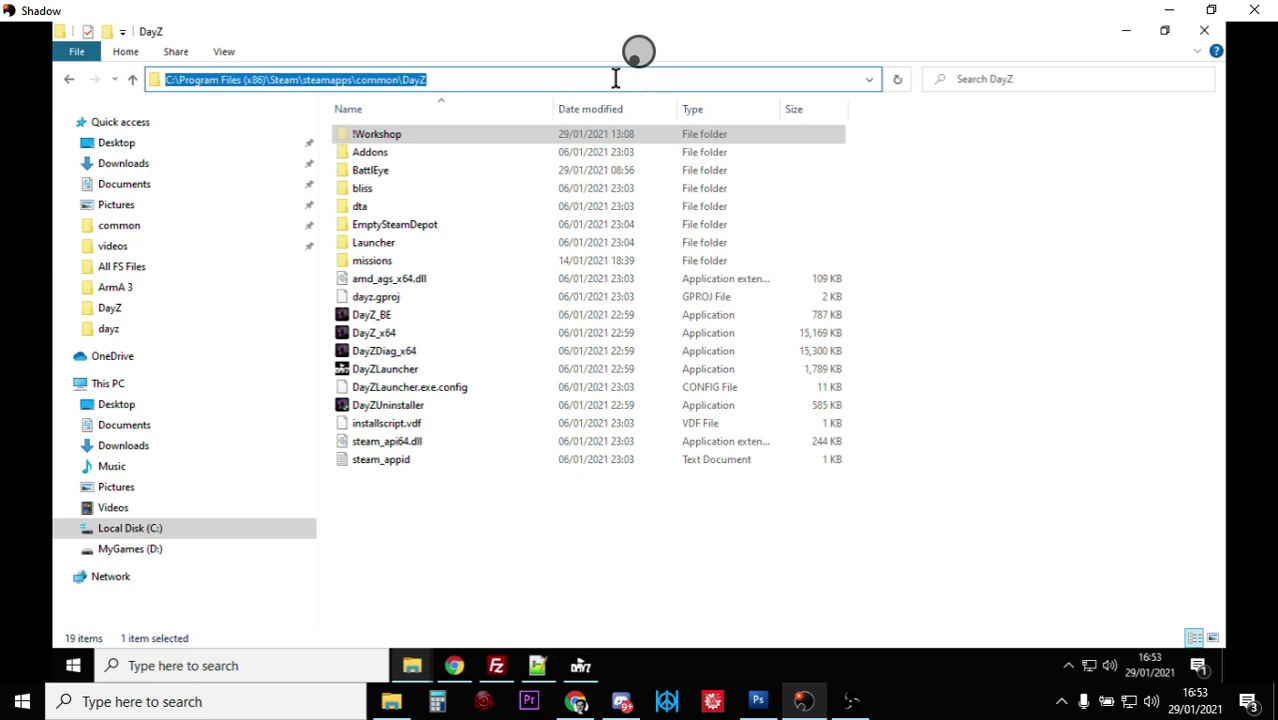
right_click(273, 84)
click(327, 140)
- Paste the DayZ folder path as FileZilla's local site, open !Workshop, and select remote dayzstandalone
click(497, 667)
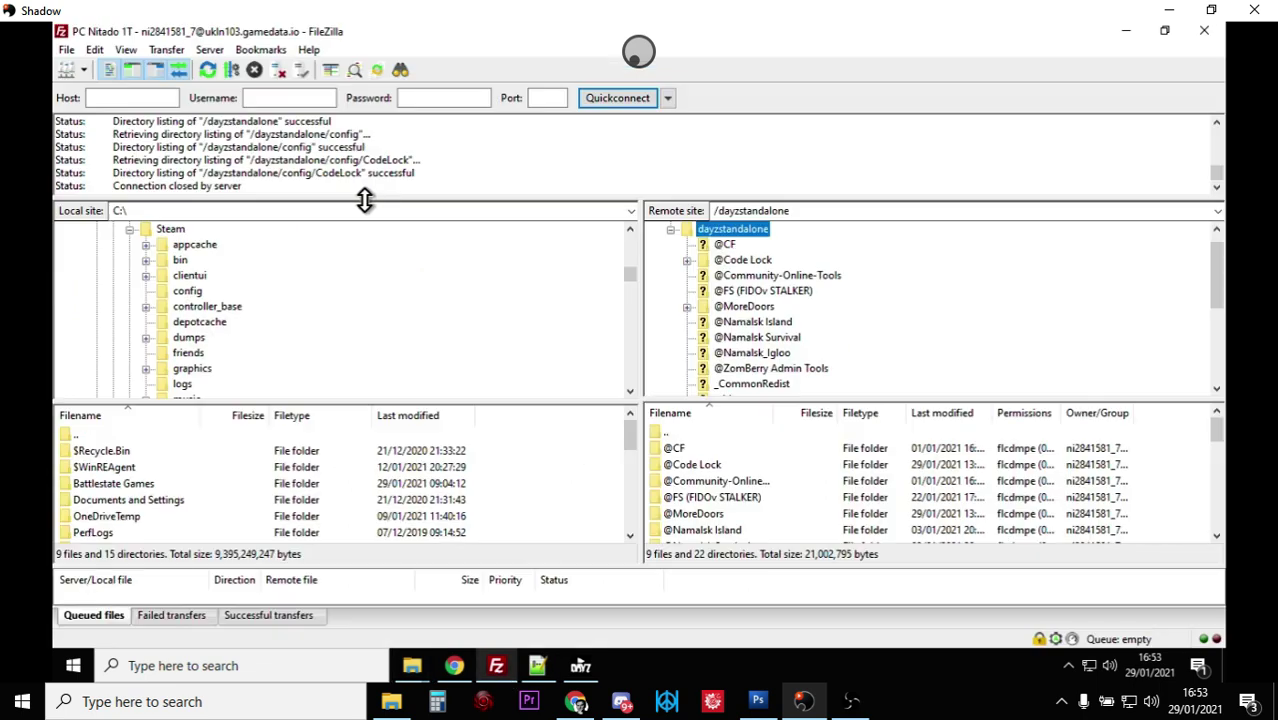
click(298, 211)
right_click(298, 211)
click(352, 287)
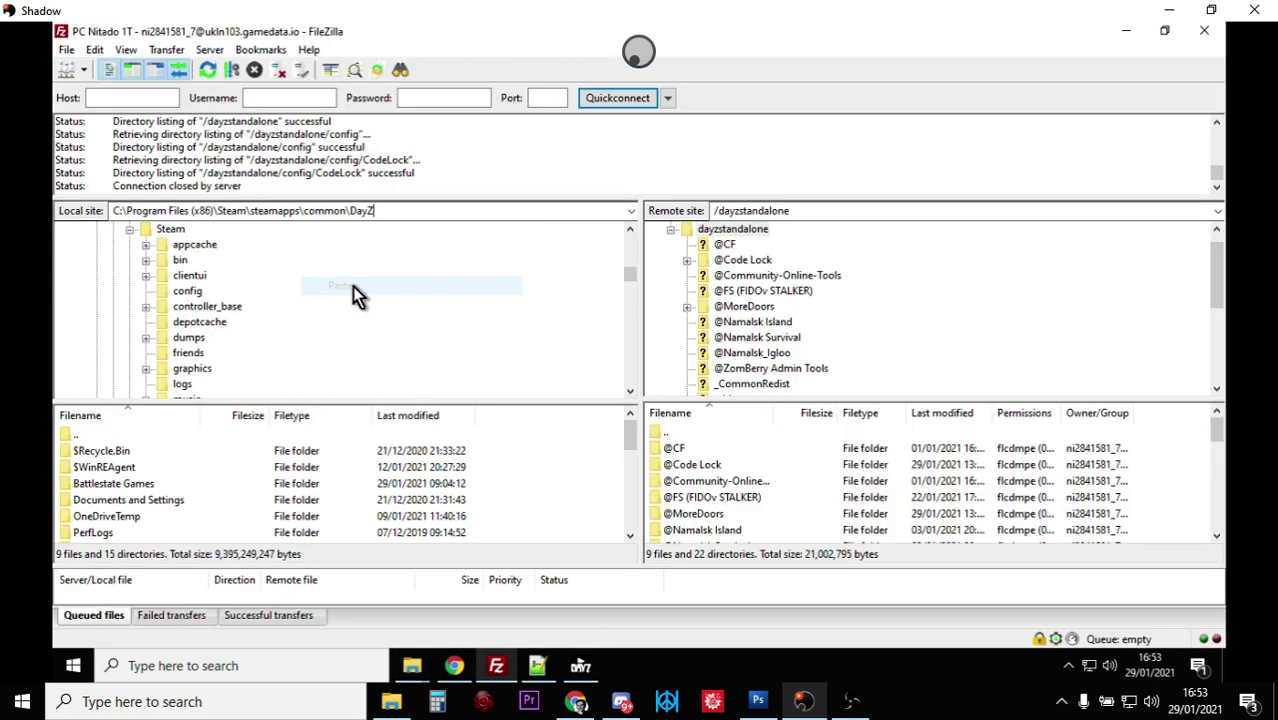
key(Return)
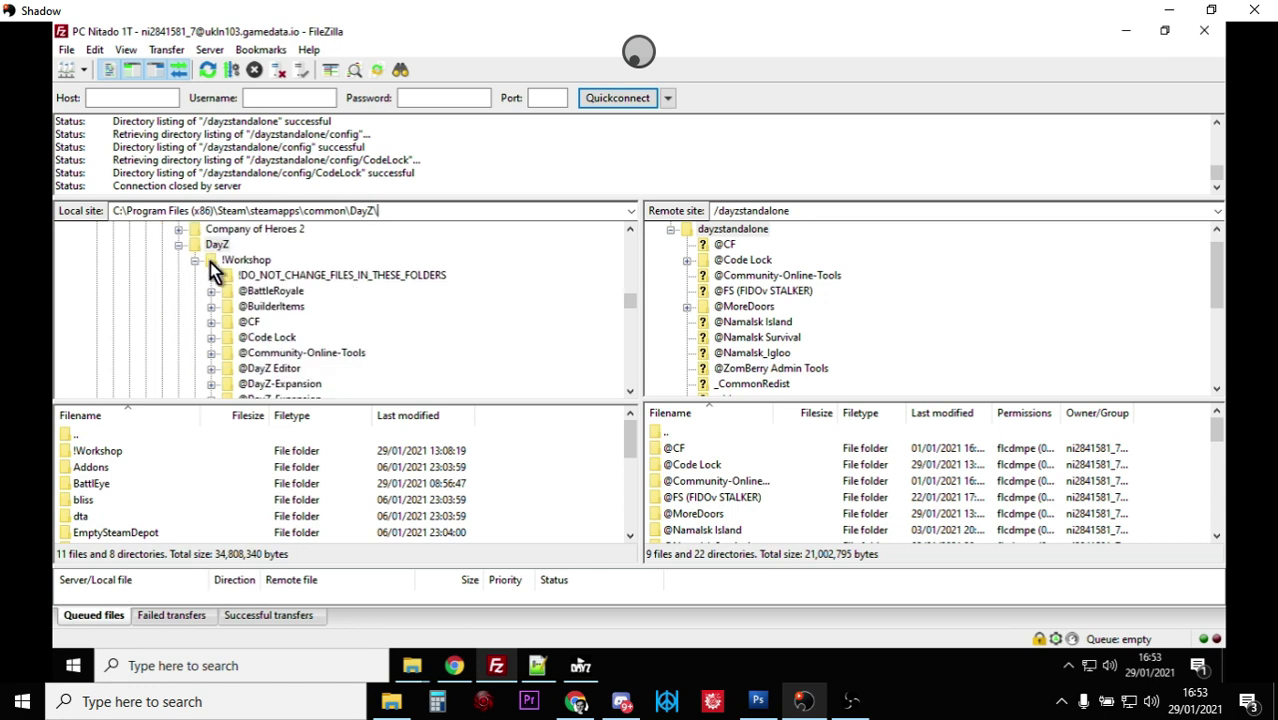
click(212, 261)
scroll(265, 280, down, 1)
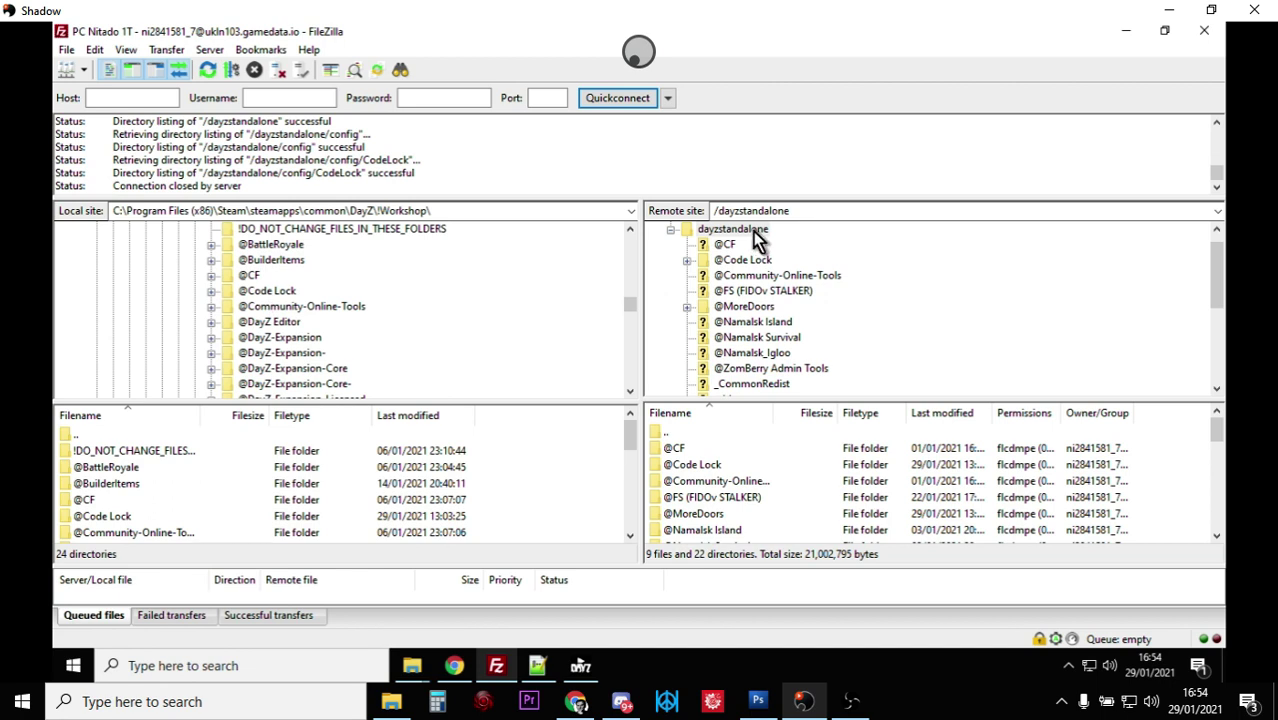
click(748, 231)
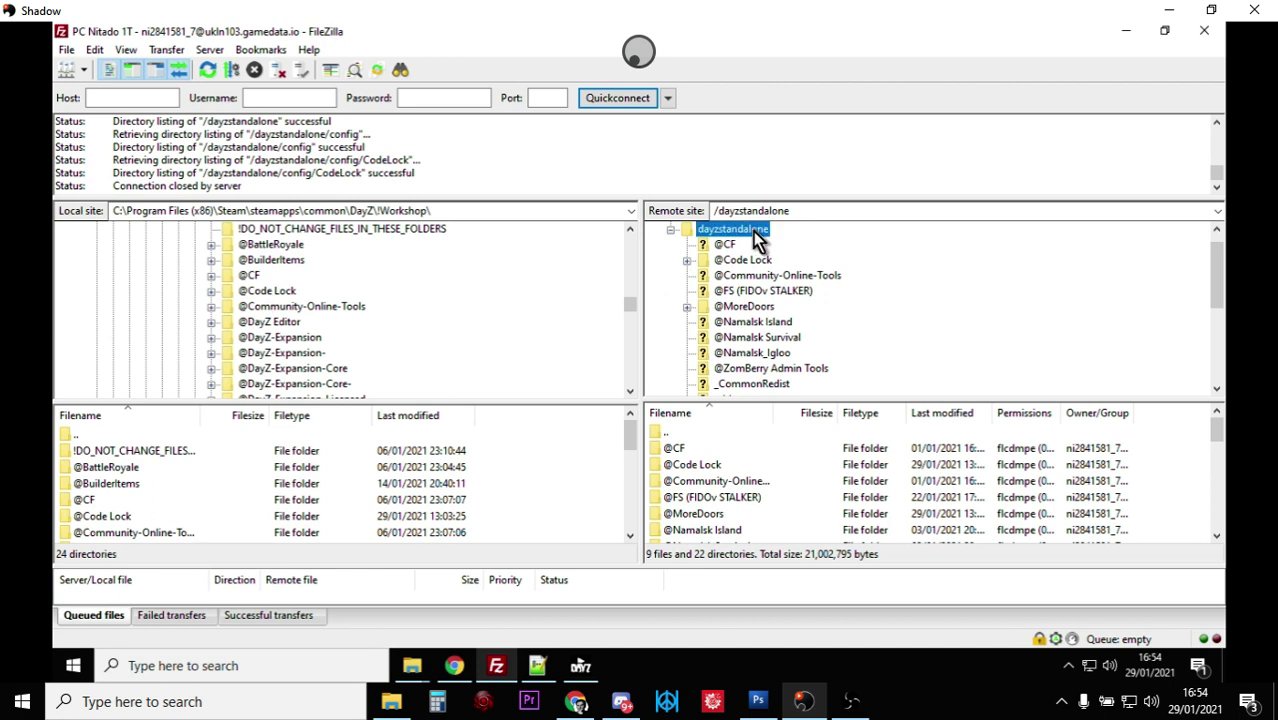
right_click(268, 296)
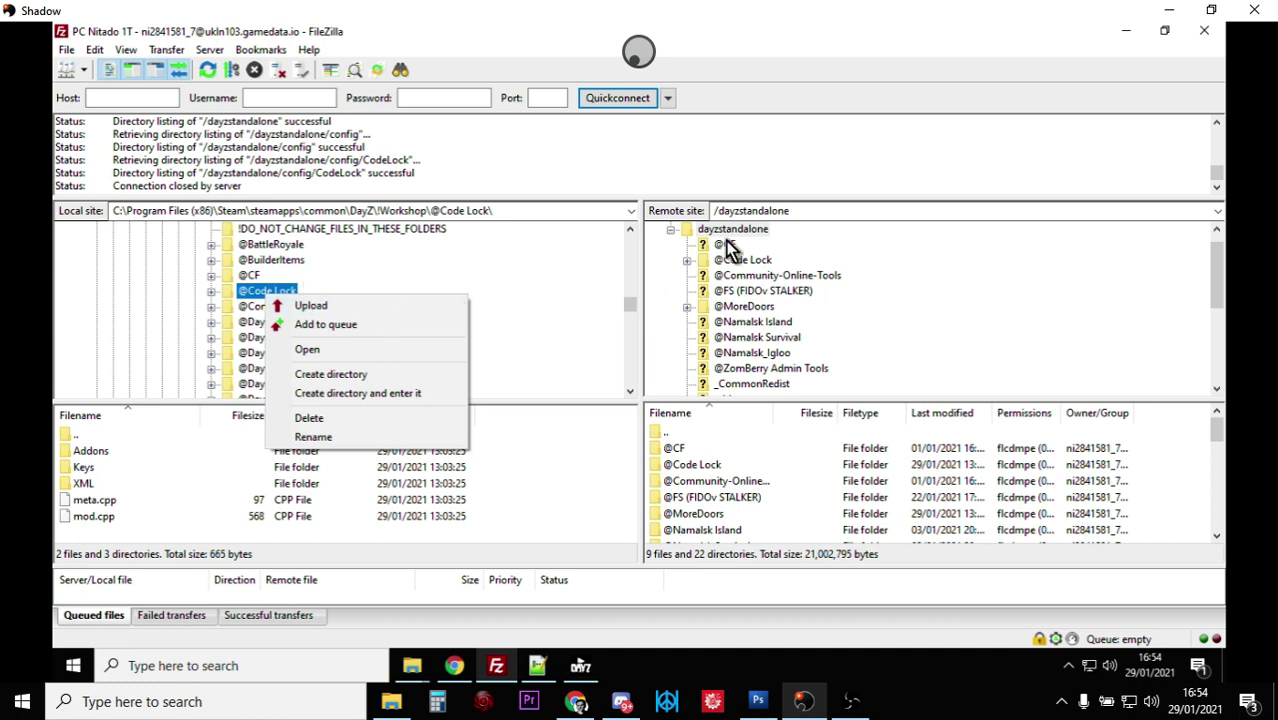
click(378, 285)
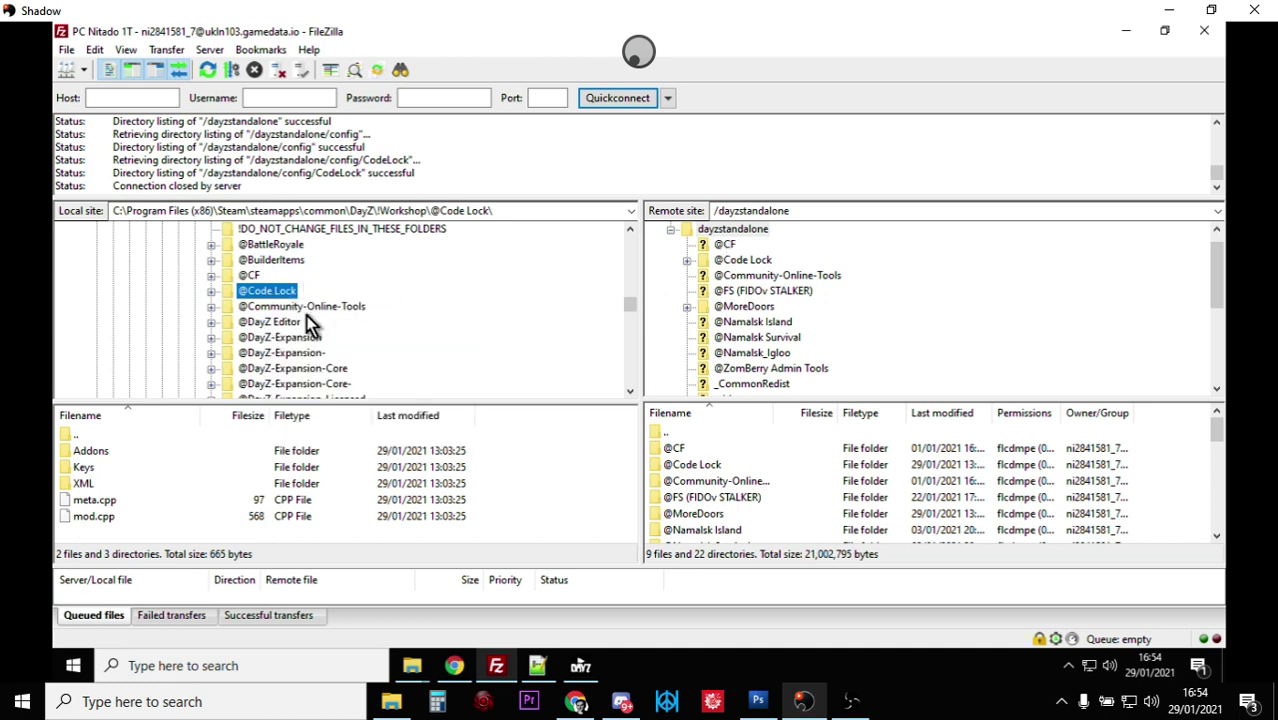
click(250, 276)
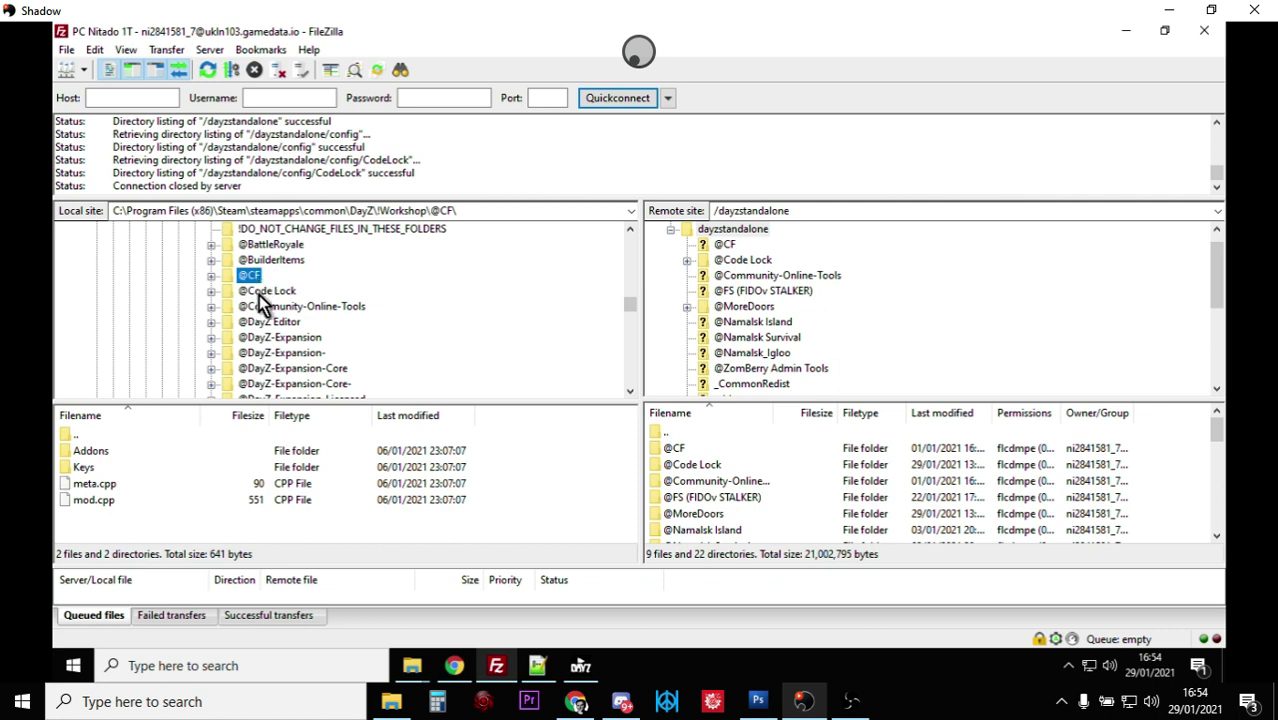
scroll(260, 300, down, 5)
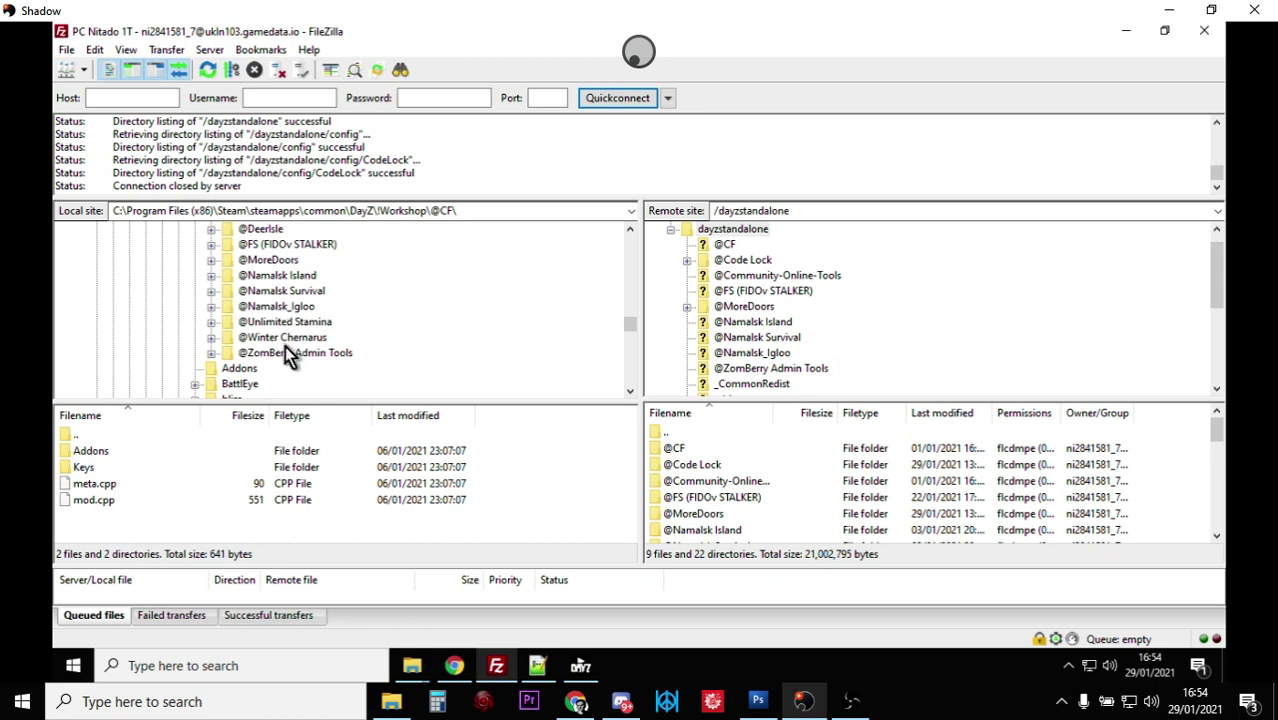
click(283, 260)
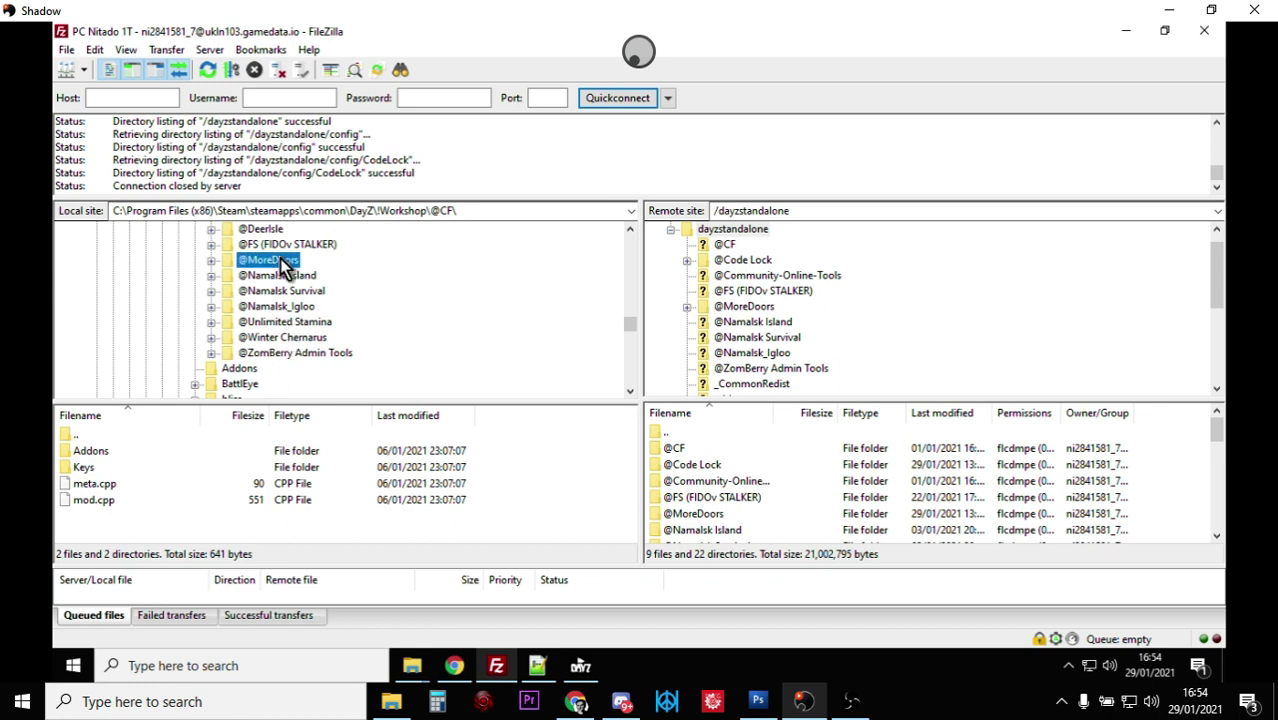
right_click(281, 259)
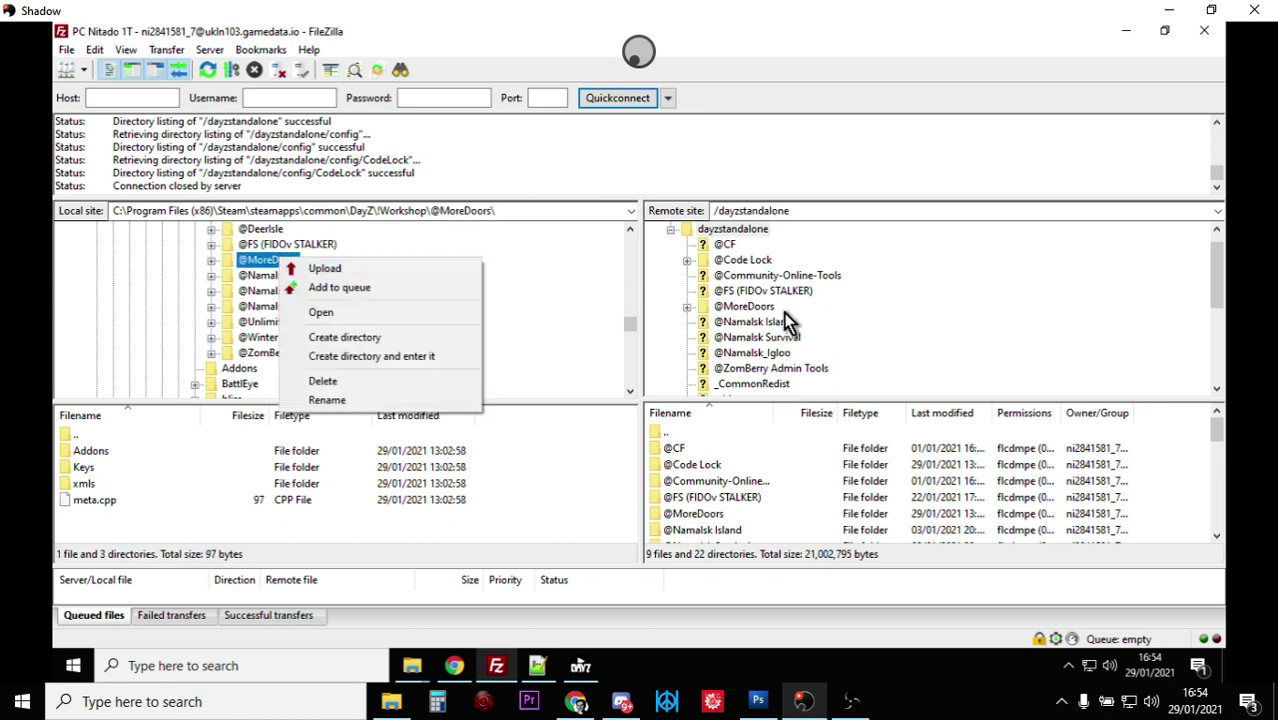
click(890, 302)
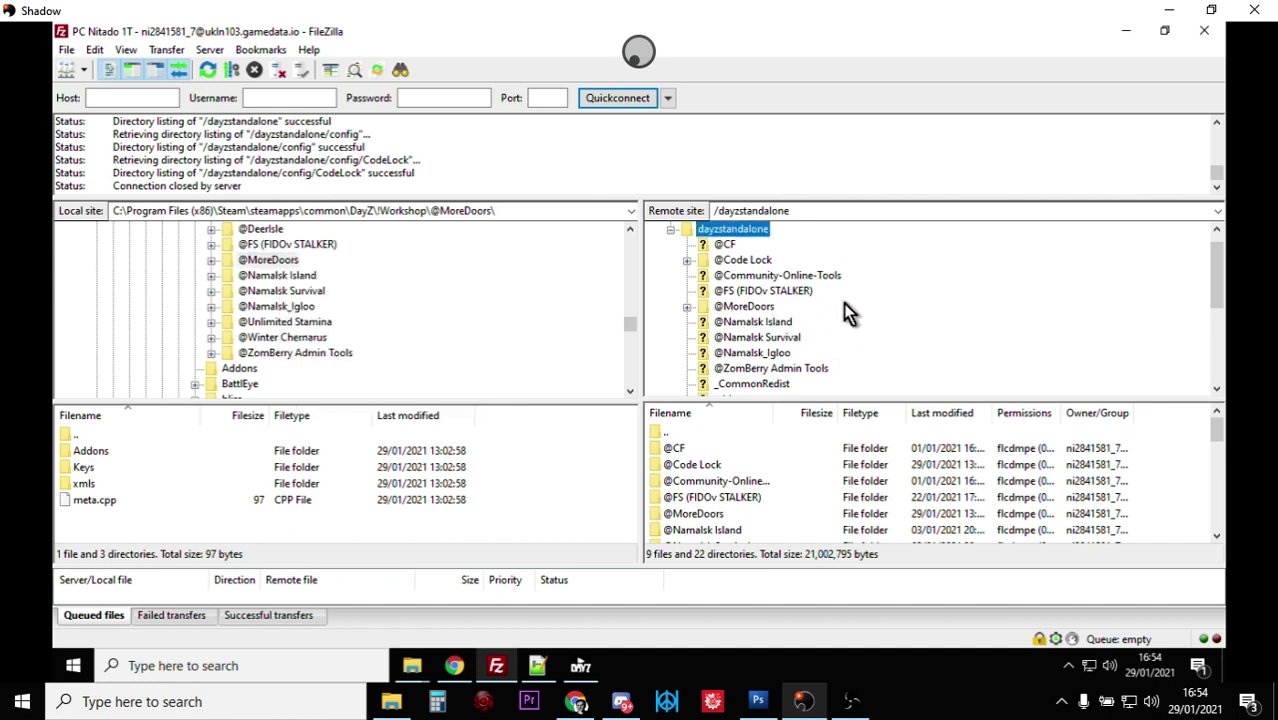
click(746, 260)
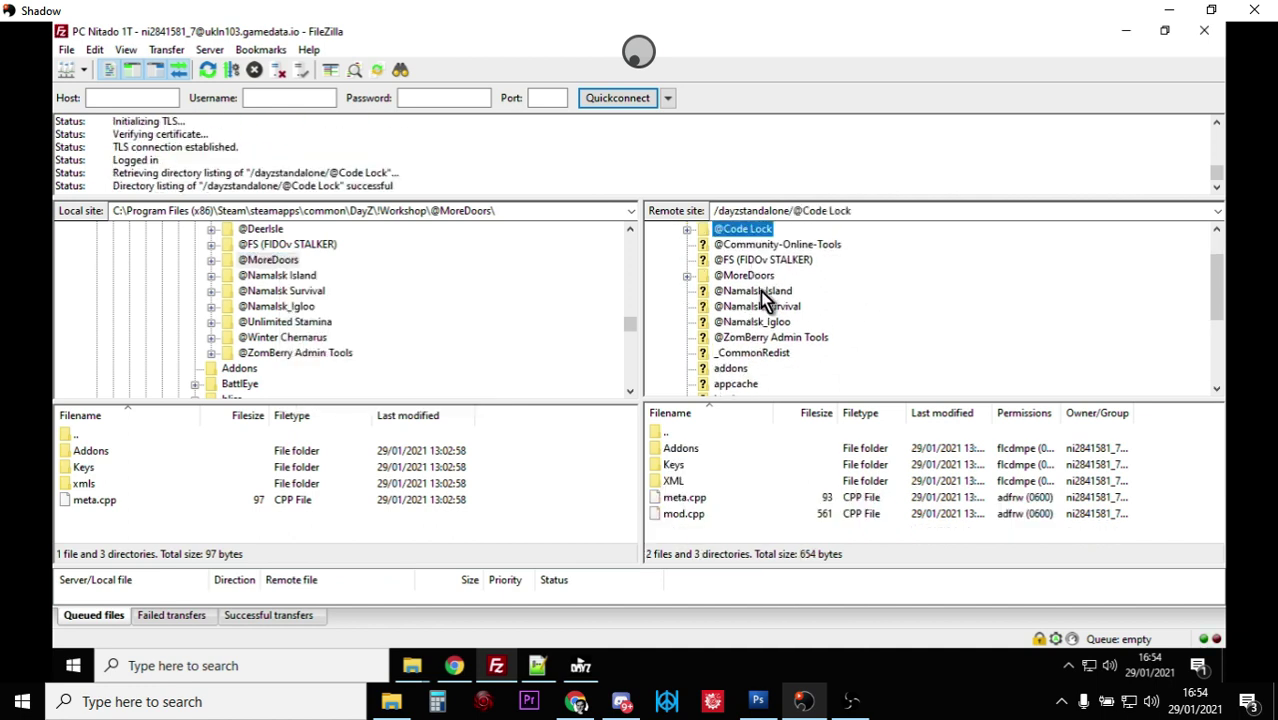
click(744, 275)
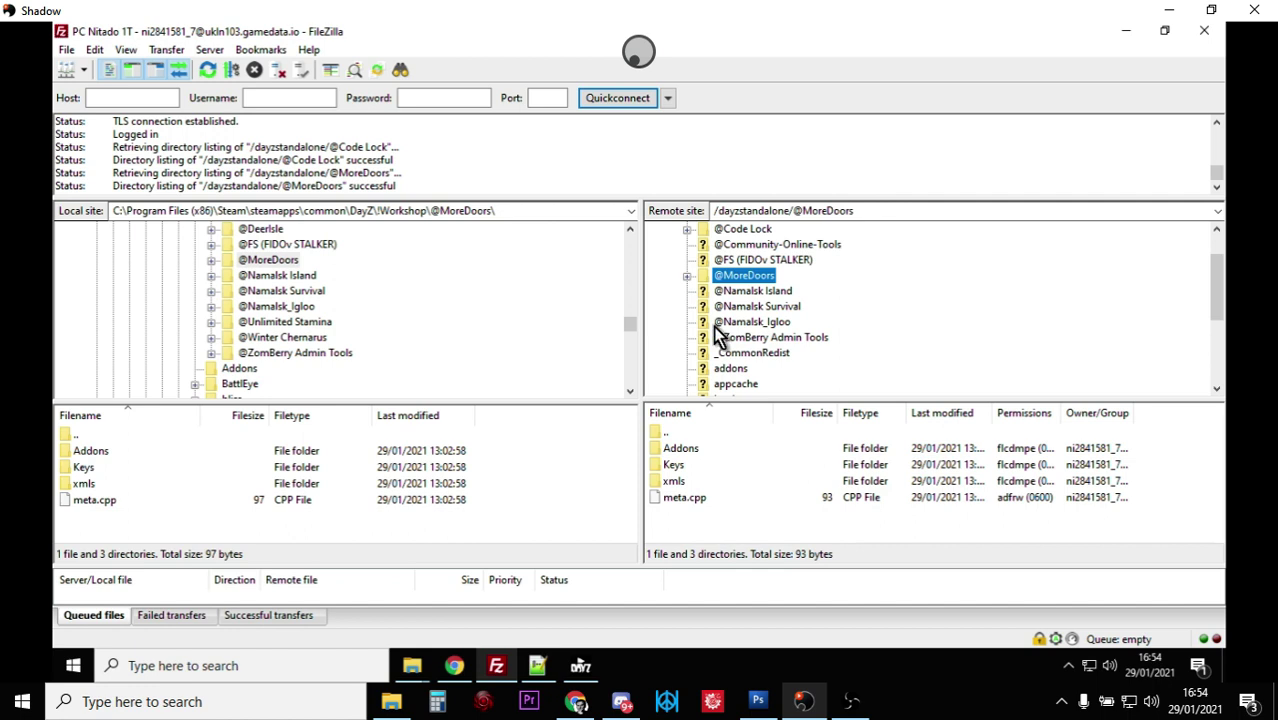
scroll(689, 323, down, 2)
scroll(757, 340, down, 2)
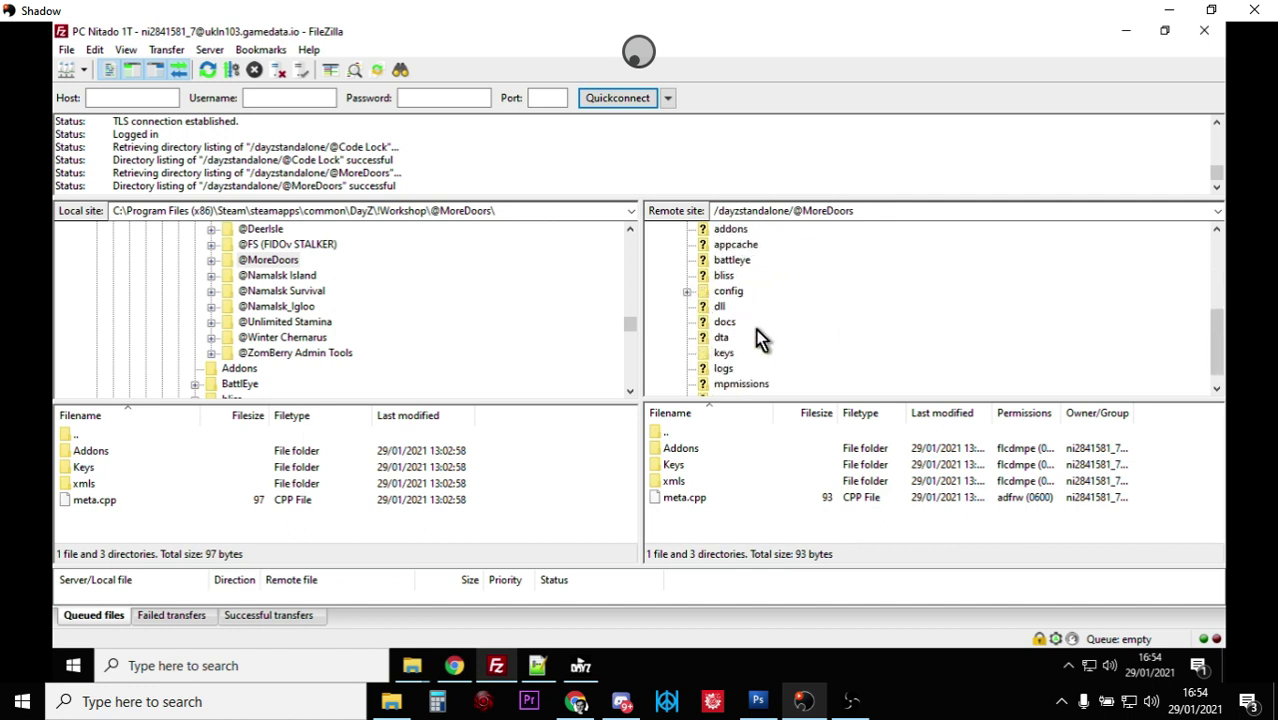
scroll(757, 340, up, 3)
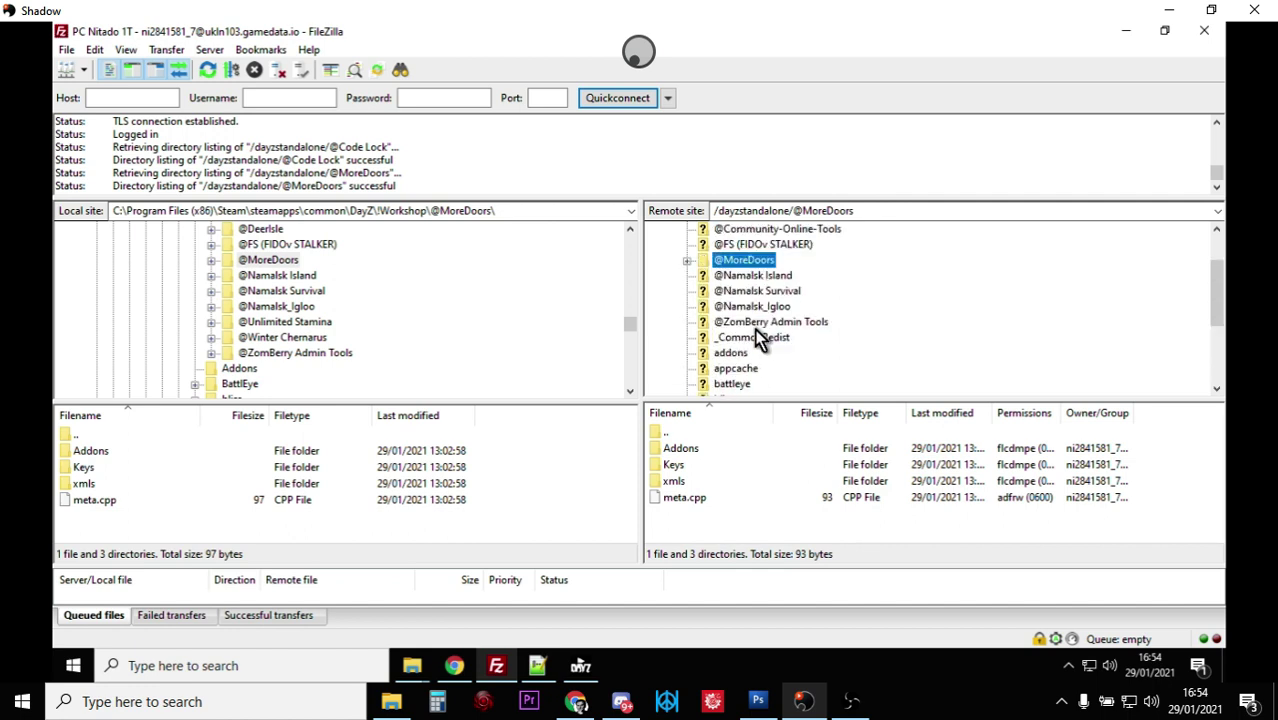
scroll(757, 340, down, 1)
scroll(757, 340, down, 2)
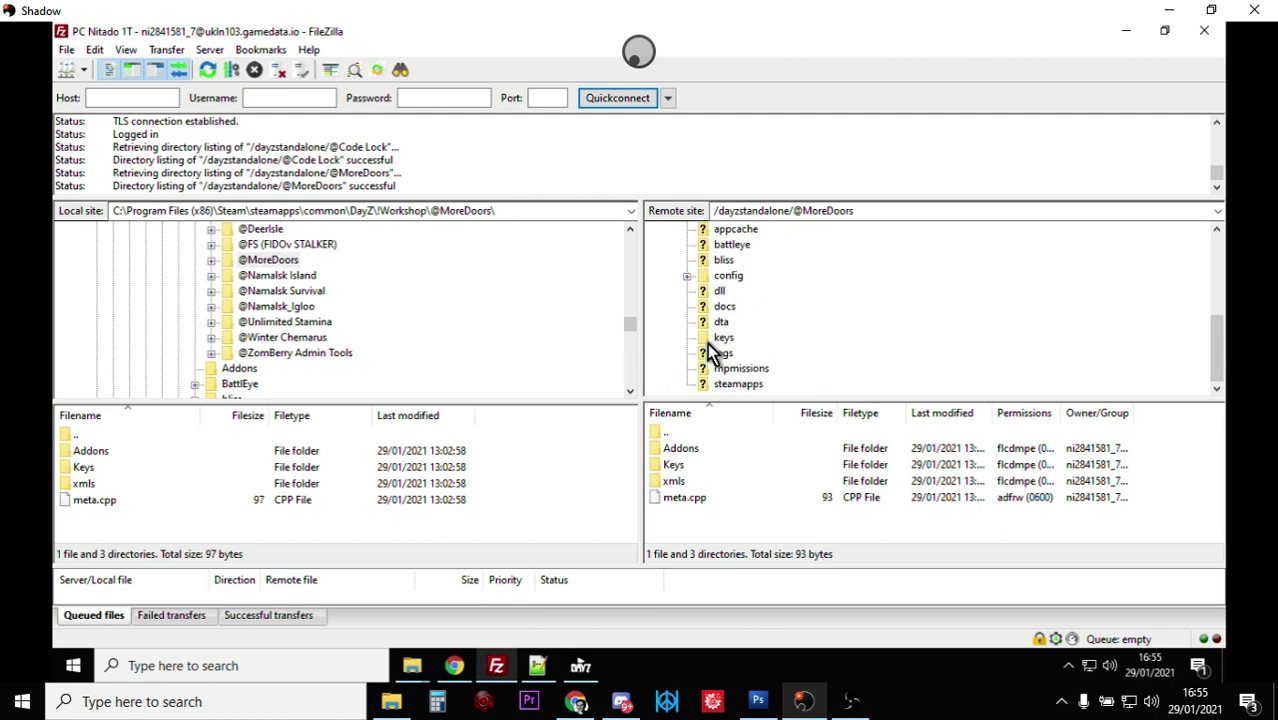
click(718, 338)
scroll(339, 305, up, 6)
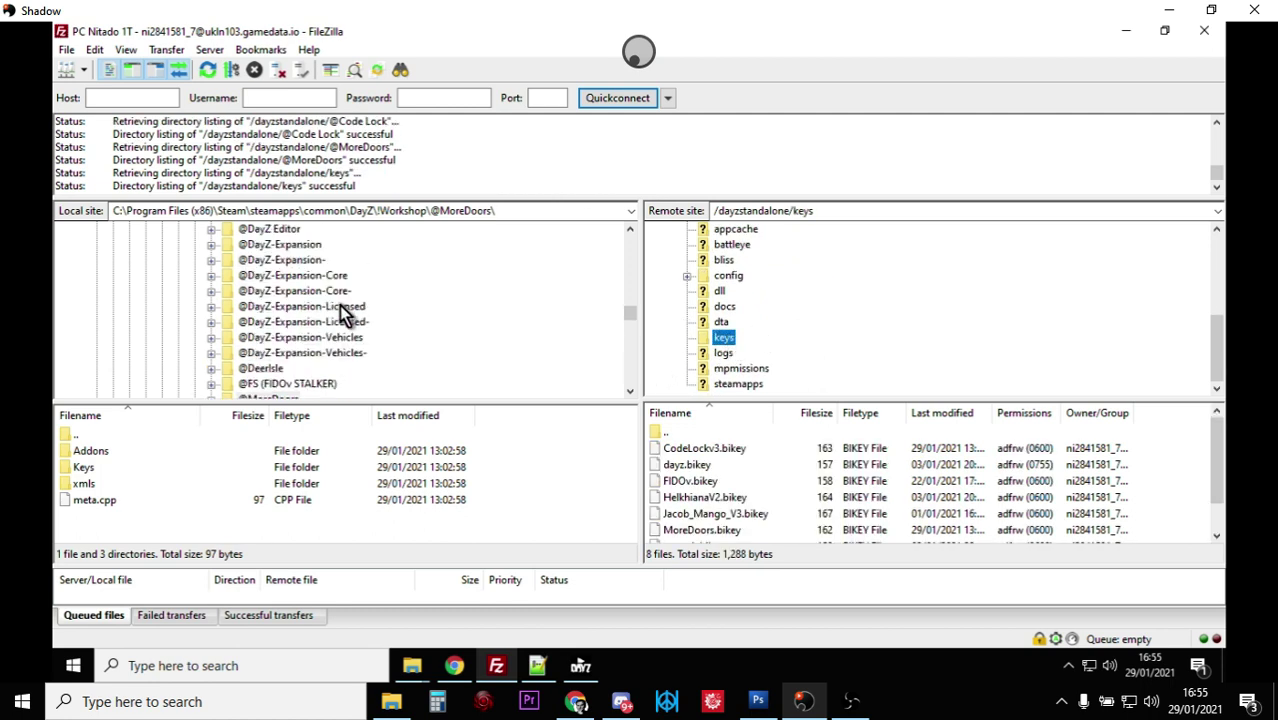
click(212, 291)
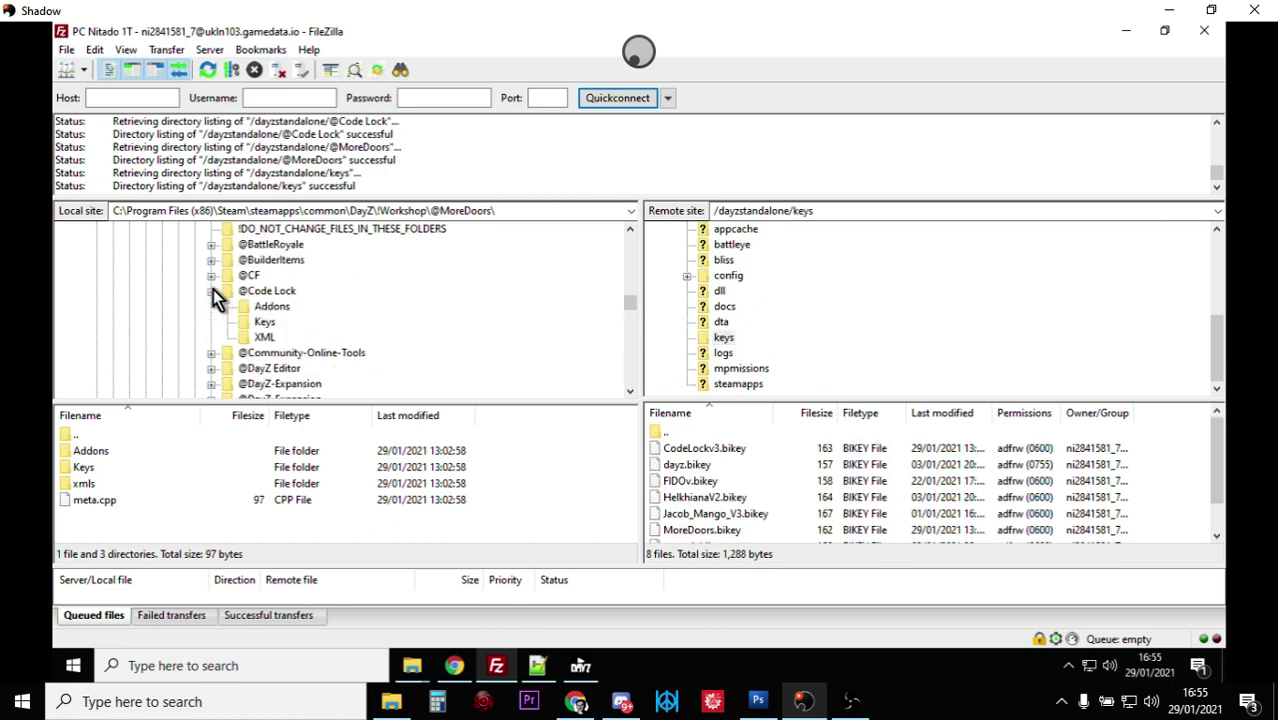
click(266, 322)
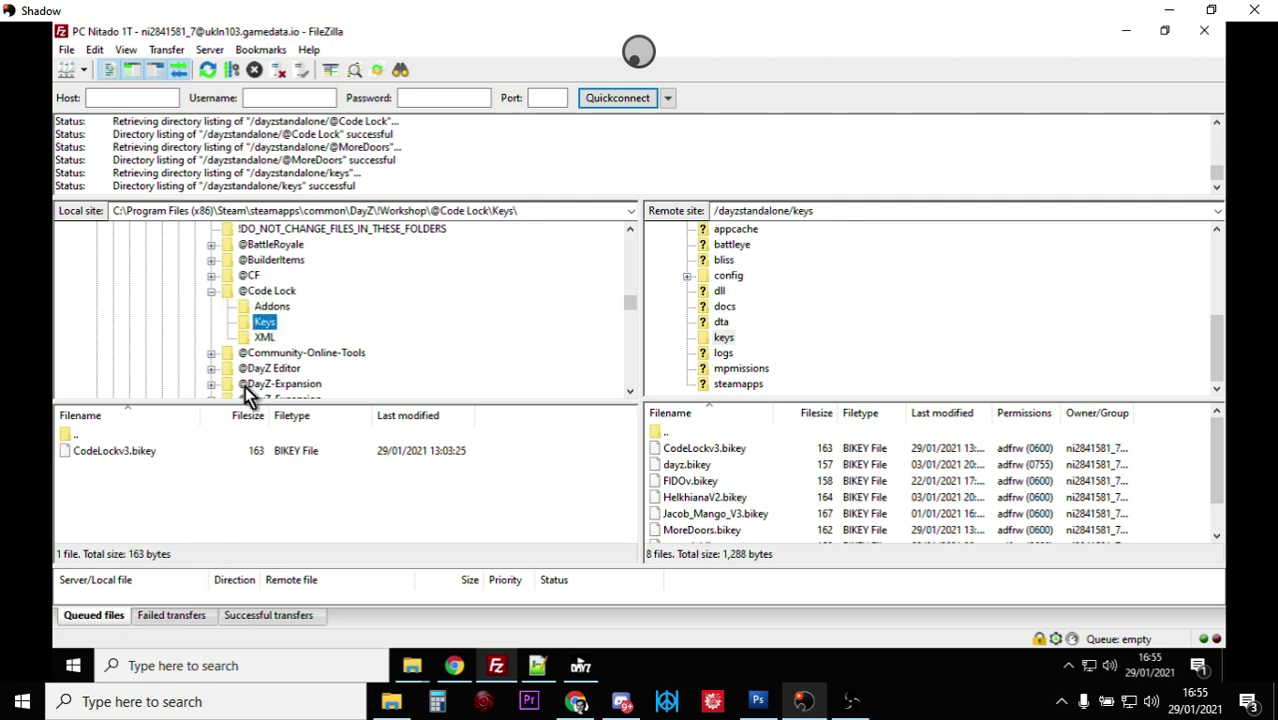
click(105, 458)
right_click(103, 458)
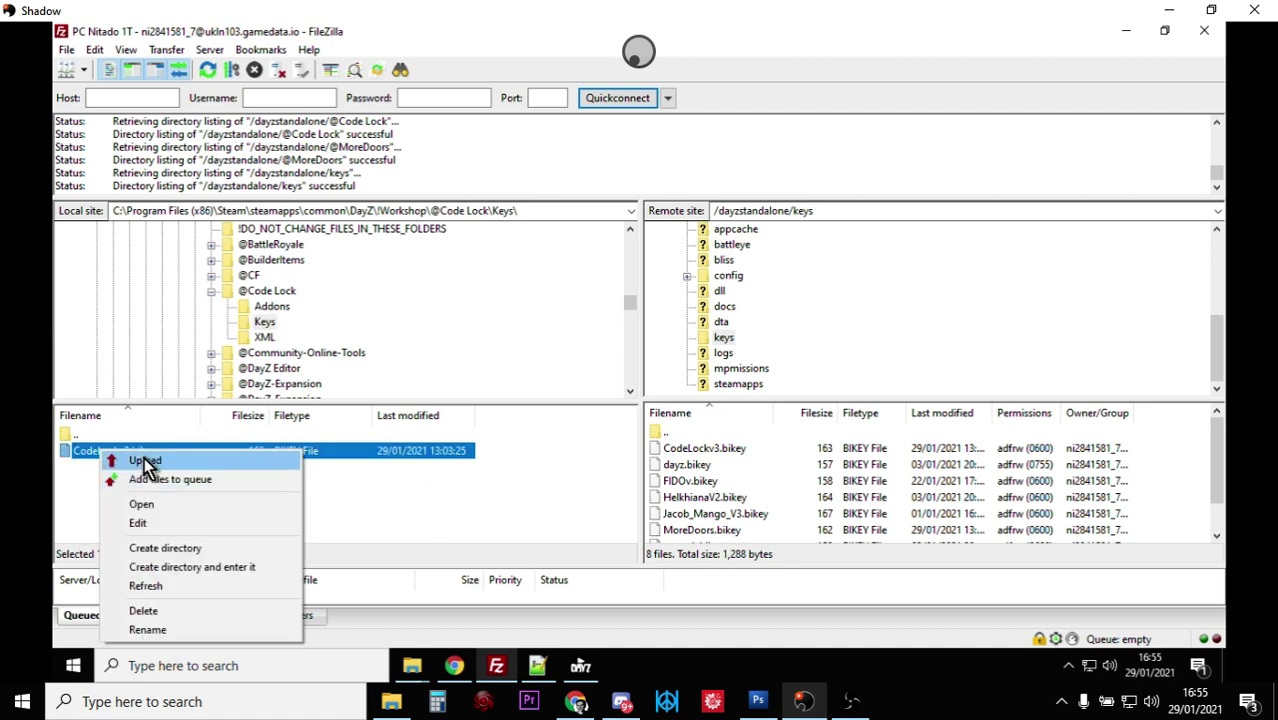
click(209, 292)
scroll(208, 294, down, 4)
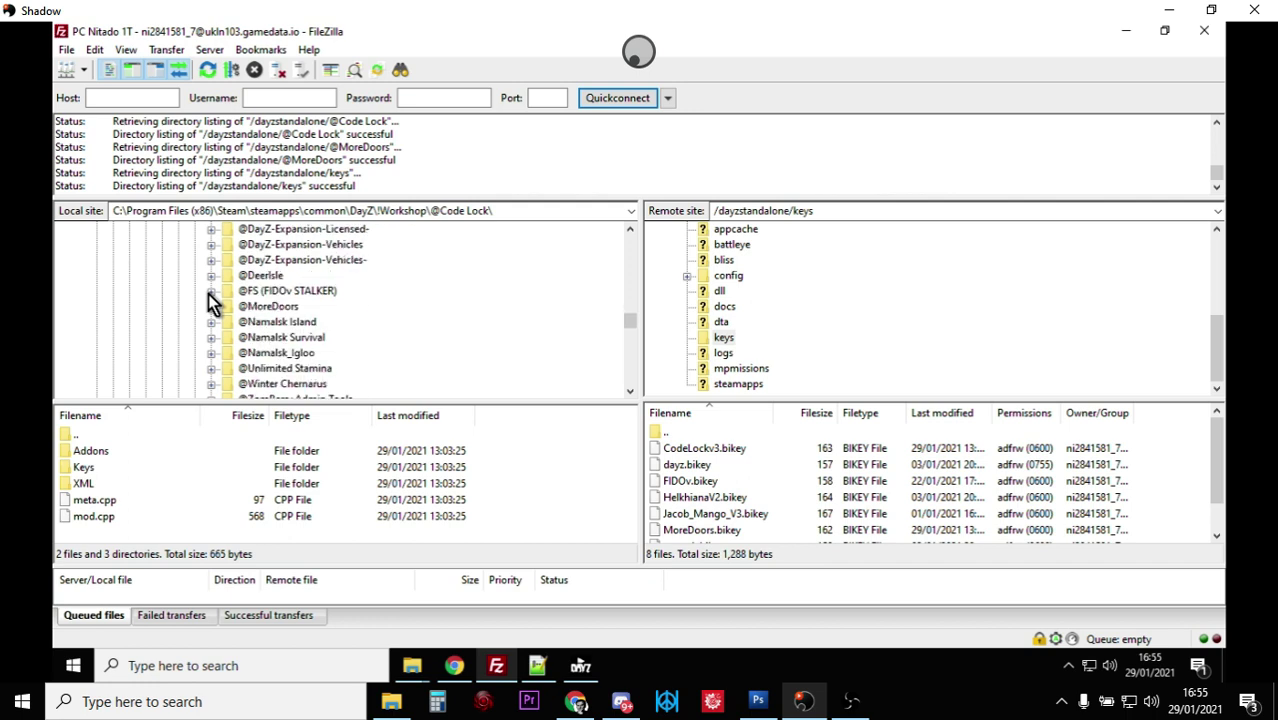
scroll(212, 297, down, 1)
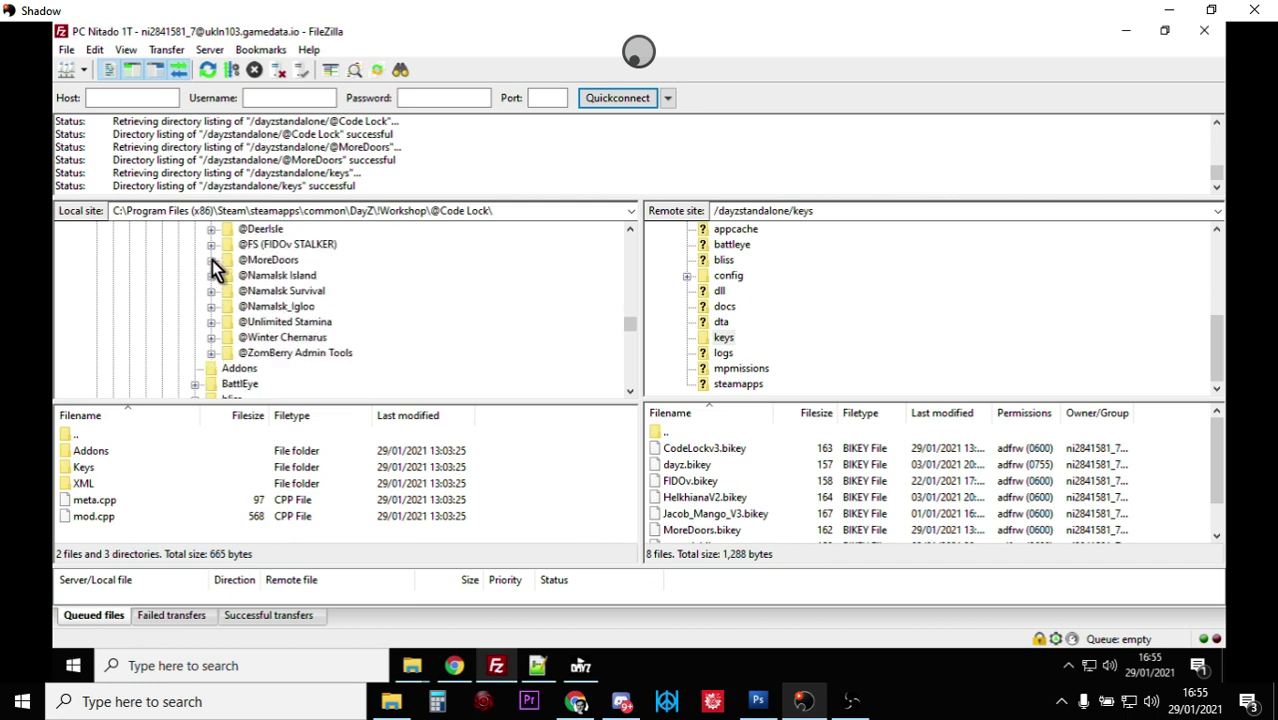
click(211, 260)
click(260, 291)
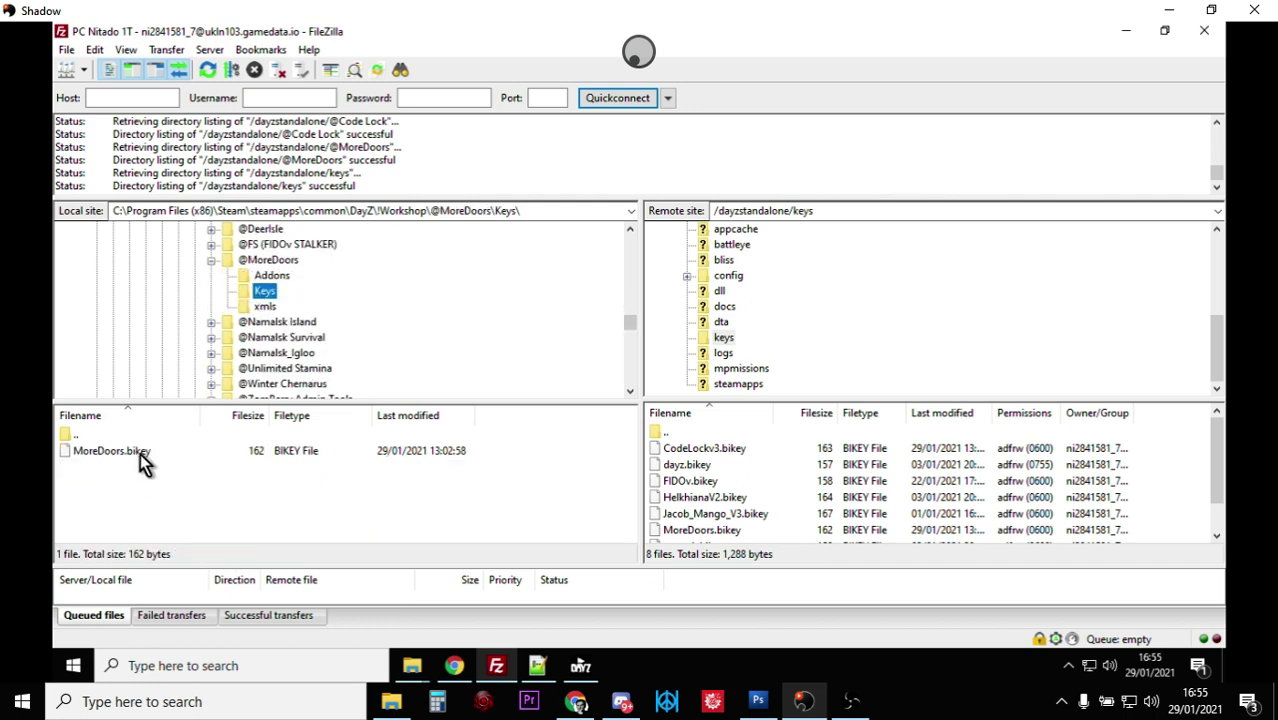
click(141, 452)
right_click(141, 452)
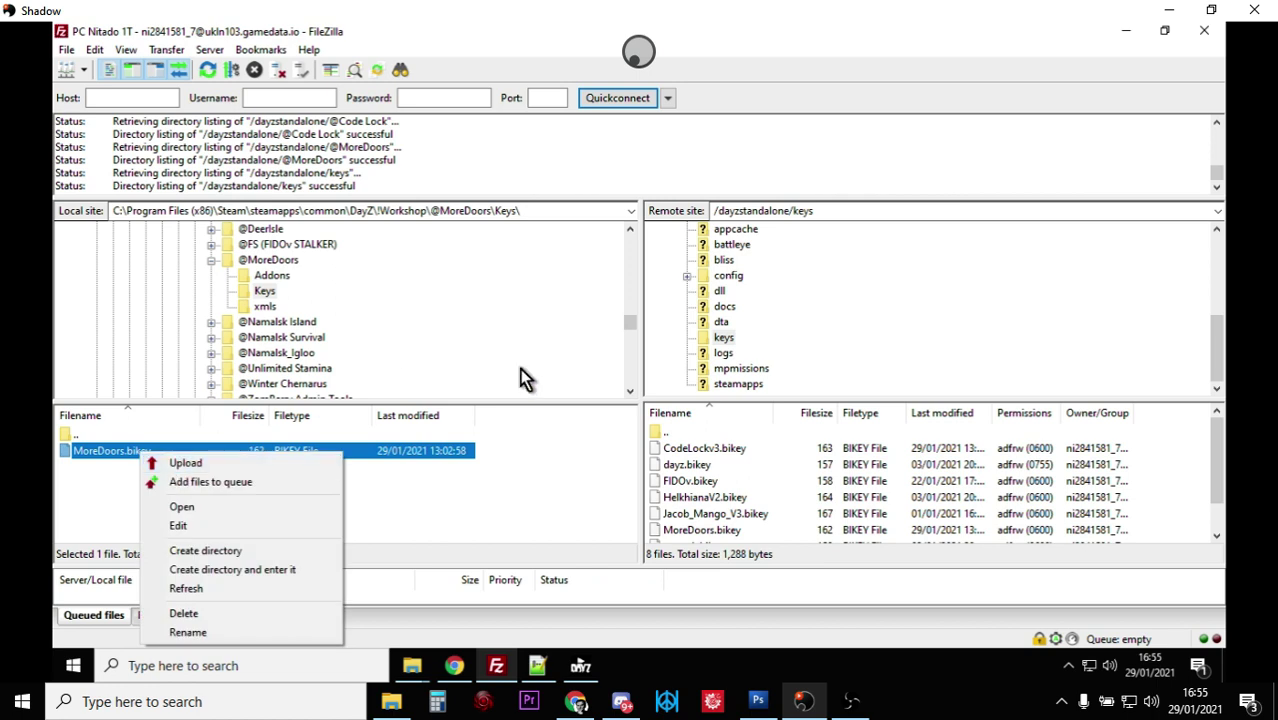
click(826, 350)
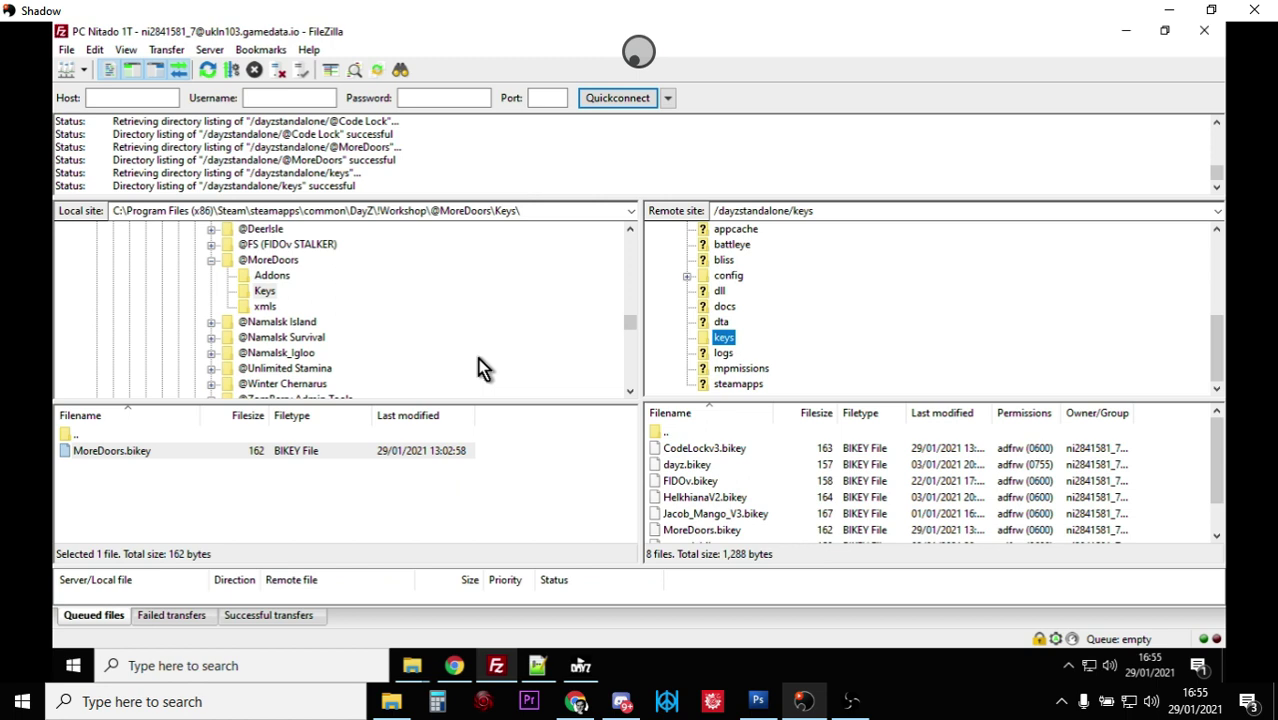
click(454, 665)
scroll(950, 335, up, 4)
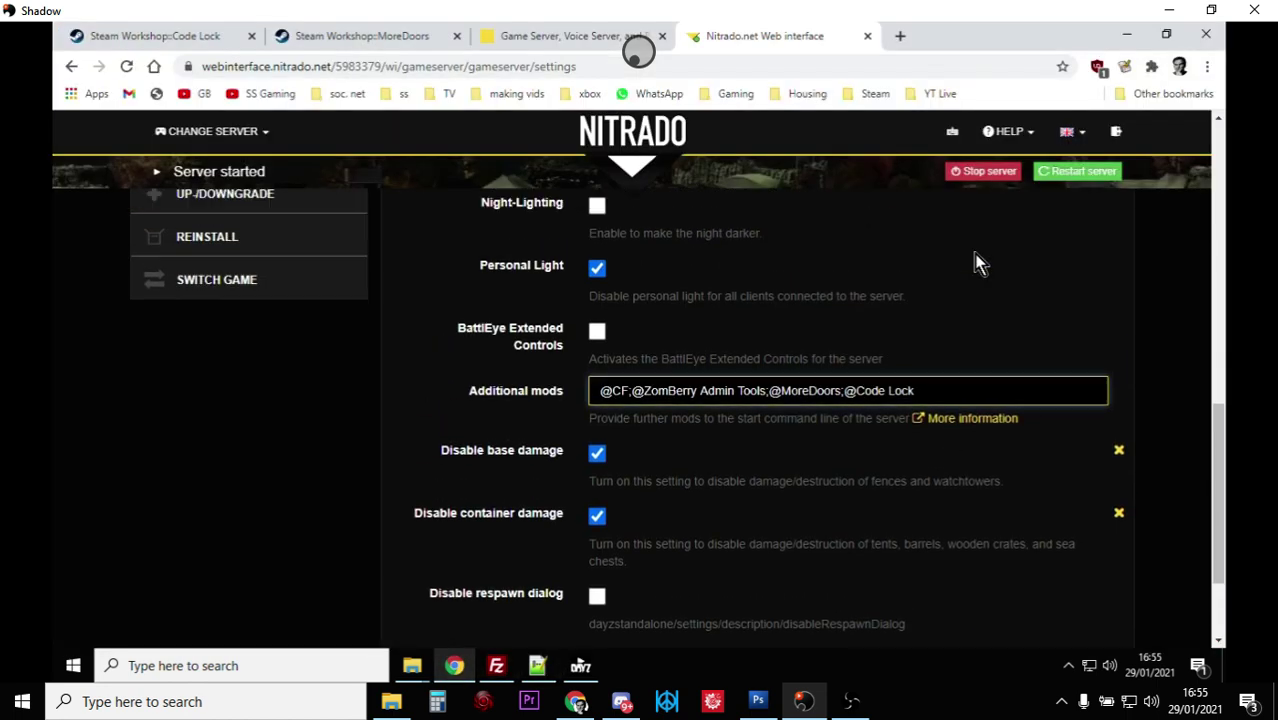
scroll(1050, 210, up, 1)
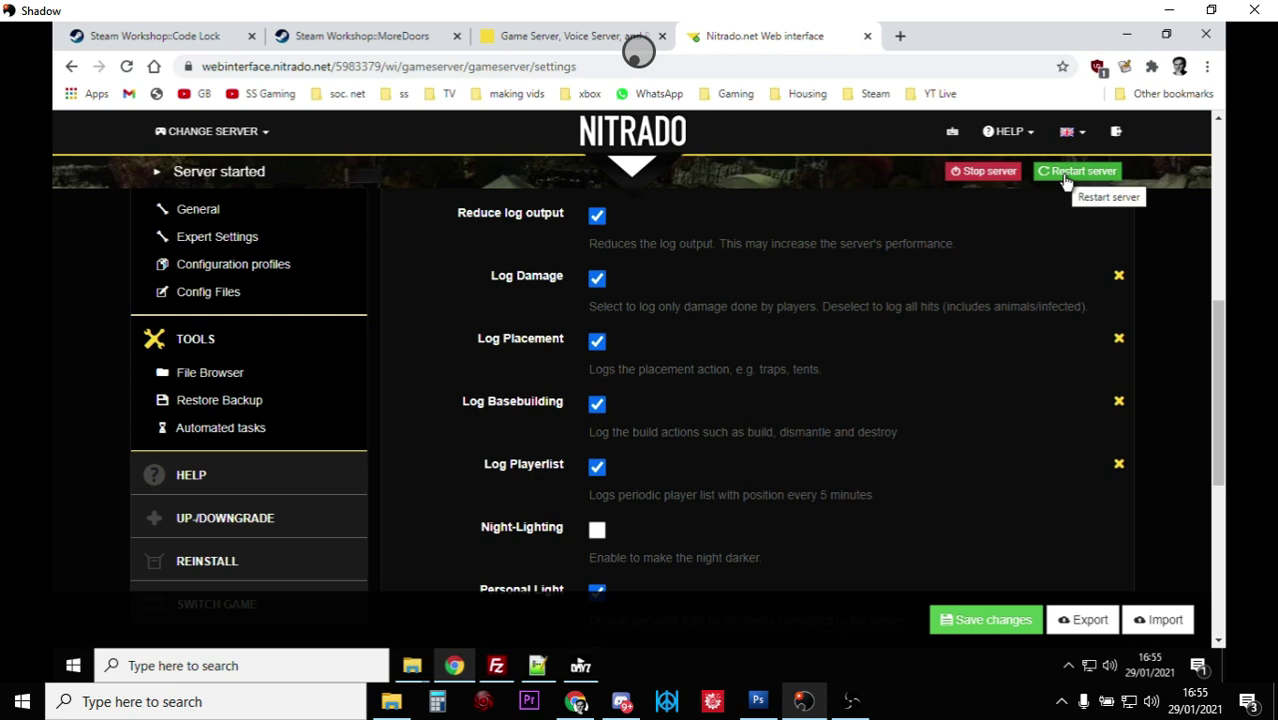
click(496, 665)
scroll(877, 320, up, 5)
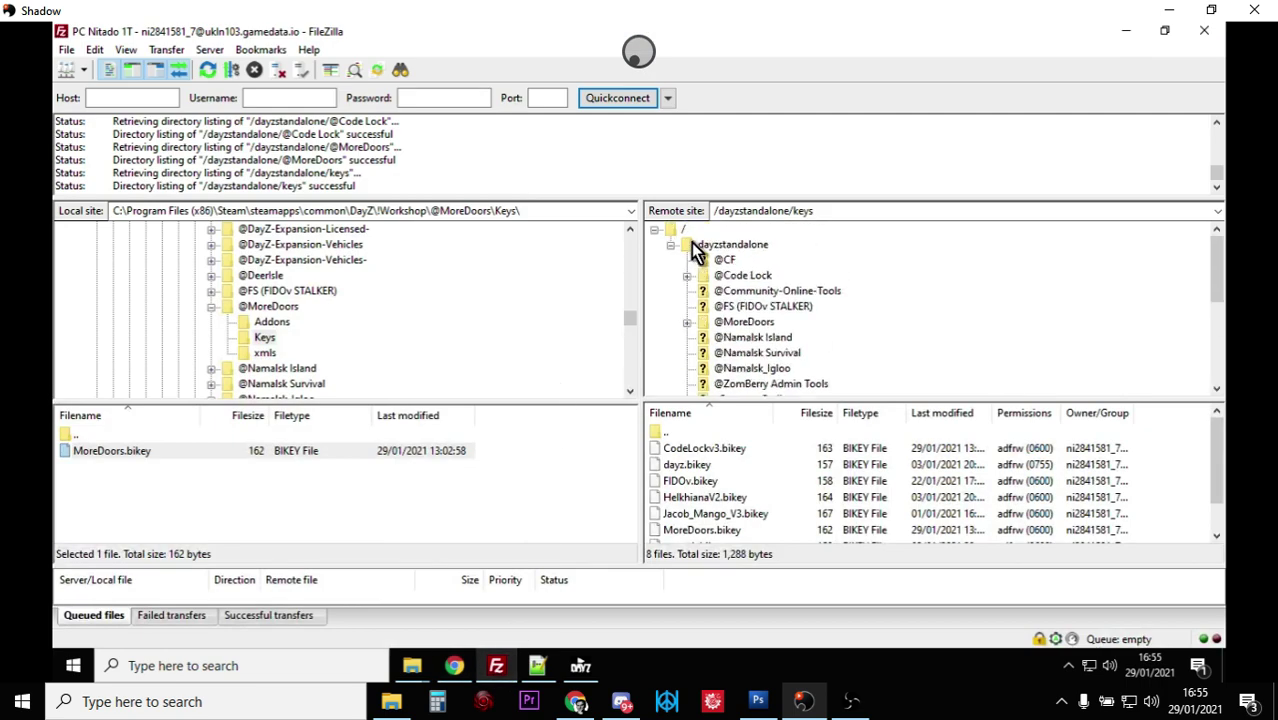
- Browse the server's config folder, checking CodeLock and its Logs, ending on MoreDoors' MoorDoors_Settings JSON
click(692, 245)
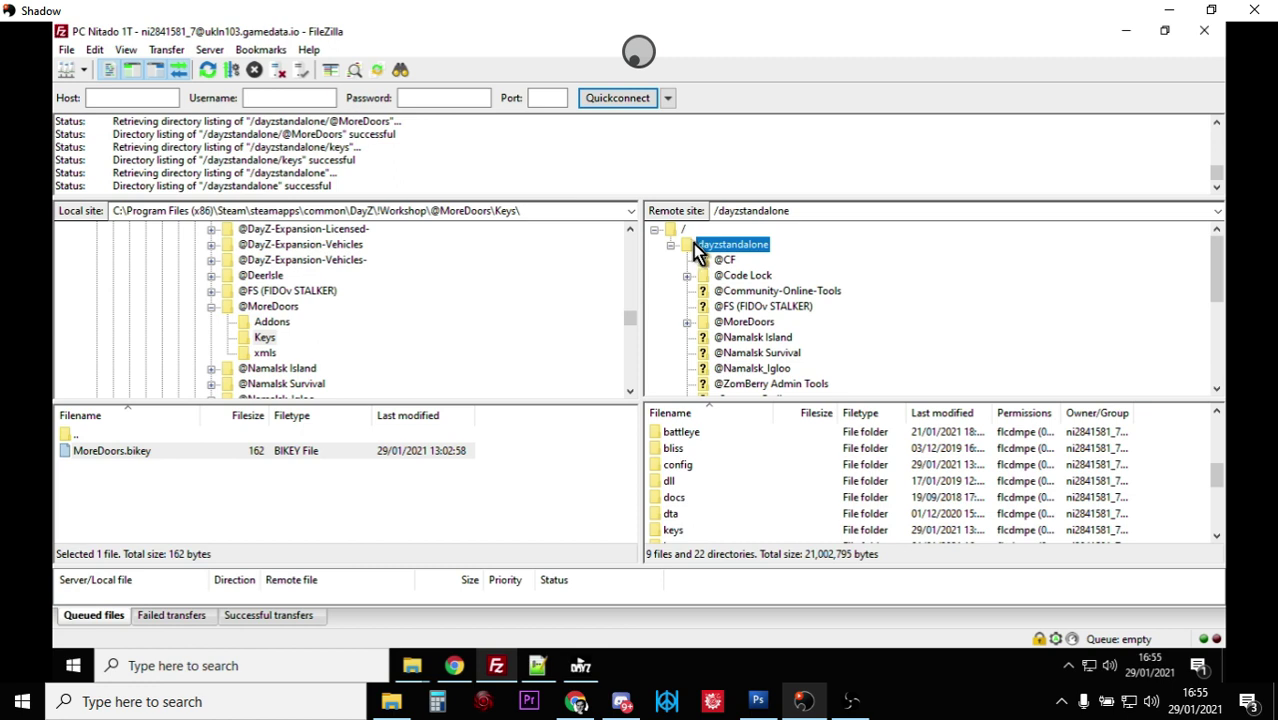
scroll(695, 248, down, 2)
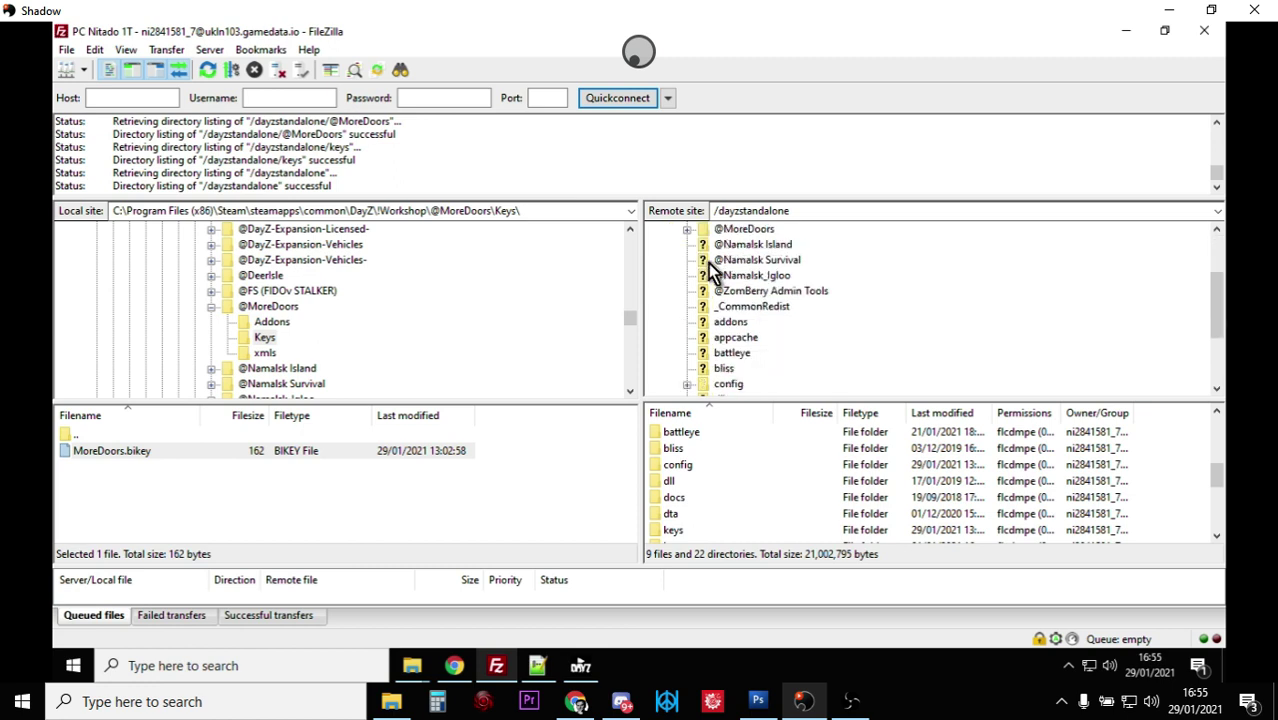
scroll(708, 265, down, 1)
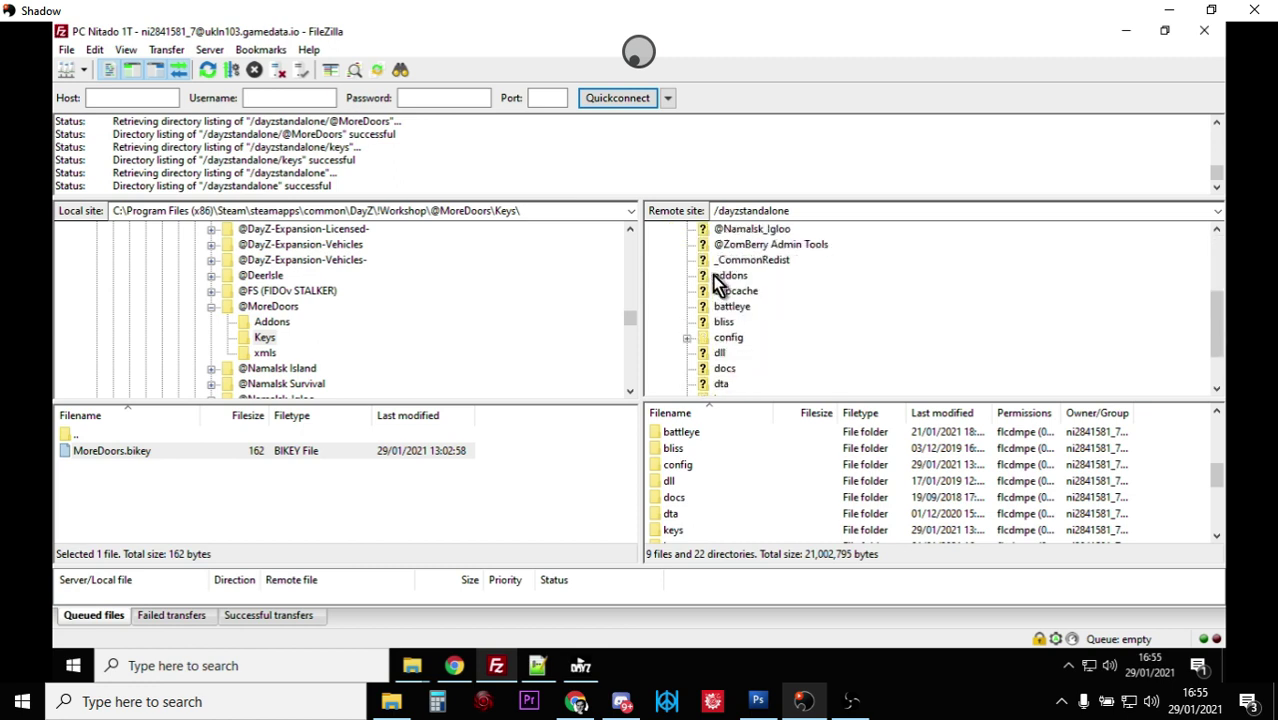
click(687, 338)
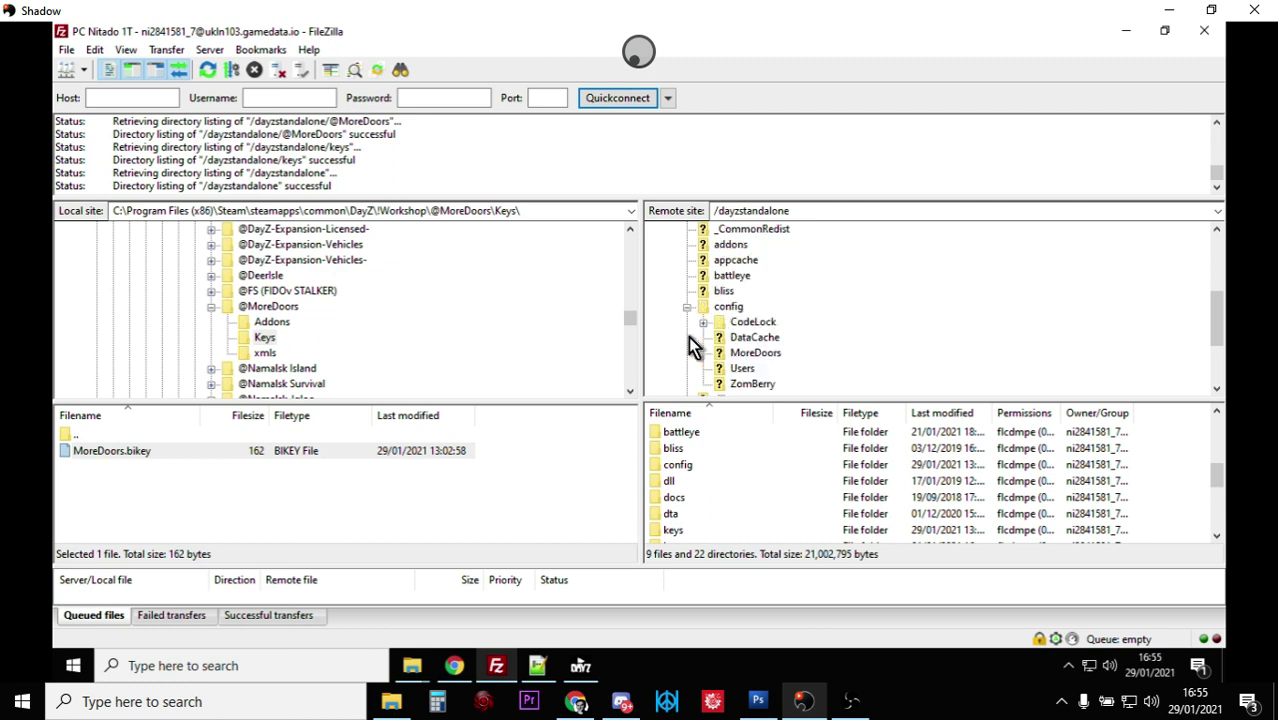
scroll(768, 314, down, 1)
click(766, 308)
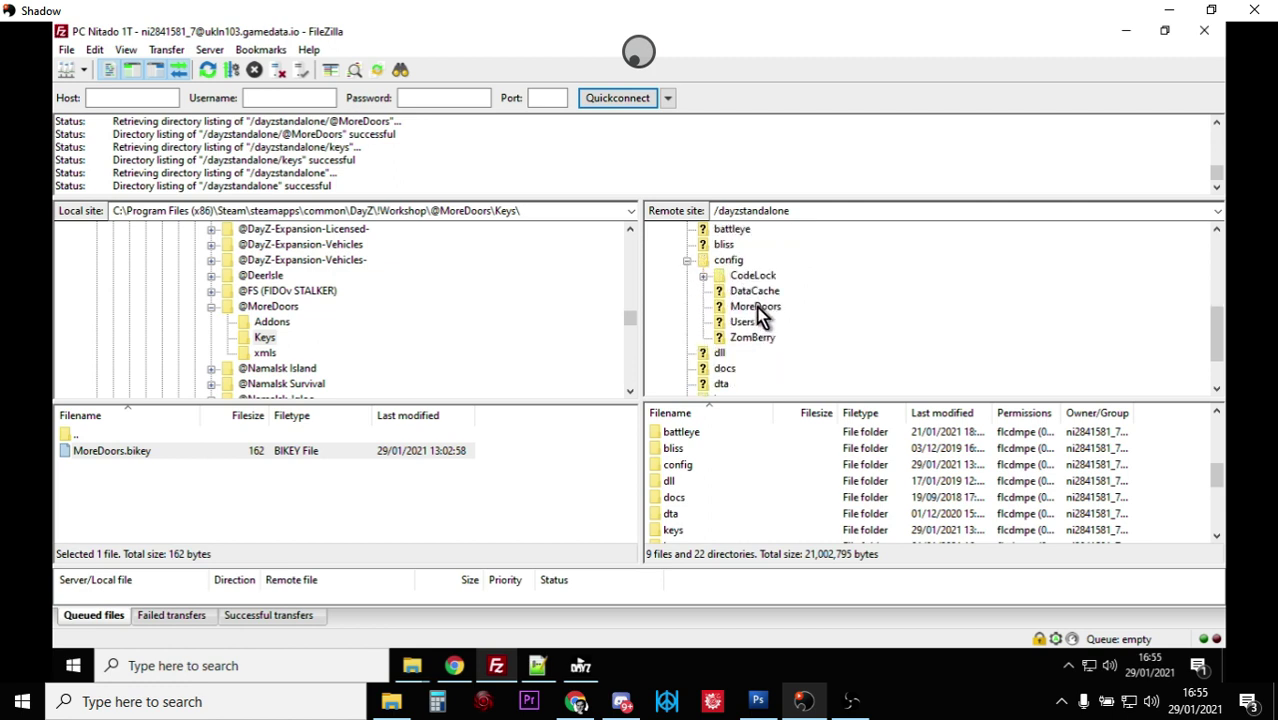
click(756, 278)
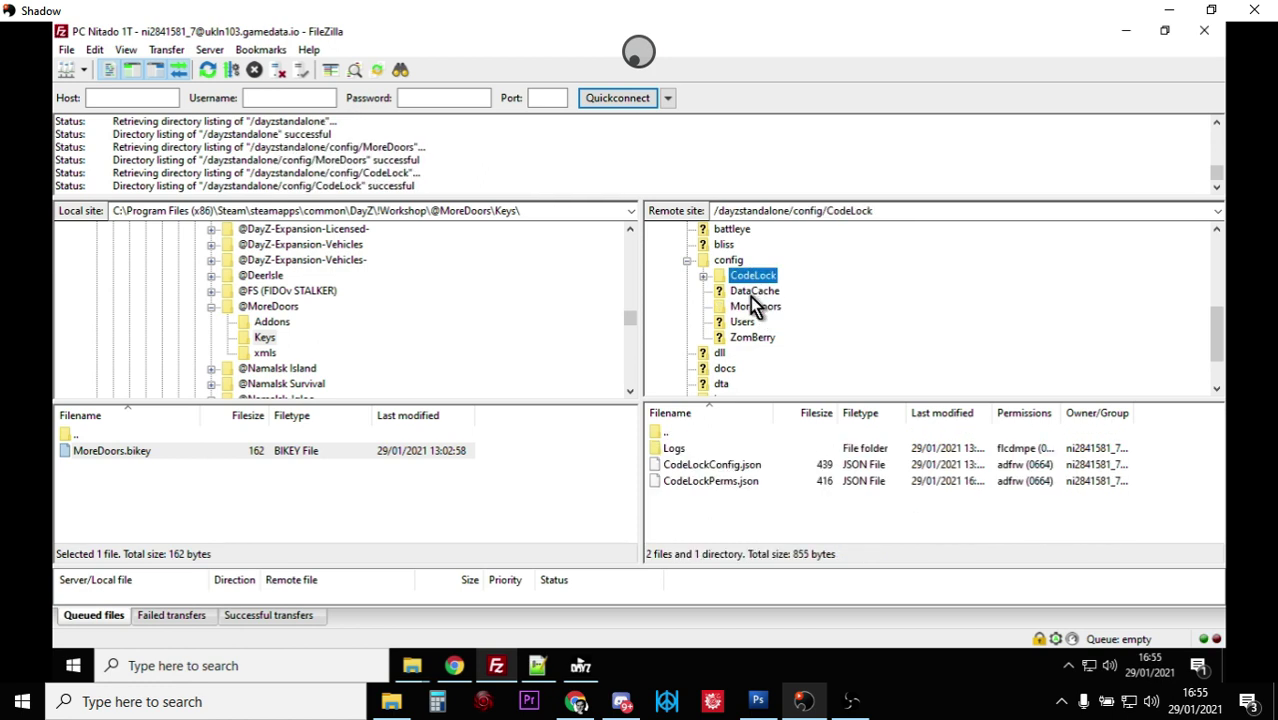
click(733, 262)
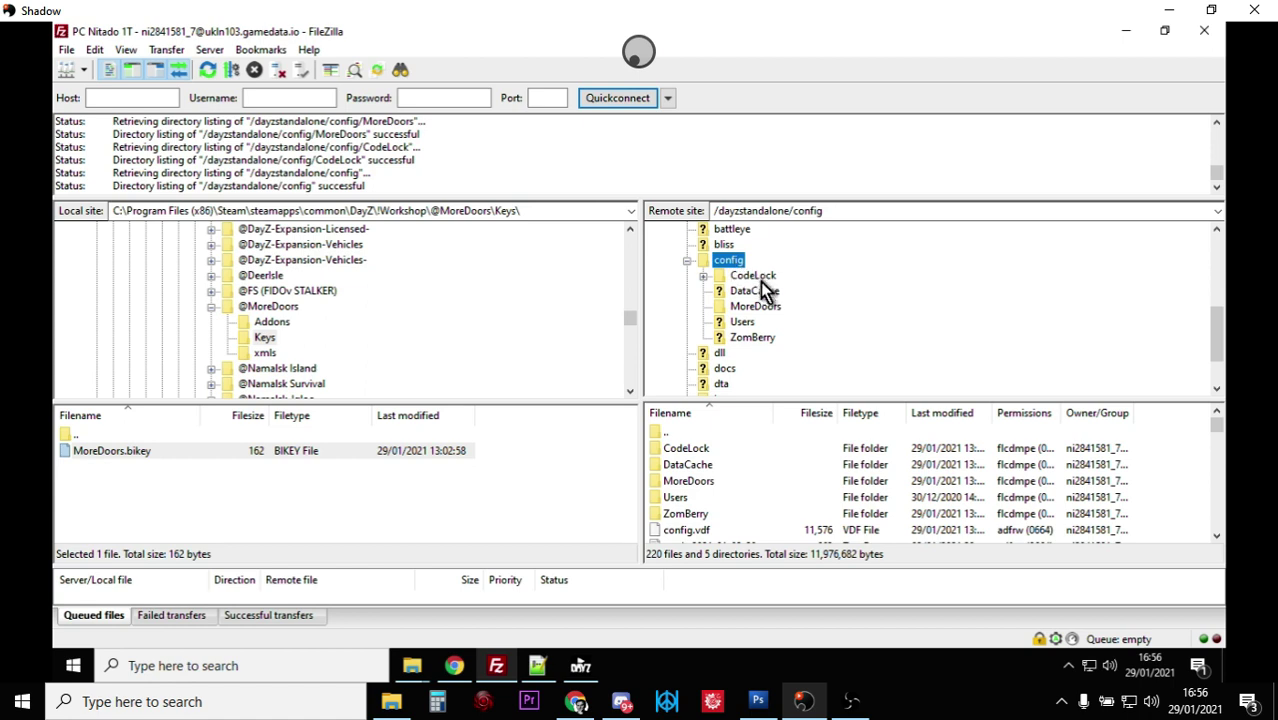
click(703, 276)
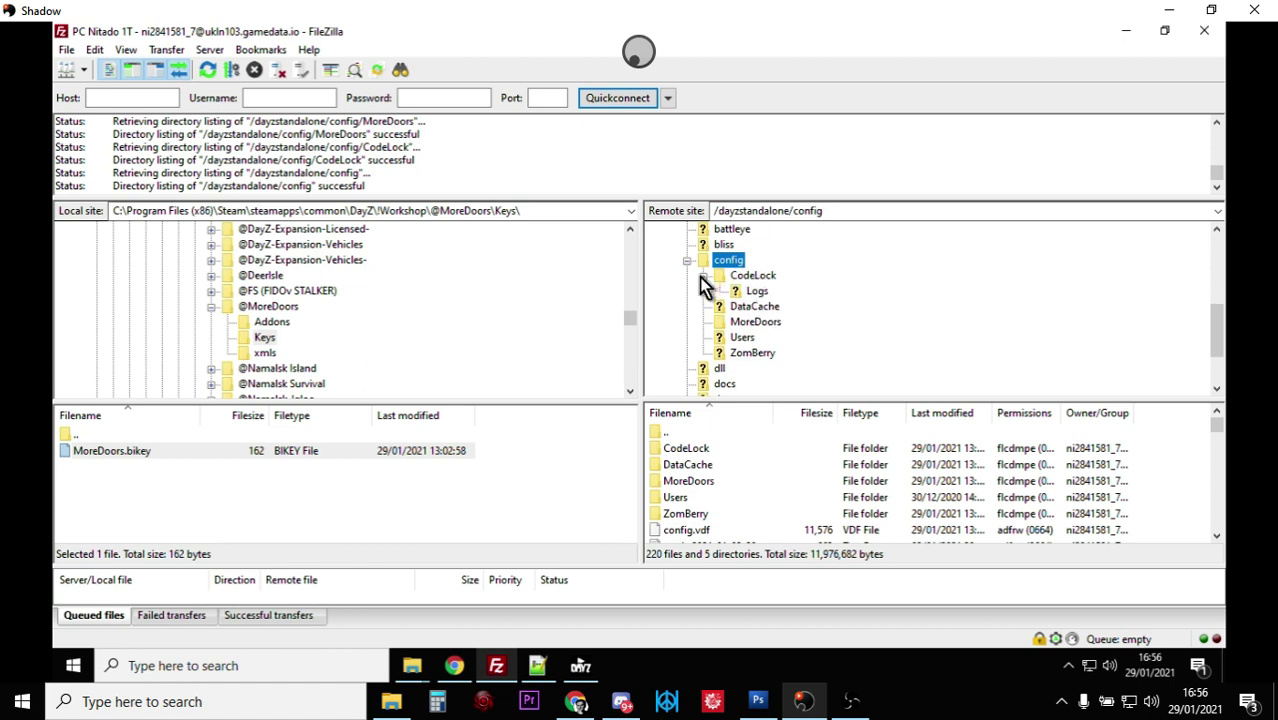
click(755, 280)
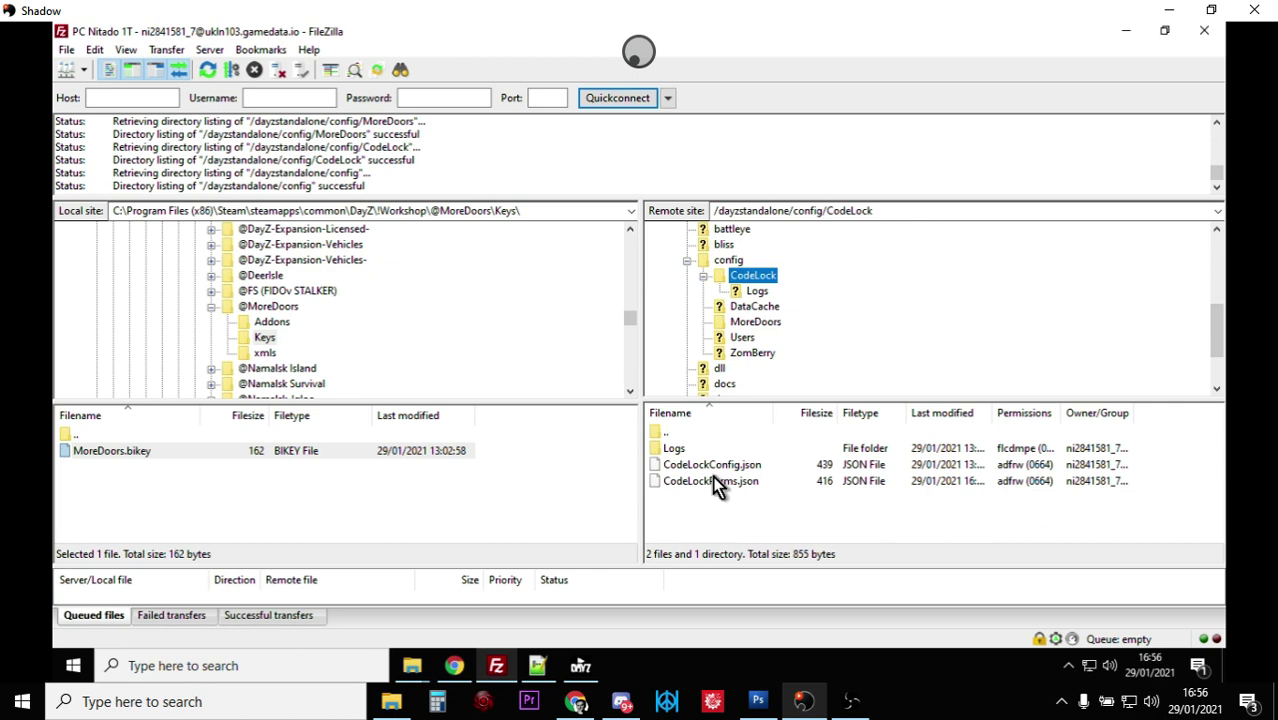
click(755, 325)
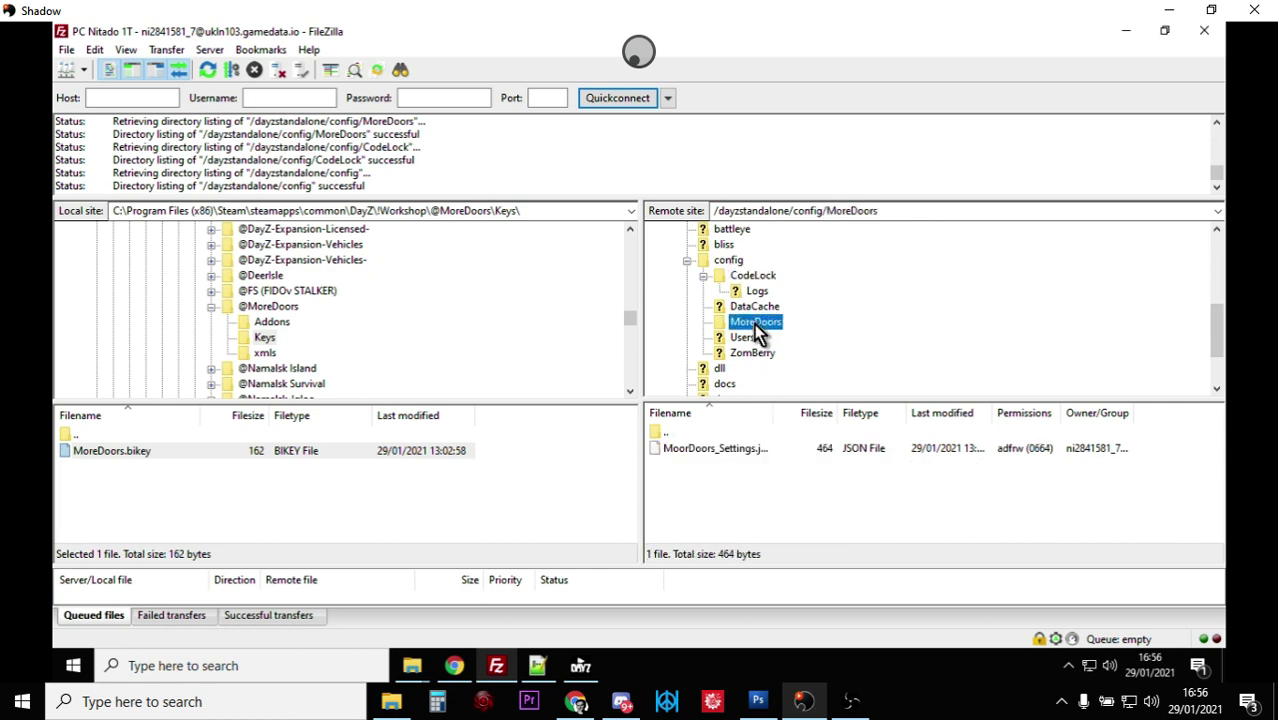
- Scroll through the Code Lock Steam Workshop page
click(454, 665)
click(157, 36)
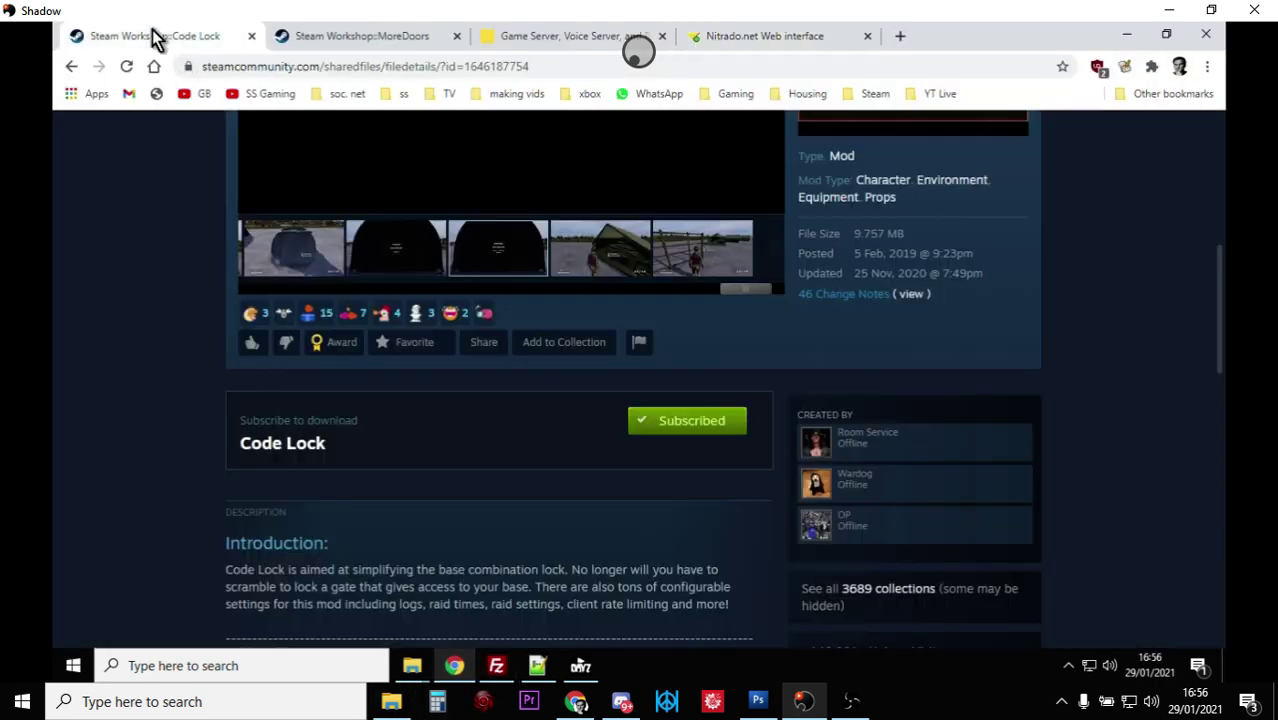
scroll(465, 379, down, 5)
scroll(465, 379, down, 6)
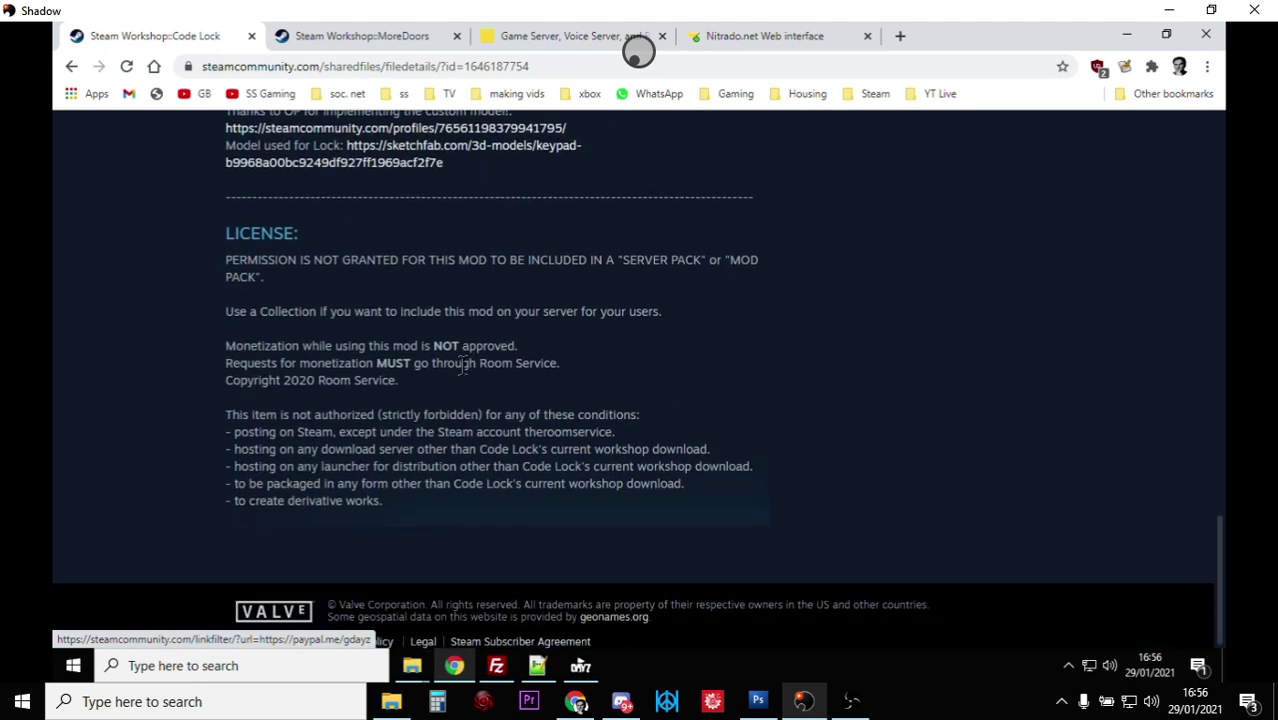
scroll(465, 378, up, 12)
scroll(467, 375, up, 4)
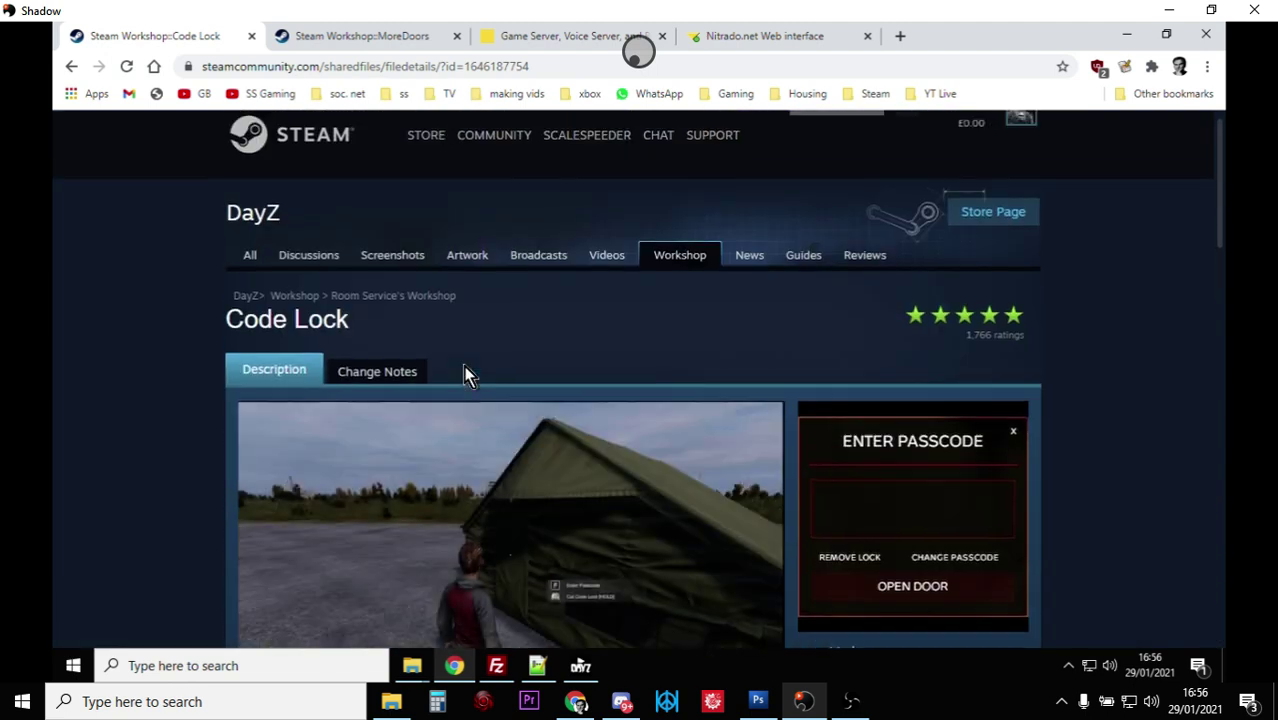
- Read the MoreDoors workshop description, then come back to its page after checking FileZilla
click(365, 38)
scroll(508, 475, down, 9)
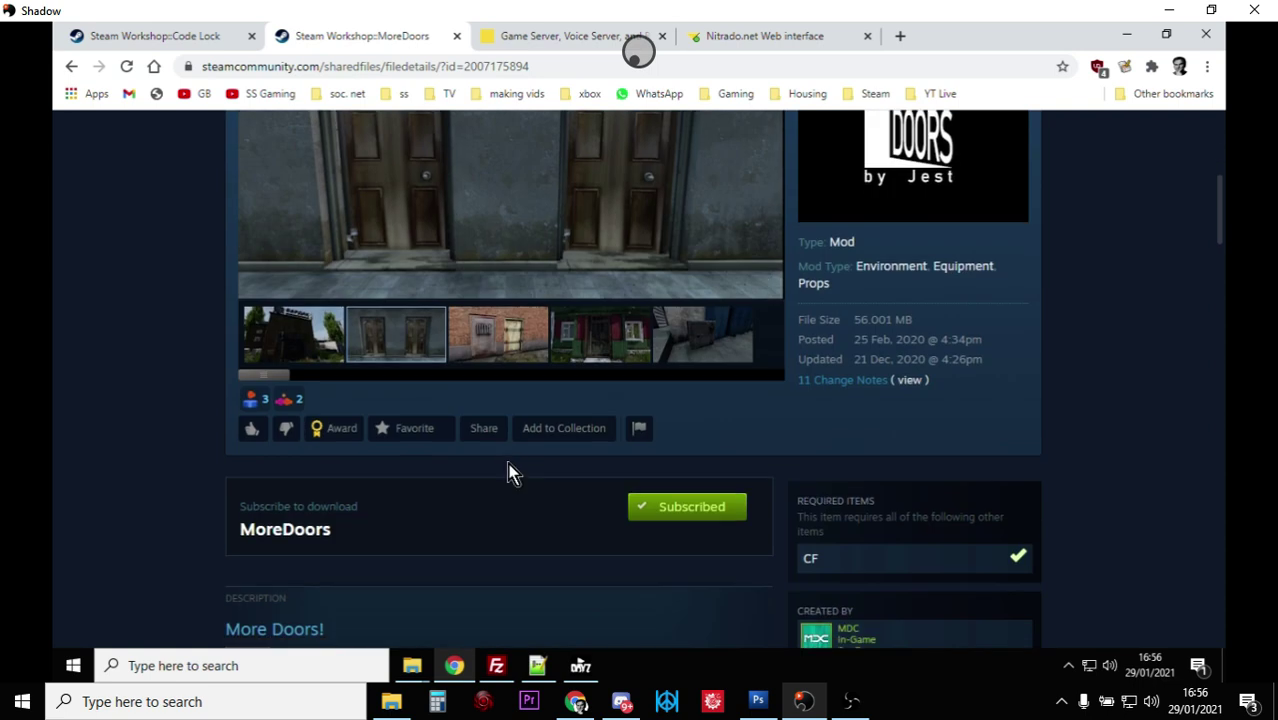
scroll(506, 462, down, 6)
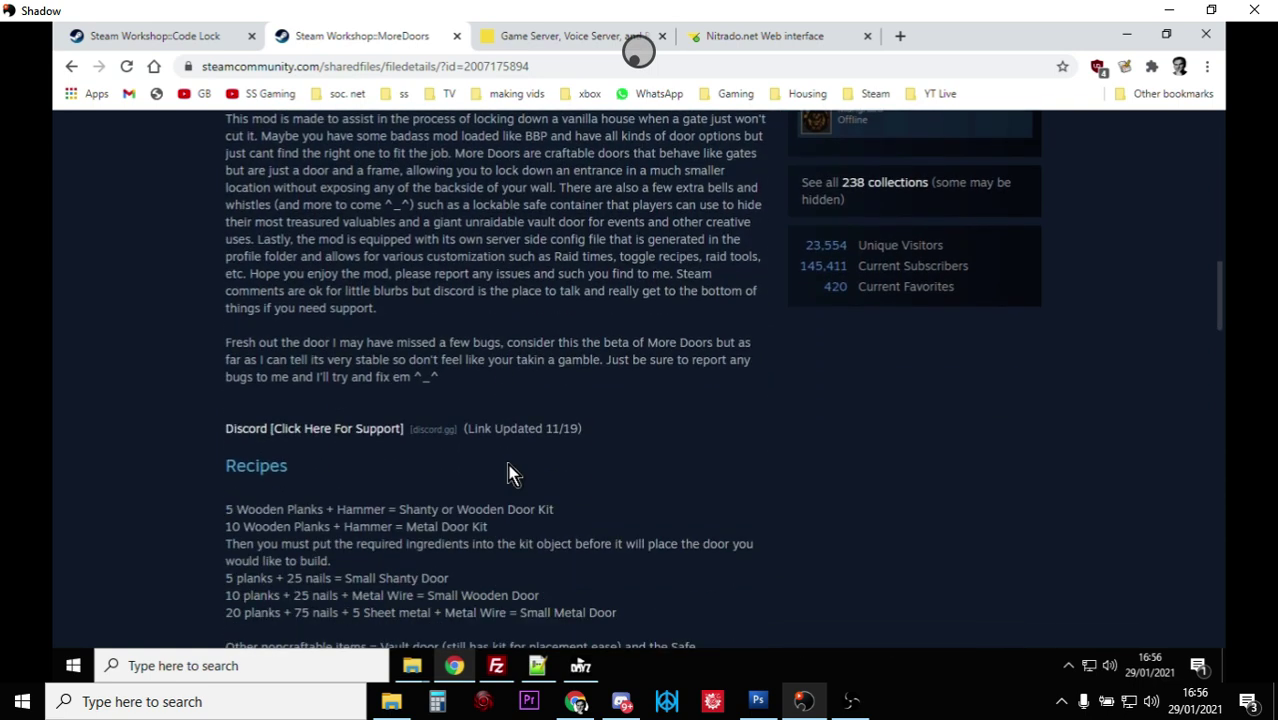
scroll(506, 462, down, 1)
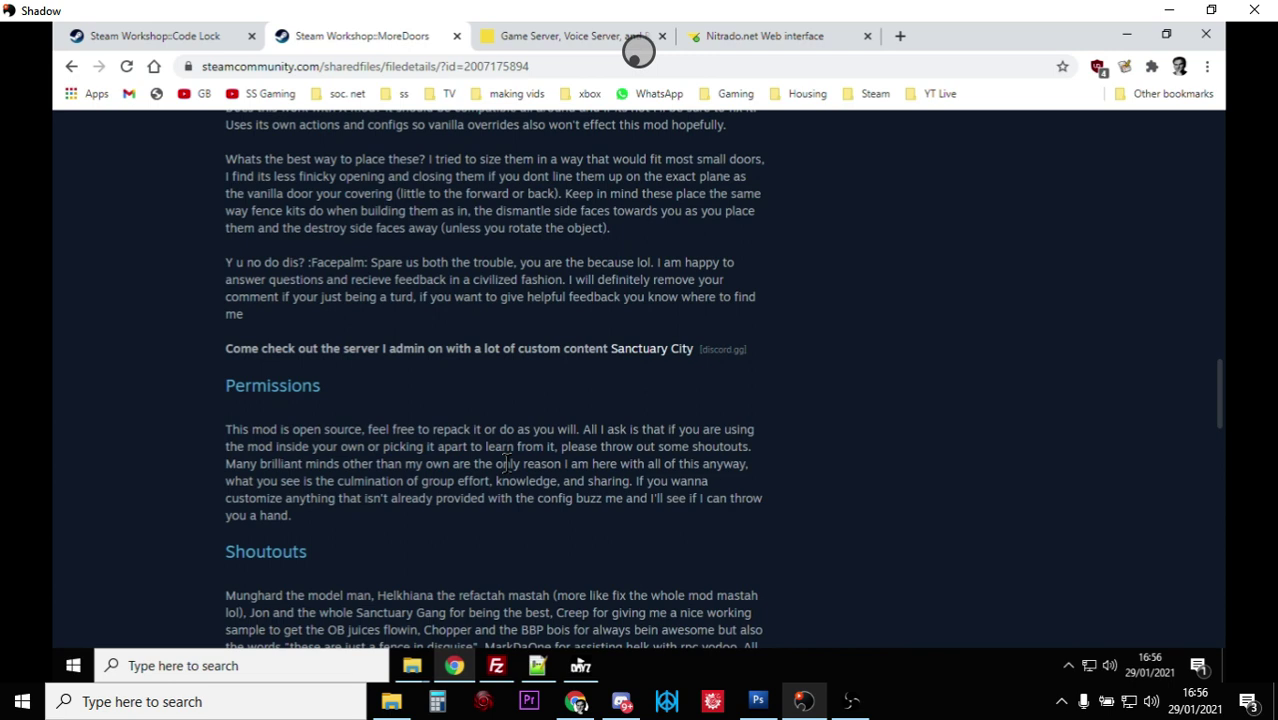
scroll(508, 464, up, 14)
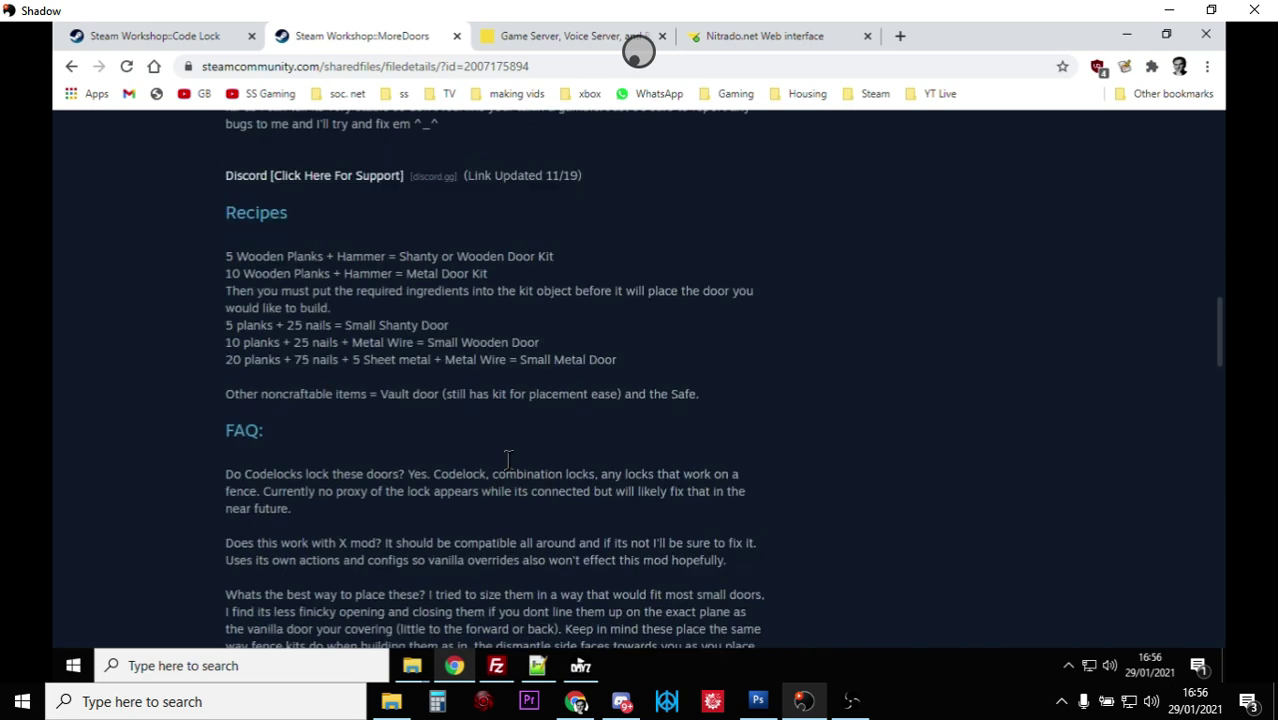
scroll(508, 462, up, 4)
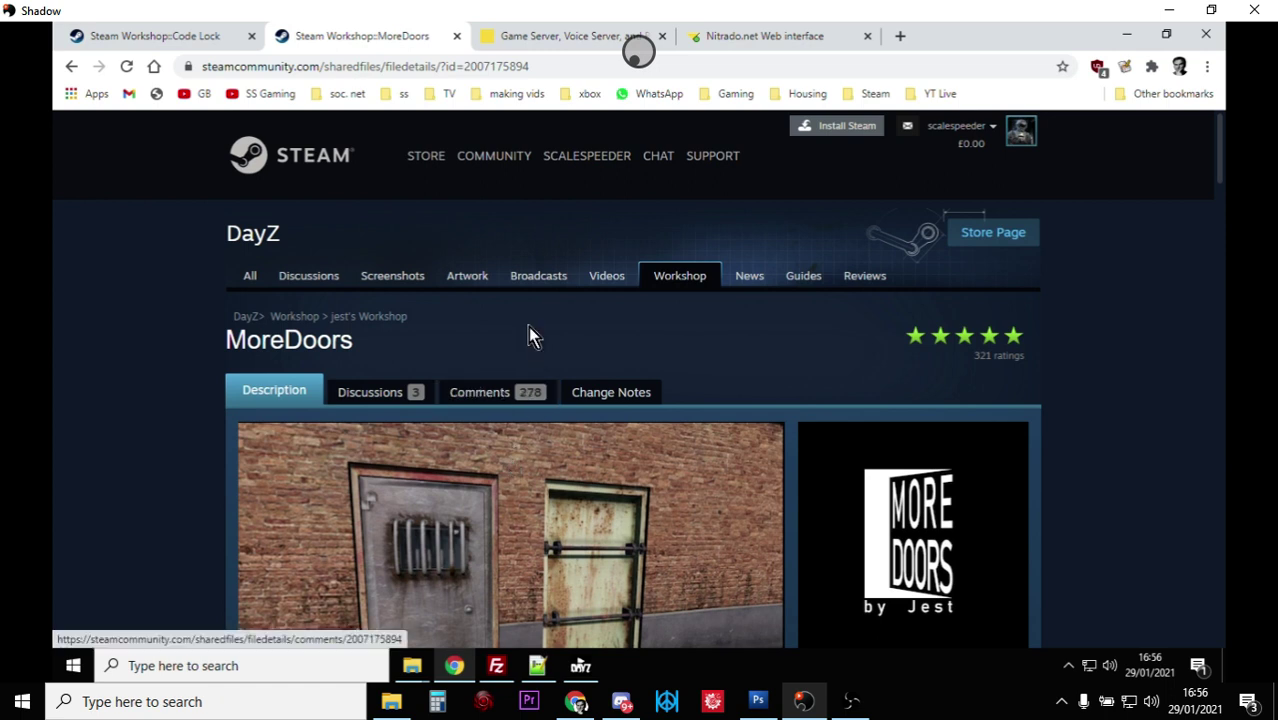
click(496, 665)
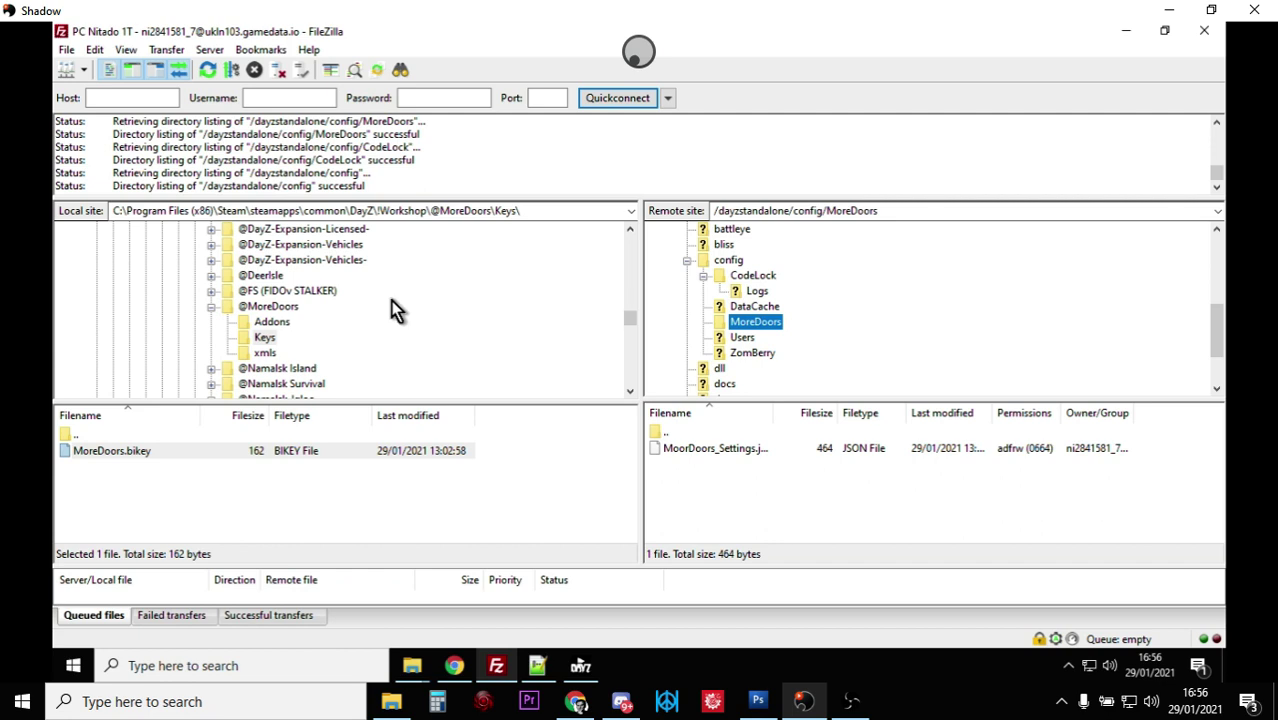
click(454, 665)
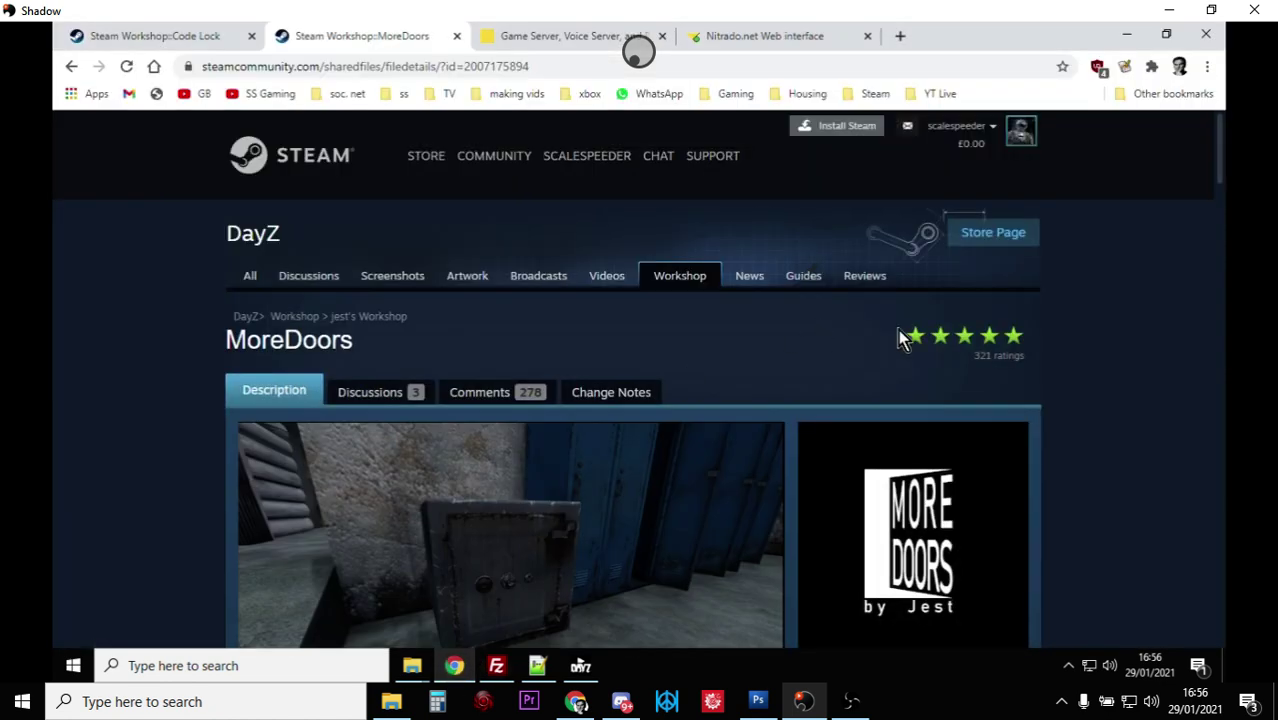
- Confirm Expert Mode is enabled in Nitrado's settings, then go back to the Code Lock workshop page
click(743, 33)
scroll(1020, 432, up, 1)
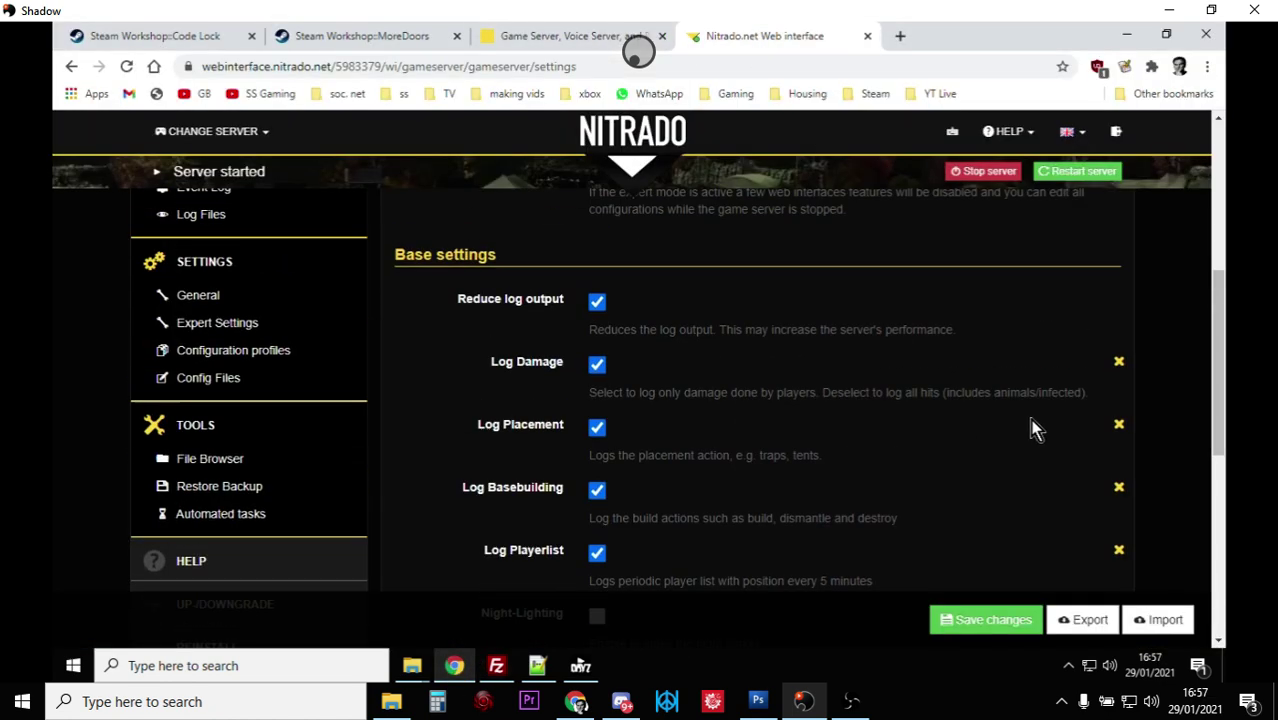
scroll(1035, 425, up, 1)
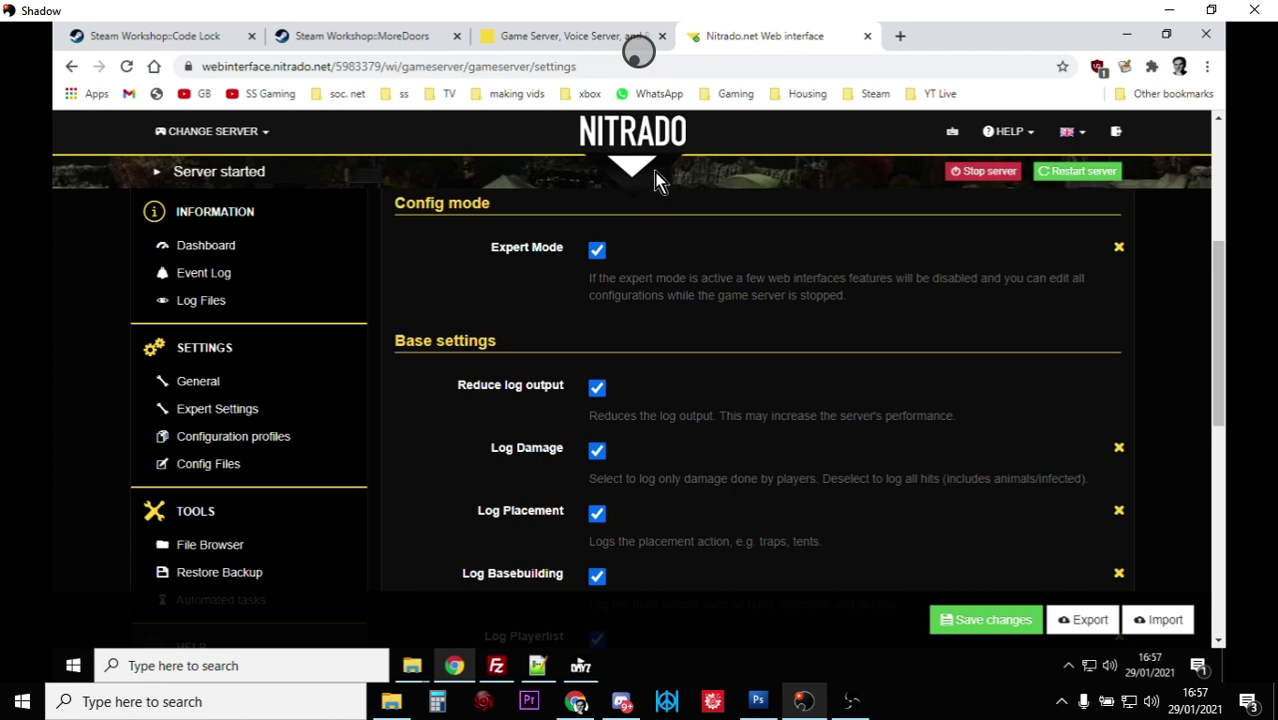
click(155, 35)
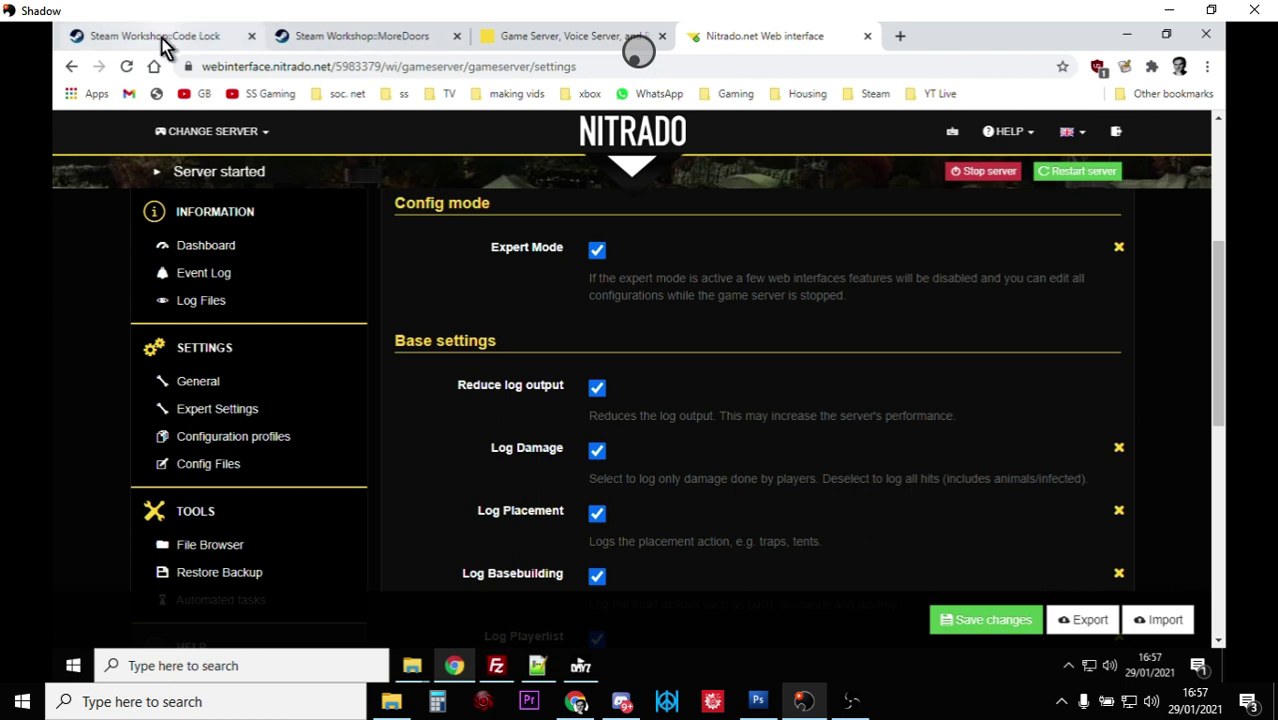
- View the MoreDoors grey-wall, brick-wall and green house preview images, ending back on MoreDoors
scroll(423, 258, down, 1)
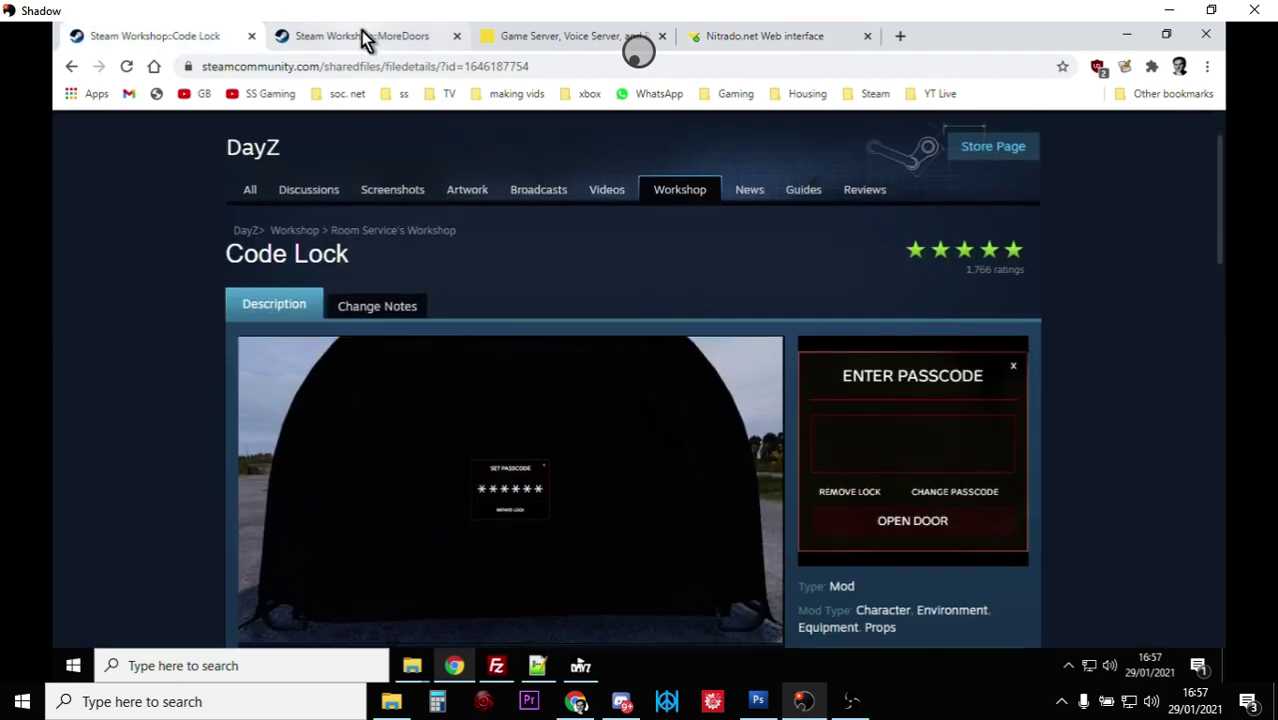
click(363, 36)
scroll(126, 380, down, 1)
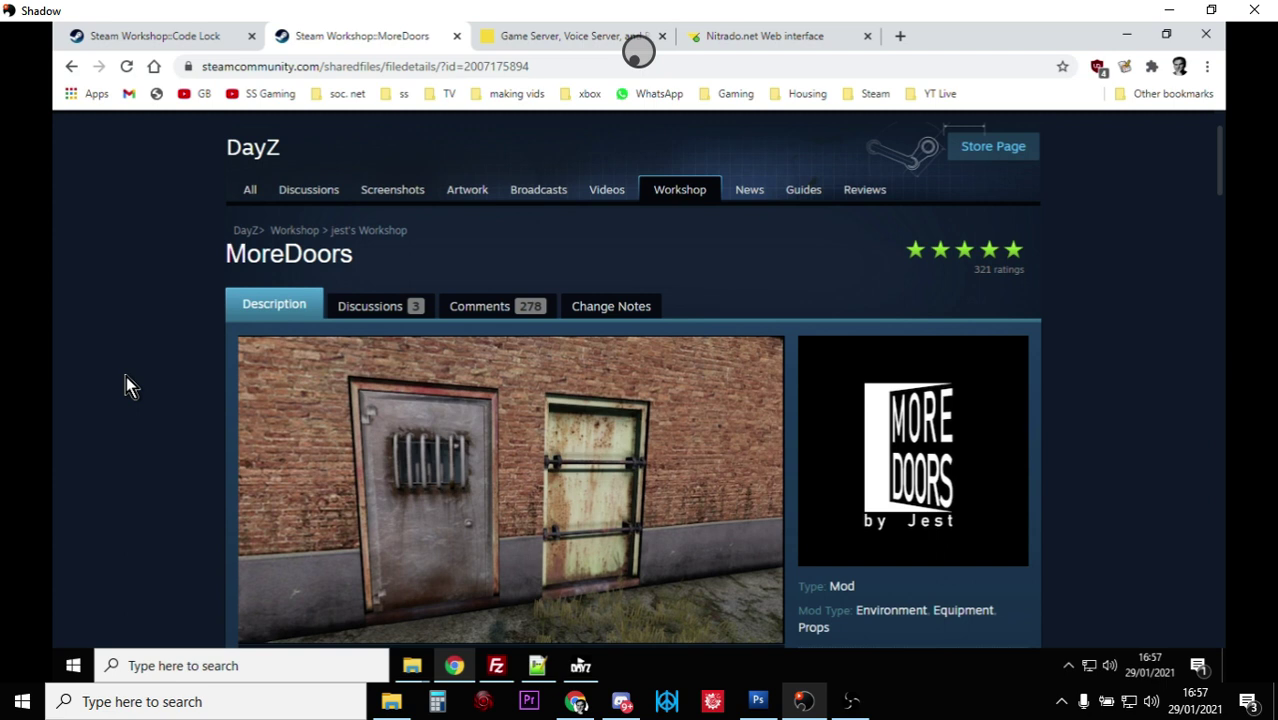
scroll(129, 370, down, 1)
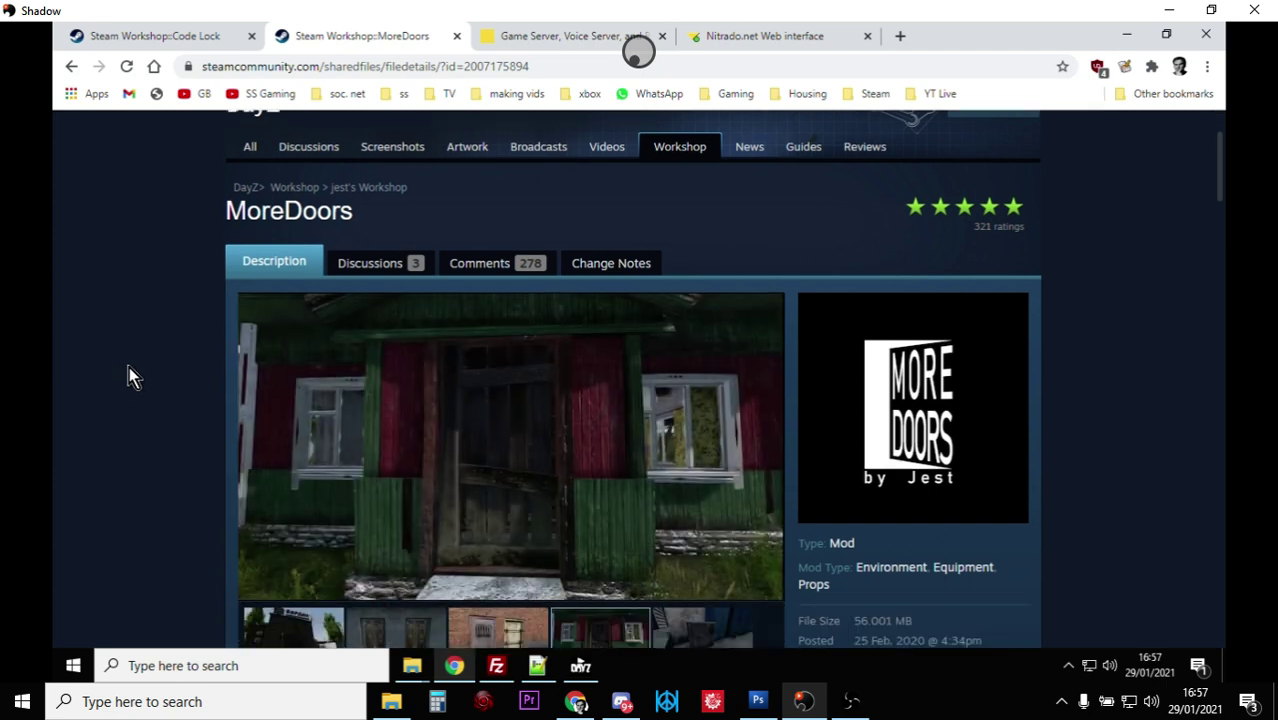
click(396, 582)
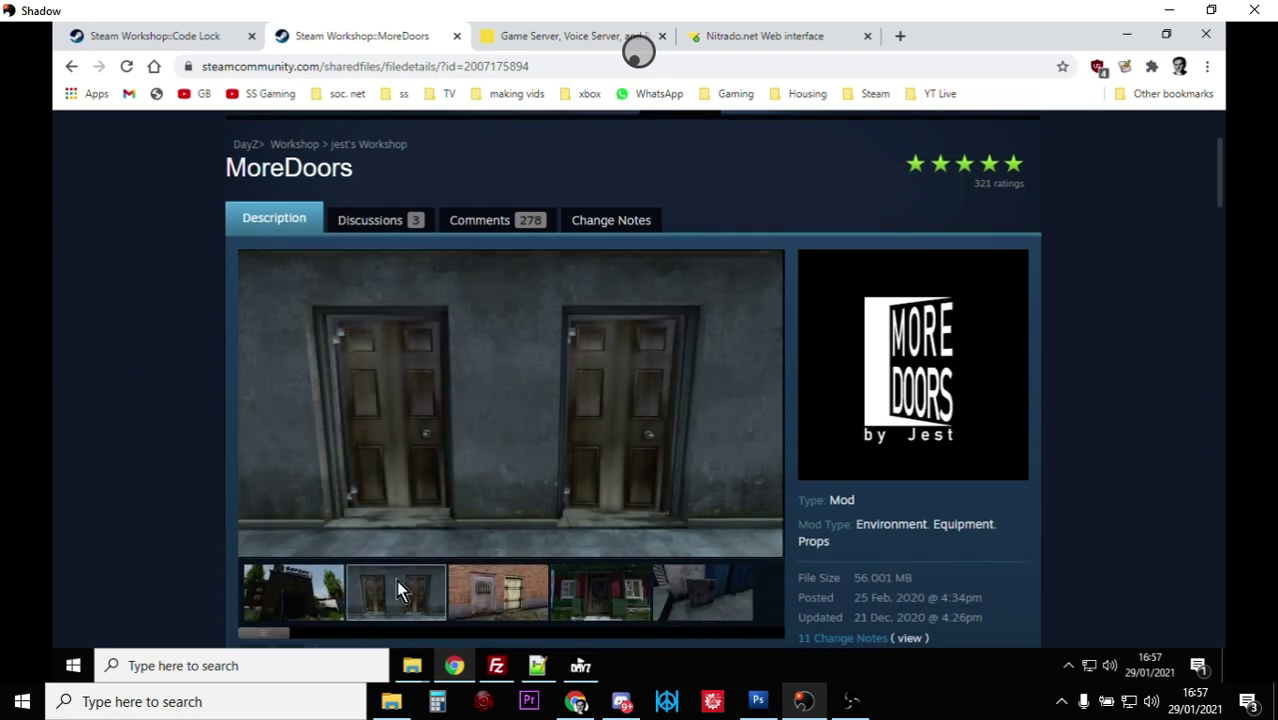
click(509, 597)
click(600, 598)
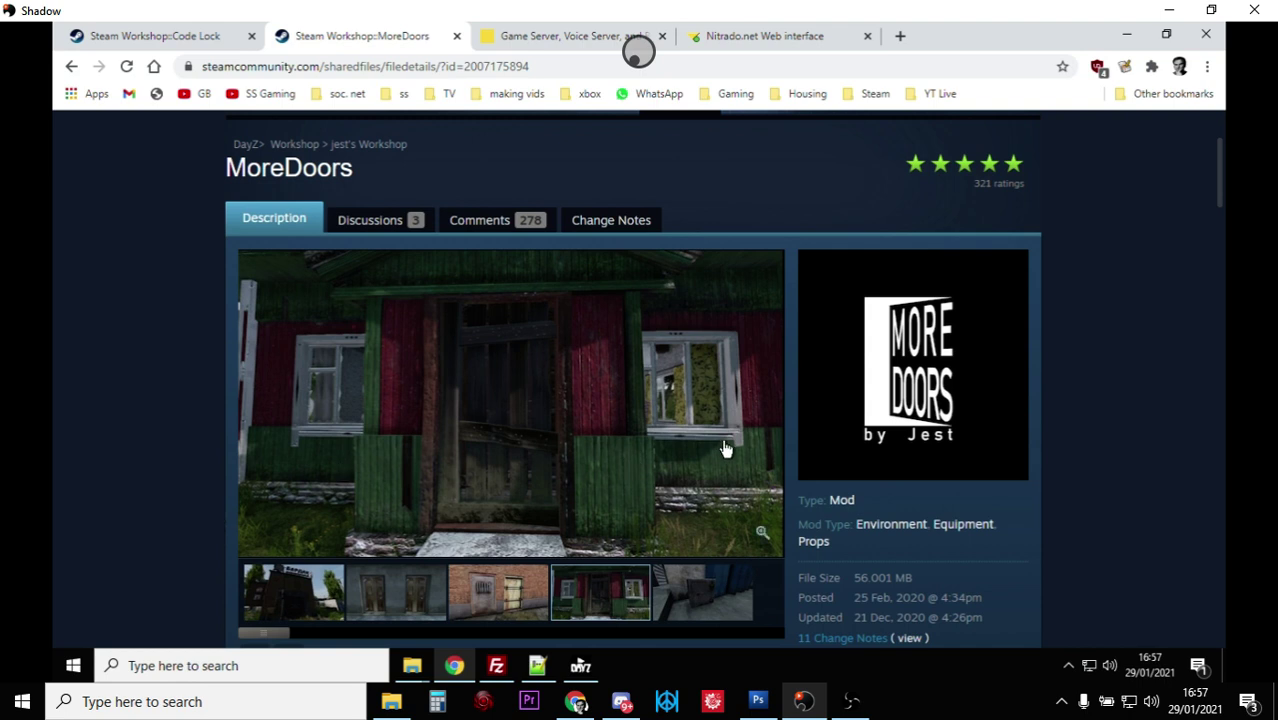
click(194, 35)
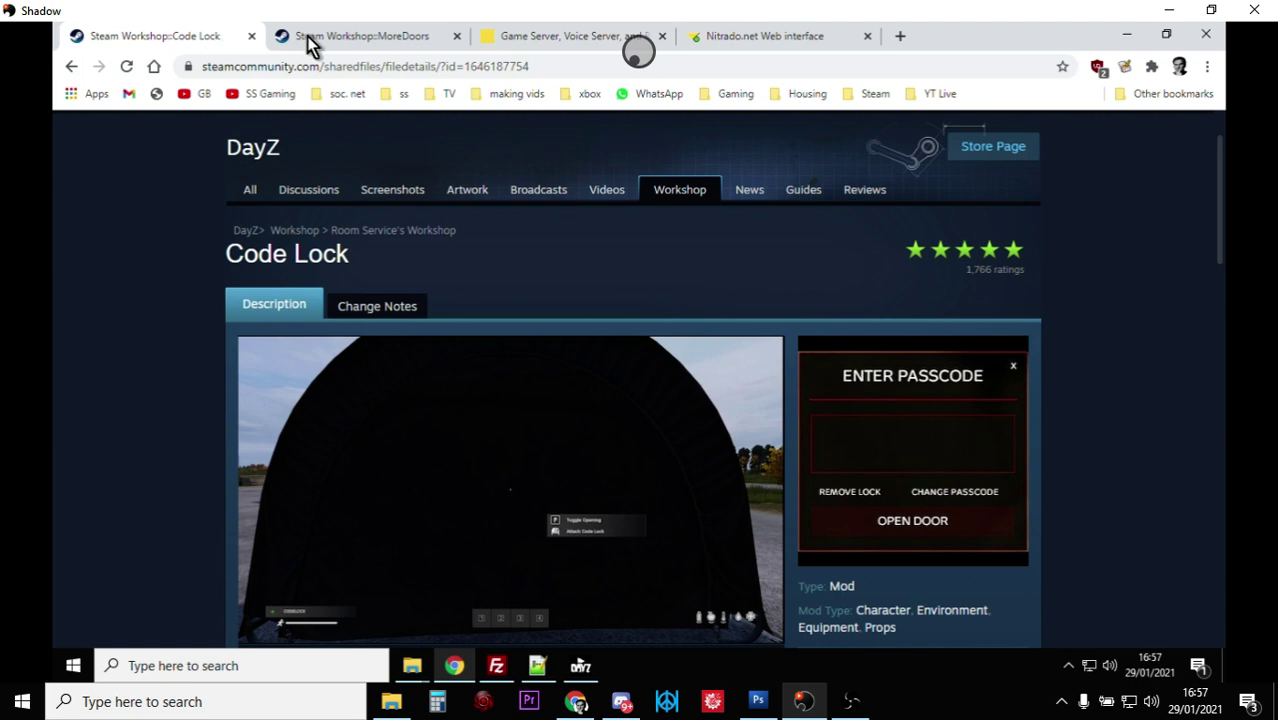
click(346, 35)
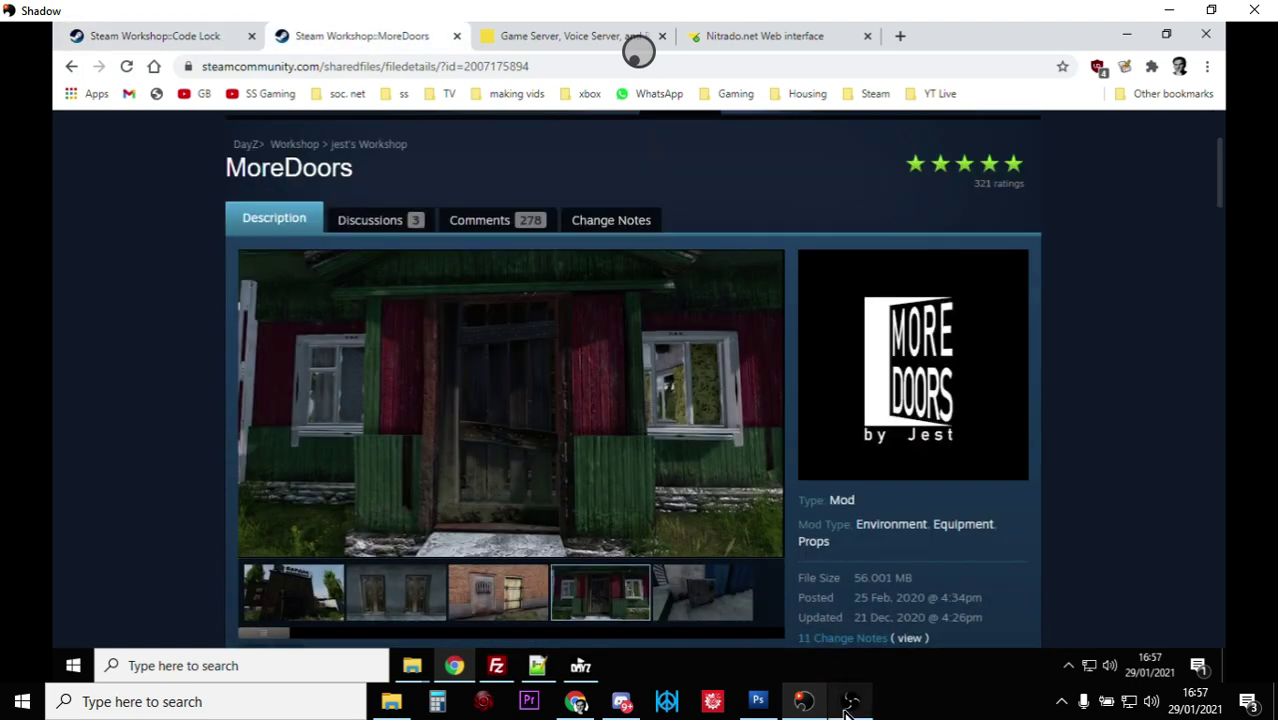